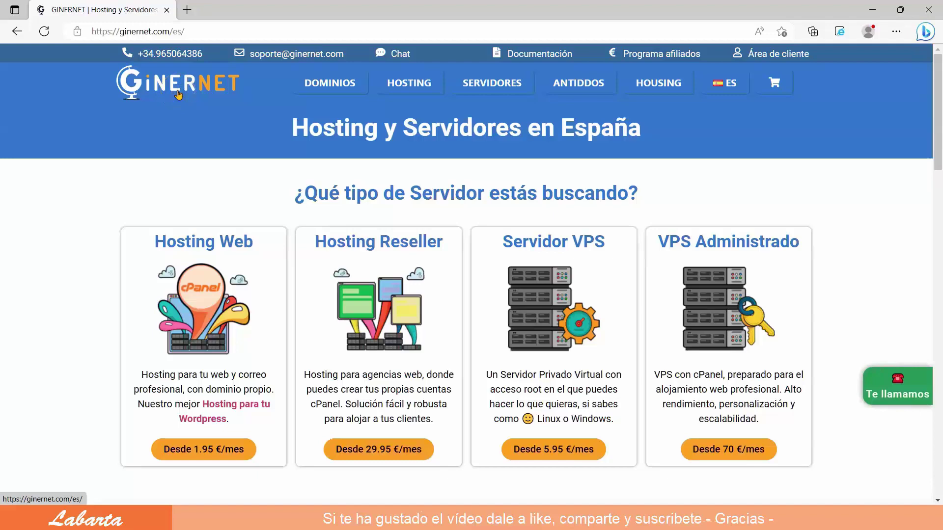
# Browse the GINERNET domain registration page.
pyautogui.click(323, 87)
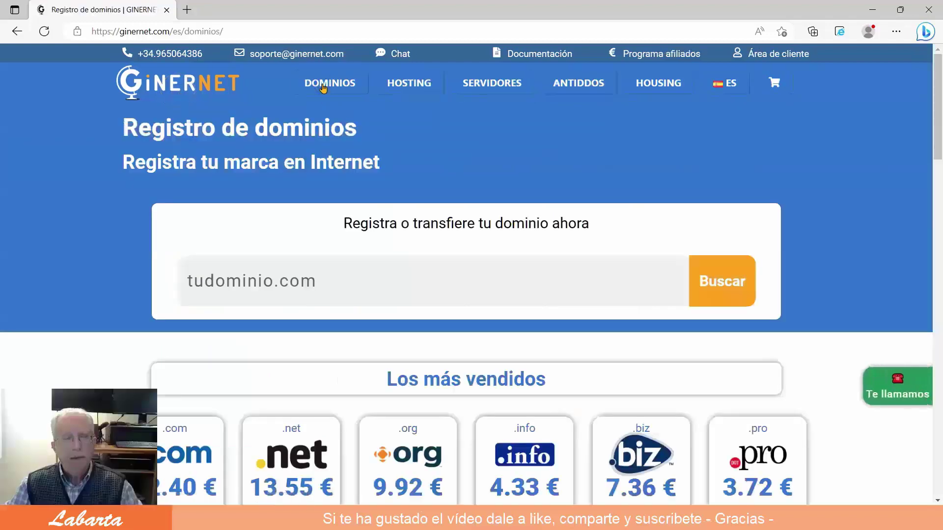
pyautogui.scroll(-3, 913, 265)
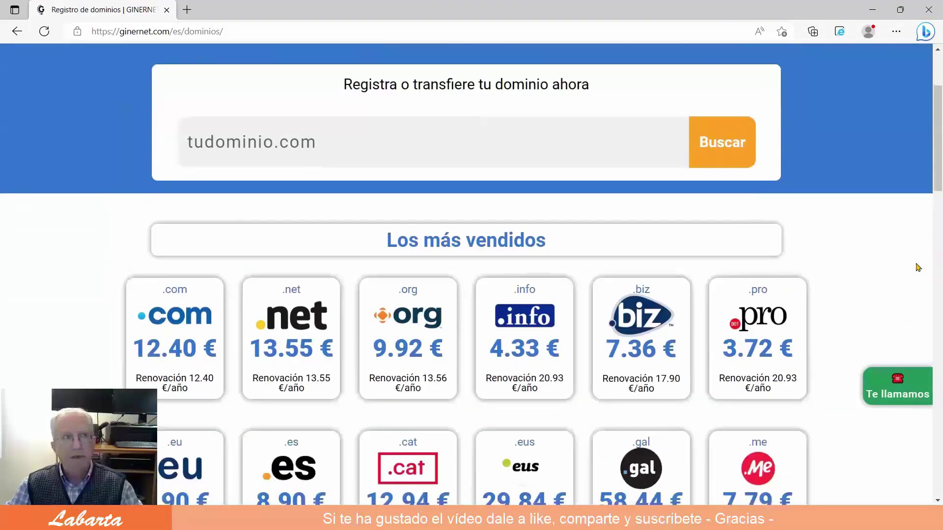
pyautogui.scroll(-1, 919, 268)
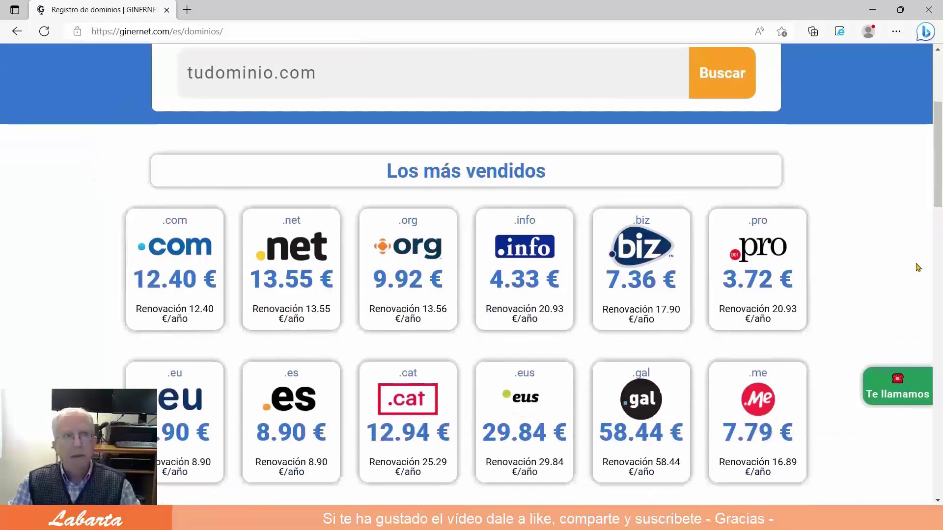
pyautogui.scroll(3, 918, 267)
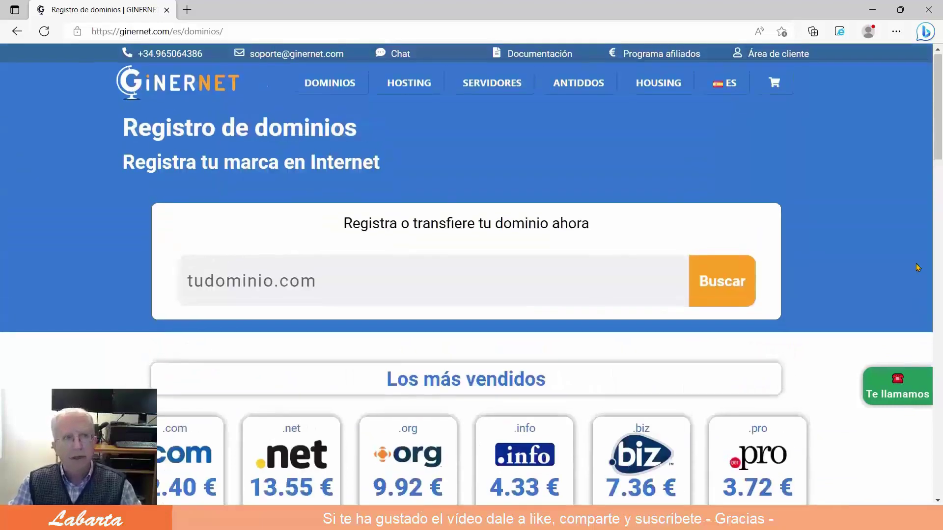
# Look over the GINERNET Hosting Web plans page.
pyautogui.click(409, 84)
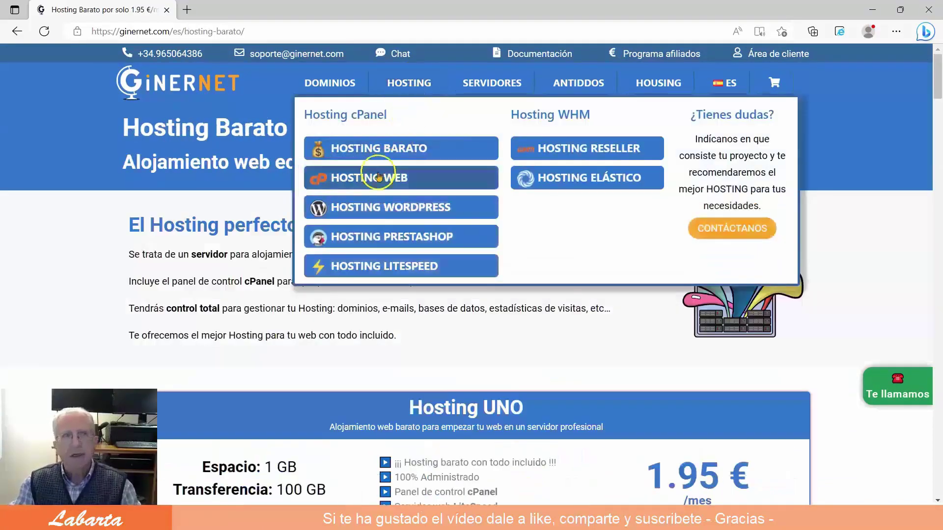
pyautogui.click(376, 178)
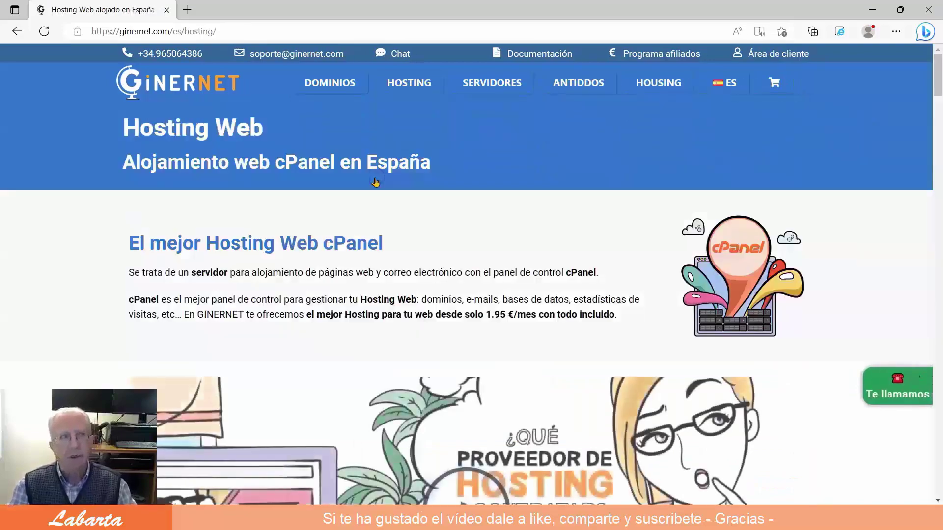
pyautogui.scroll(-10, 376, 182)
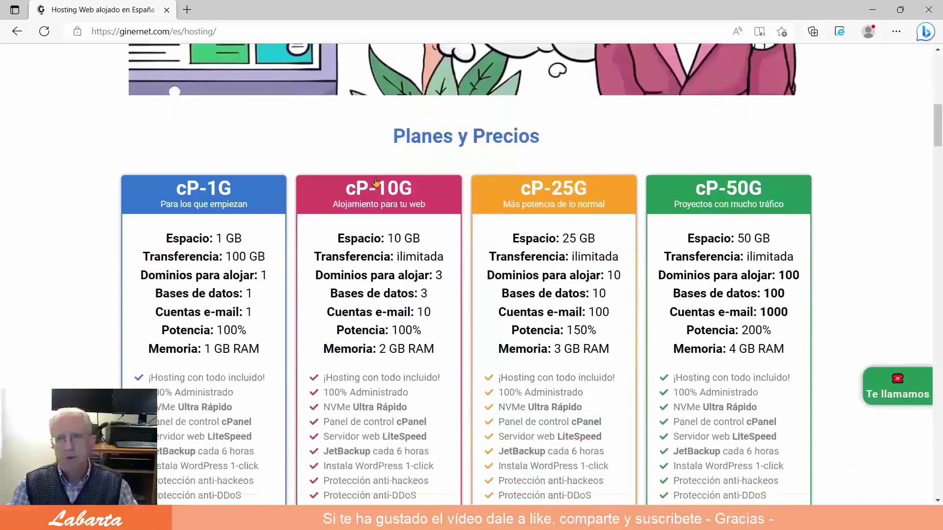
pyautogui.scroll(-2, 375, 182)
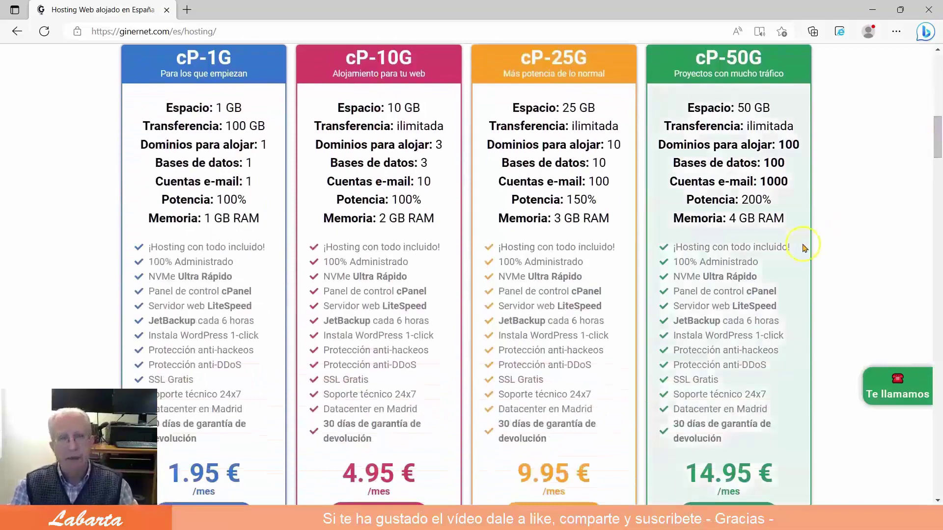
pyautogui.scroll(12, 832, 196)
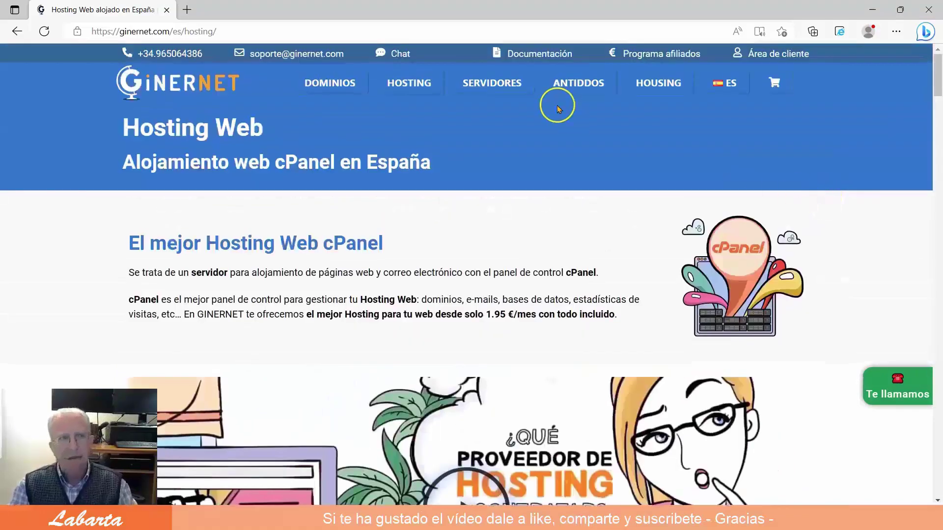
# Go to the cheap VPS servers page and scroll down to the monthly Planes VPS cards.
pyautogui.moveTo(493, 81)
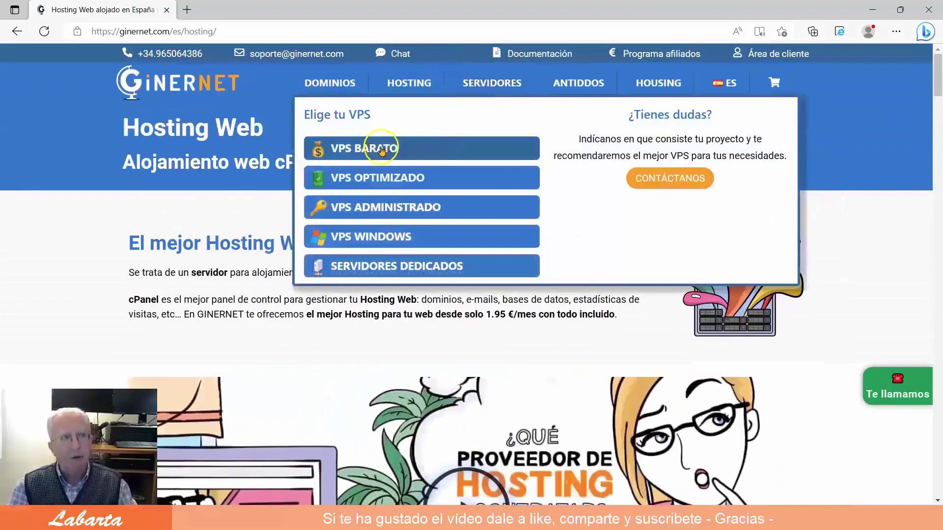
pyautogui.click(381, 149)
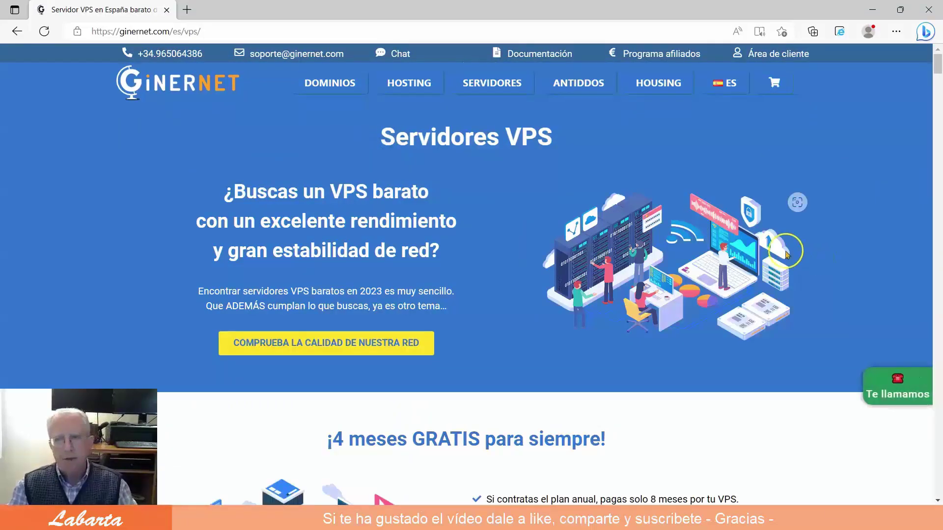
pyautogui.scroll(-2, 787, 255)
pyautogui.scroll(-11, 786, 255)
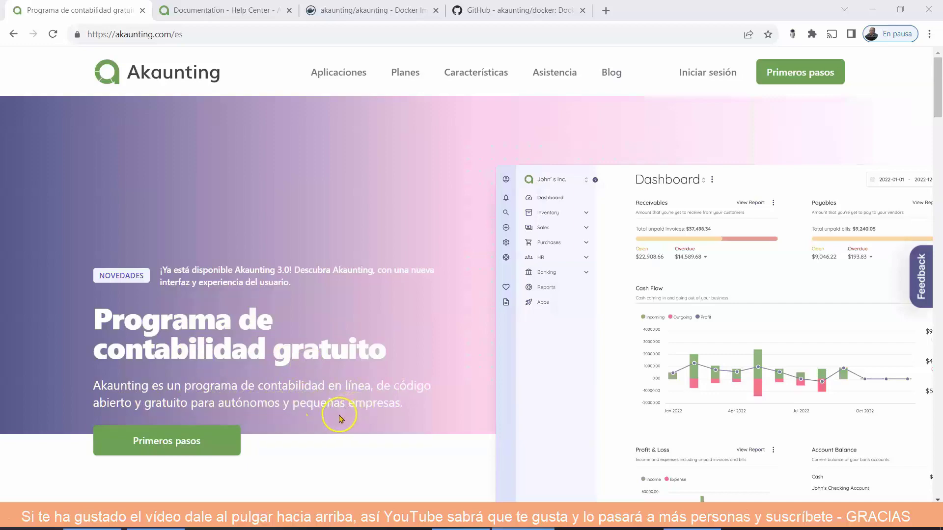
pyautogui.scroll(-5, 362, 404)
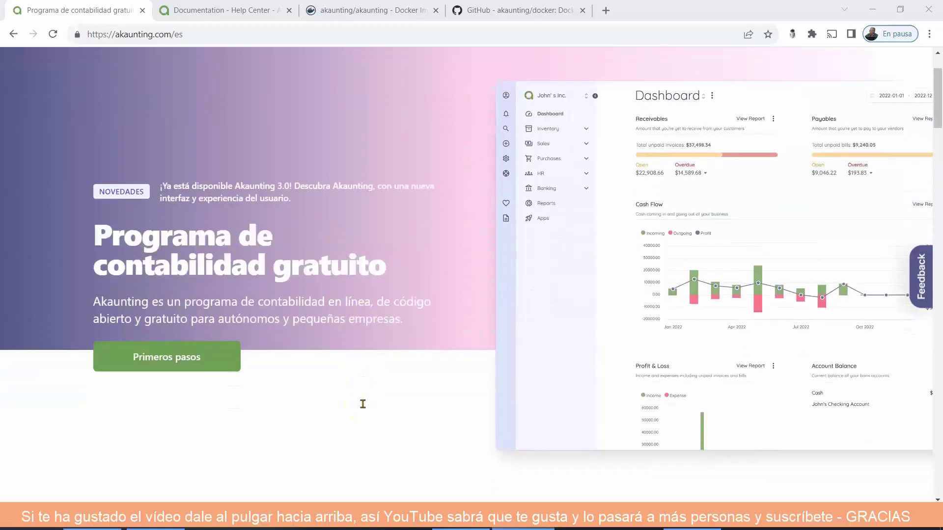
pyautogui.scroll(-6, 365, 404)
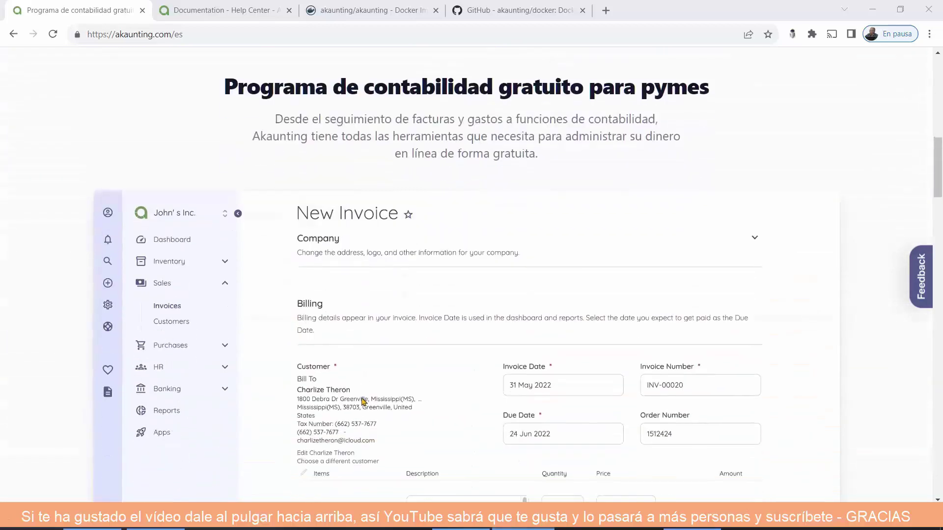
pyautogui.scroll(-4, 363, 402)
pyautogui.scroll(-4, 364, 402)
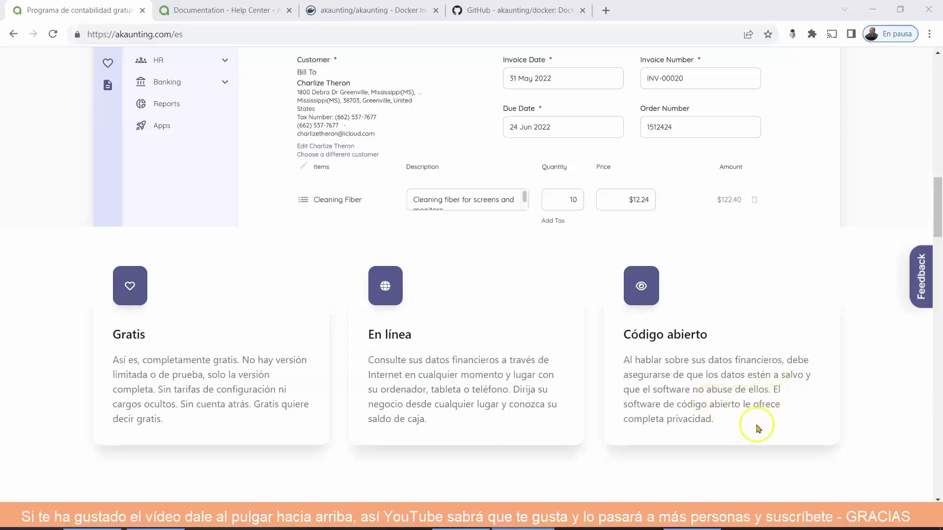
pyautogui.scroll(-7, 735, 431)
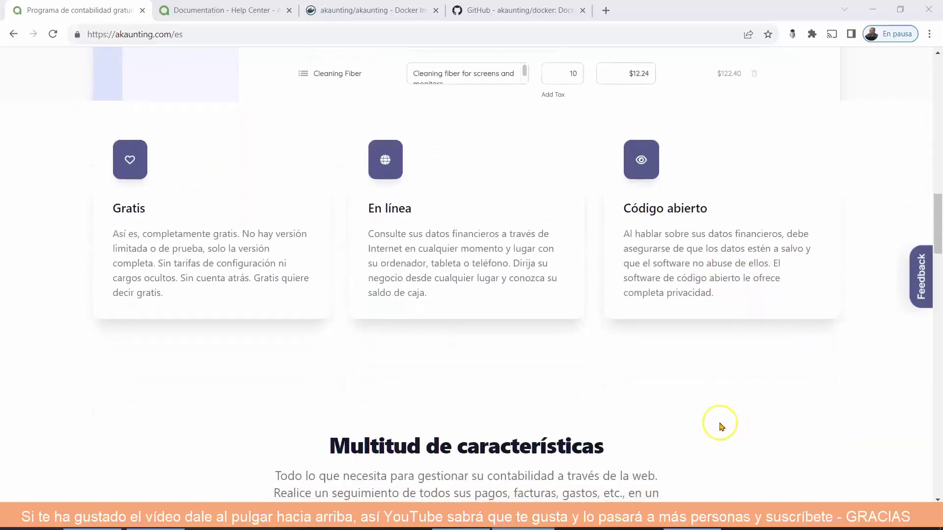
pyautogui.scroll(-2, 721, 426)
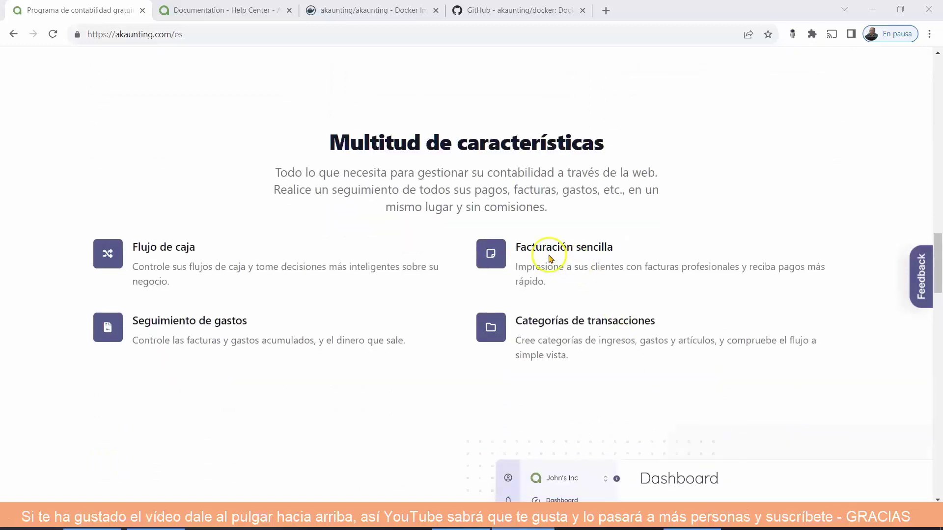
pyautogui.scroll(-5, 692, 371)
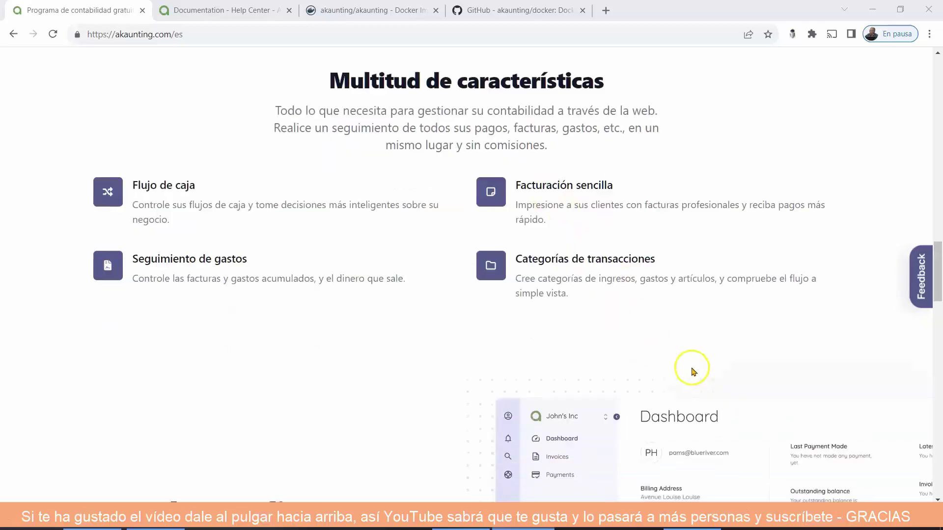
pyautogui.scroll(-1, 492, 370)
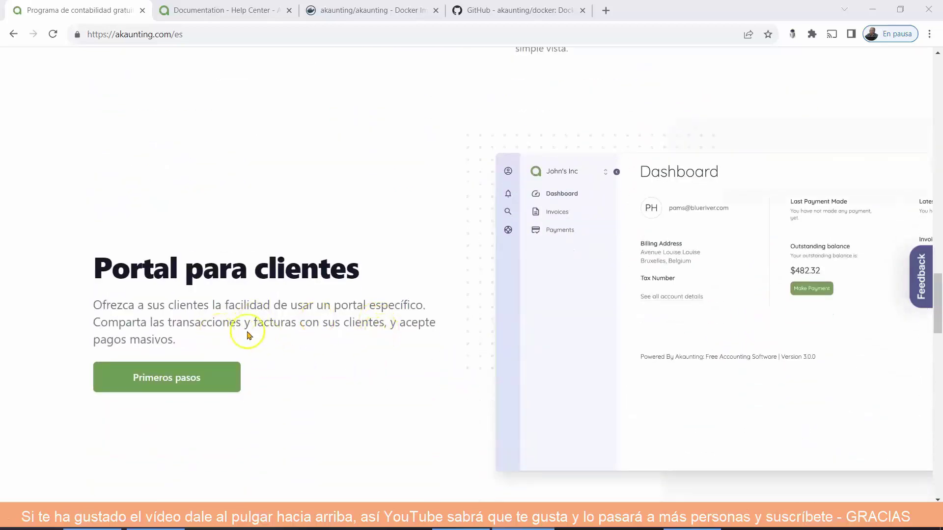
pyautogui.scroll(-1, 403, 344)
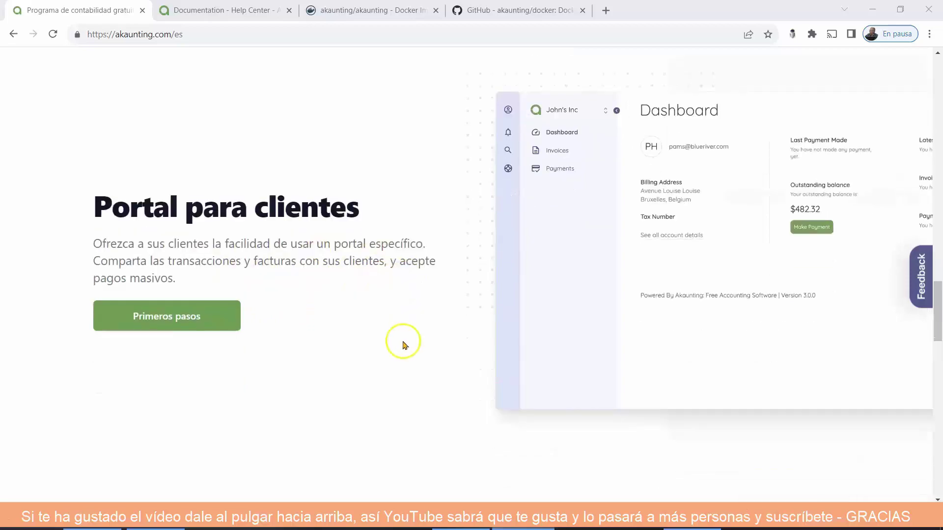
pyautogui.scroll(-5, 403, 344)
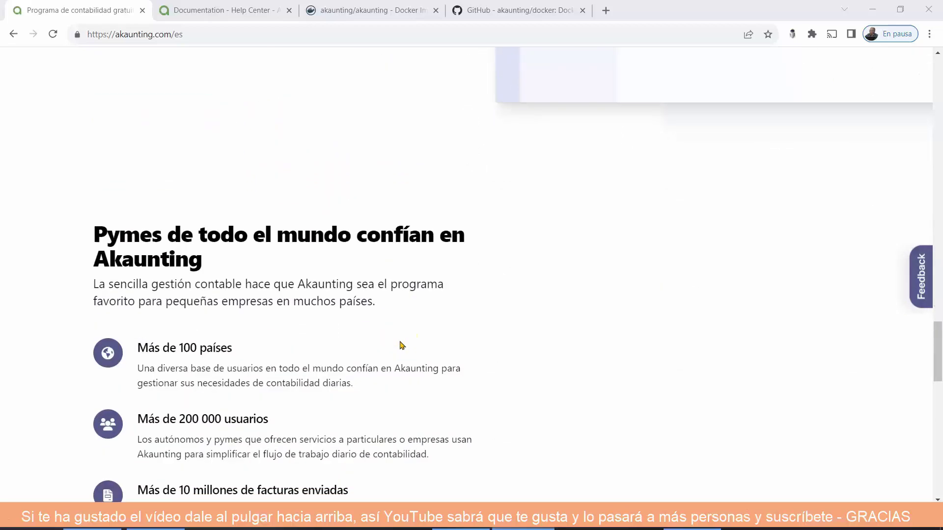
pyautogui.scroll(-2, 403, 345)
pyautogui.scroll(-5, 402, 345)
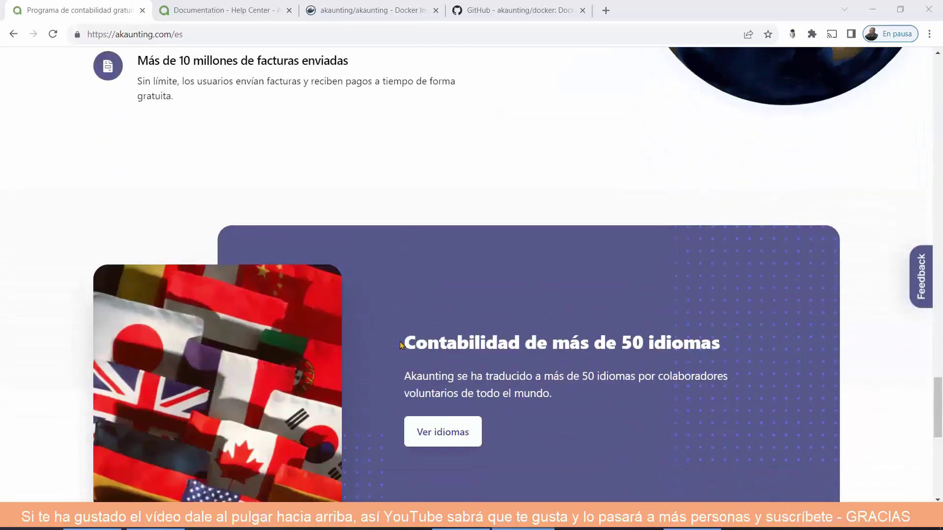
pyautogui.scroll(-1, 400, 345)
pyautogui.scroll(-2, 401, 346)
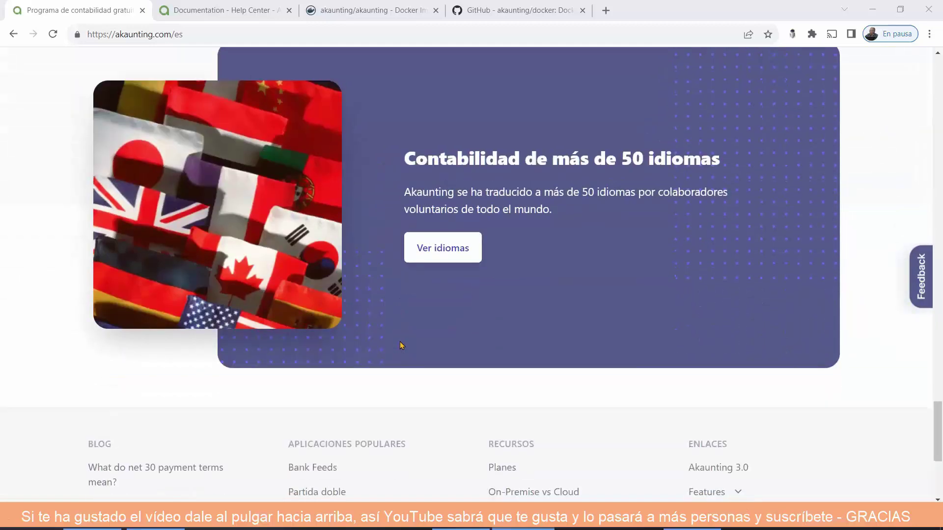
pyautogui.scroll(-2, 400, 346)
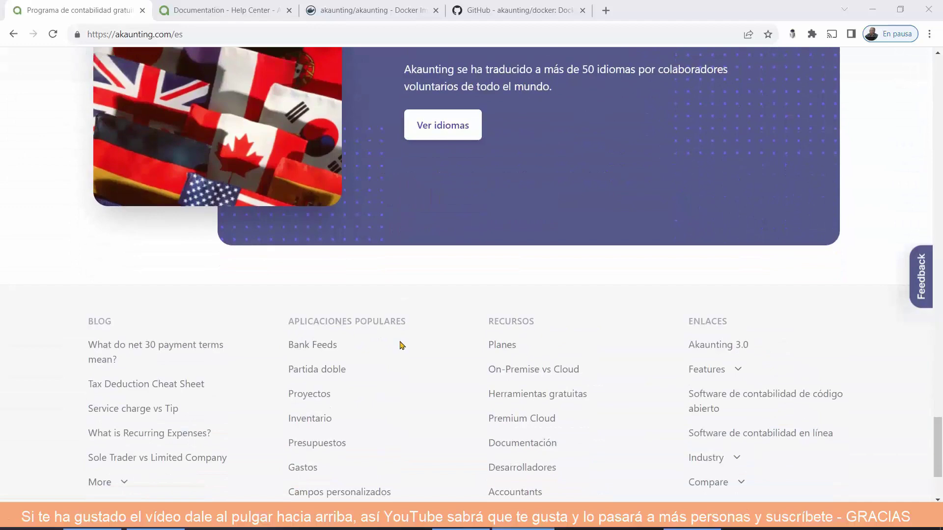
pyautogui.scroll(-2, 401, 345)
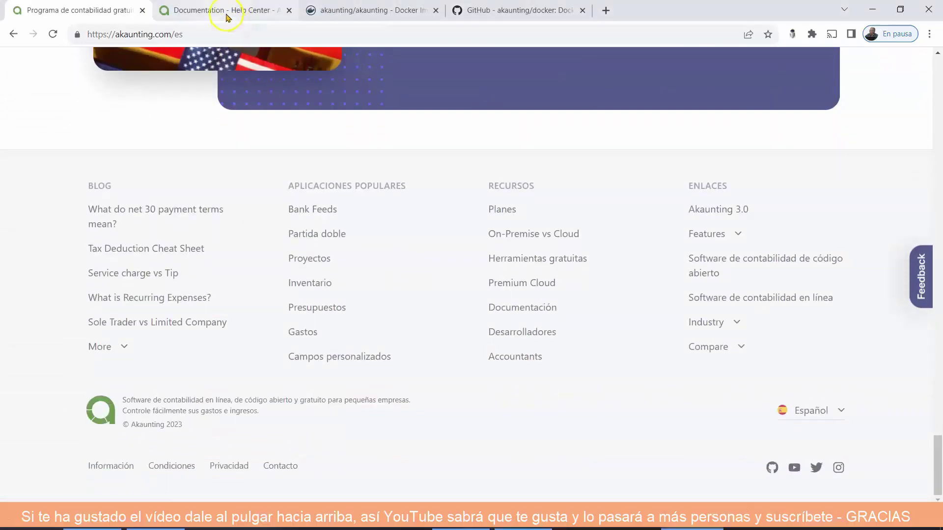
# Translate the Akaunting Help Center page into Spanish and scroll through its topic categories.
pyautogui.click(225, 13)
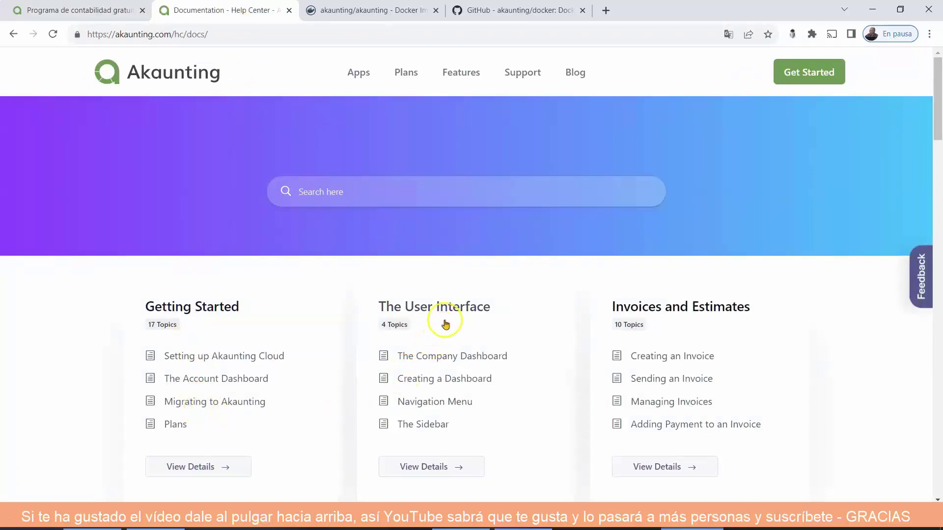
pyautogui.scroll(-1, 633, 351)
pyautogui.rightClick(874, 232)
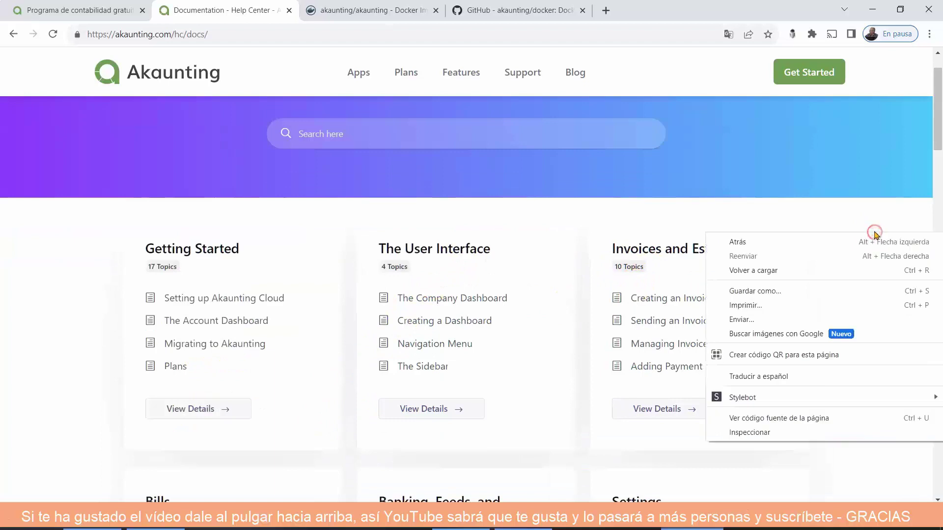
pyautogui.click(826, 376)
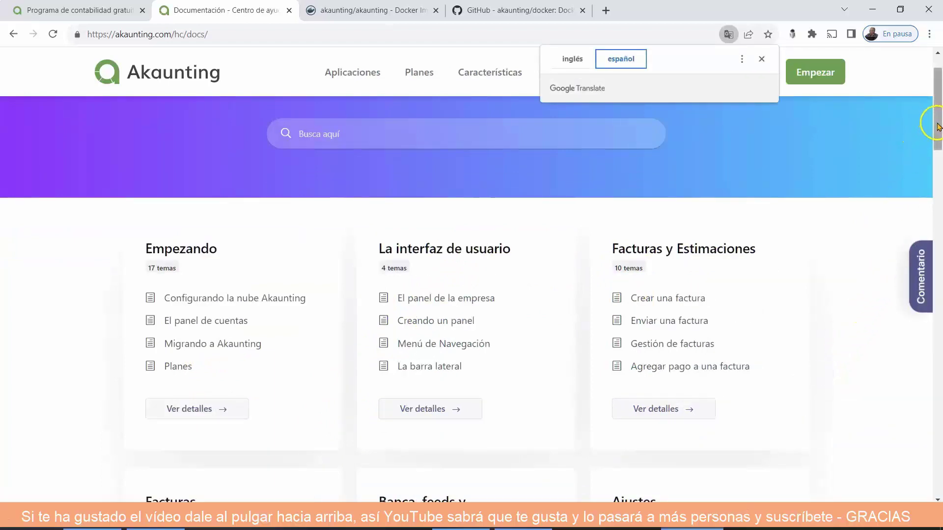
pyautogui.moveTo(938, 127); pyautogui.dragTo(938, 277)
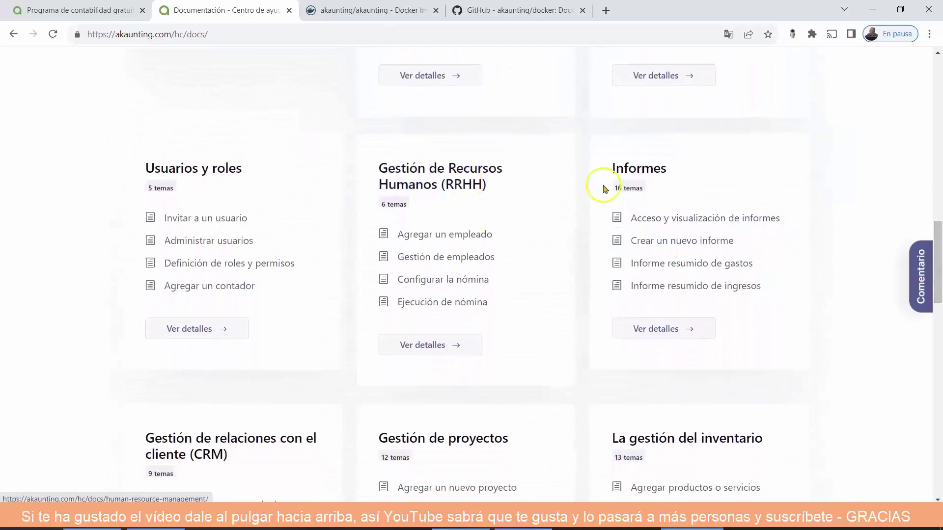
pyautogui.moveTo(939, 235); pyautogui.dragTo(939, 272)
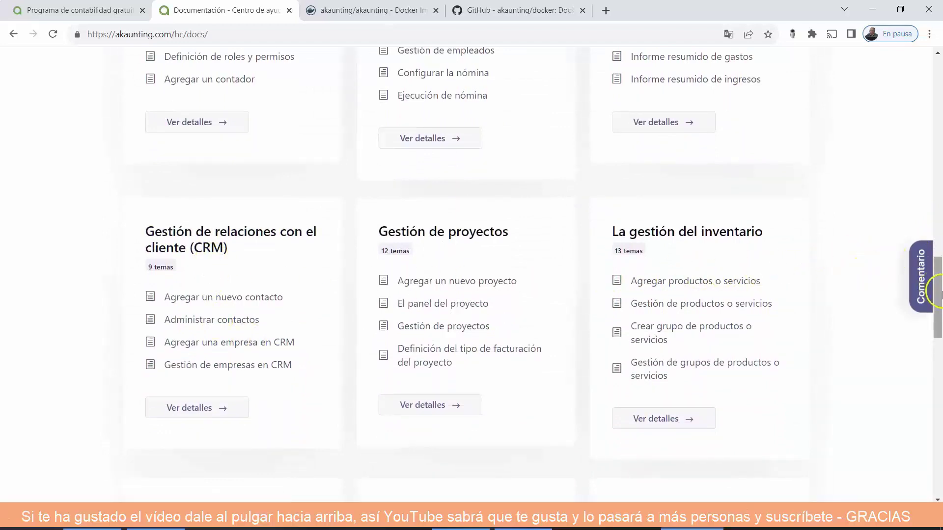
pyautogui.moveTo(939, 294); pyautogui.dragTo(939, 450)
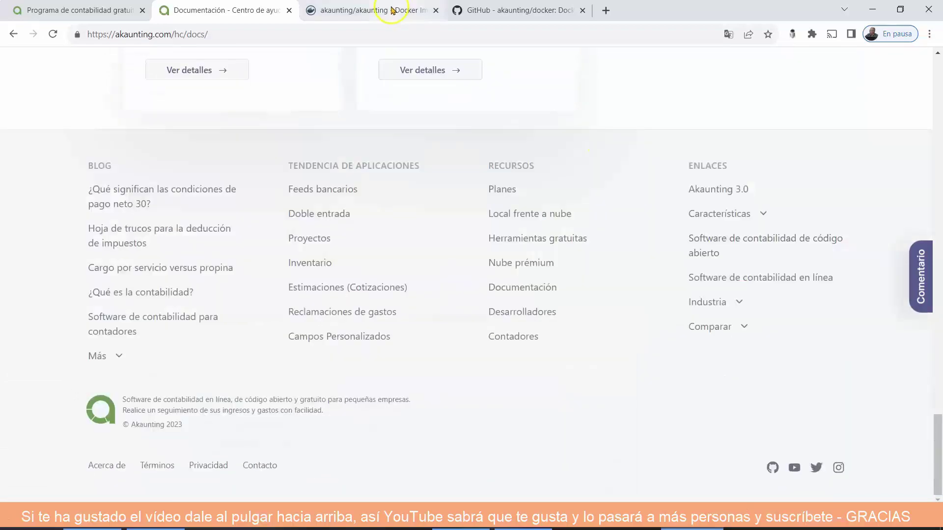
# Show the akaunting/akaunting image's Tags list on Docker Hub, including latest and its architectures.
pyautogui.click(393, 10)
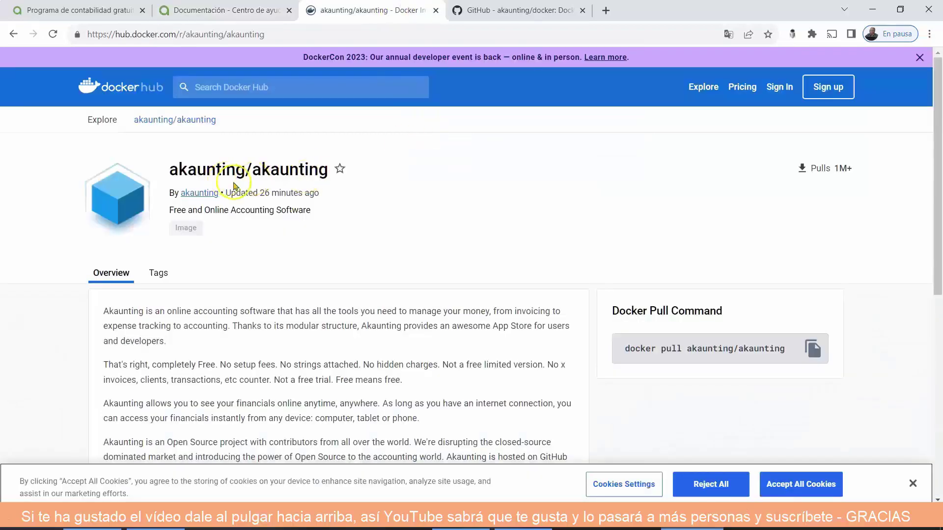
pyautogui.scroll(-4, 358, 227)
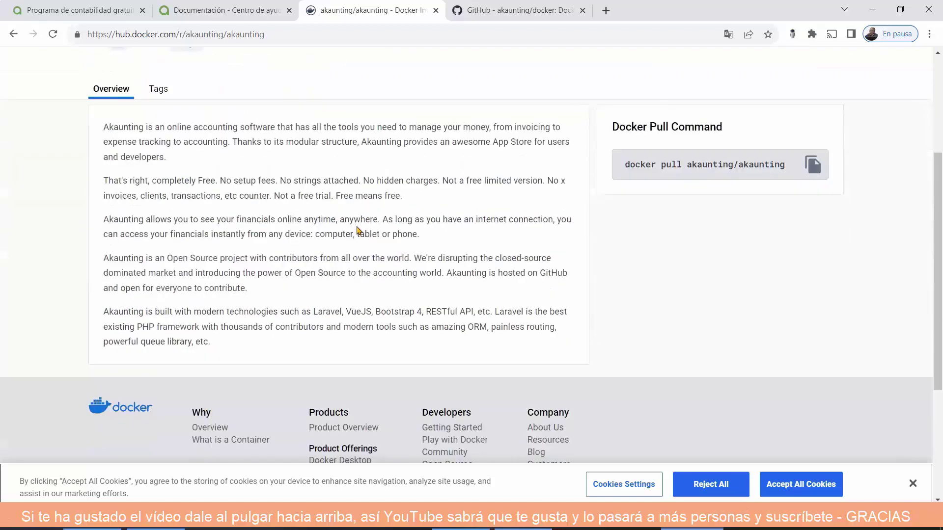
pyautogui.click(158, 89)
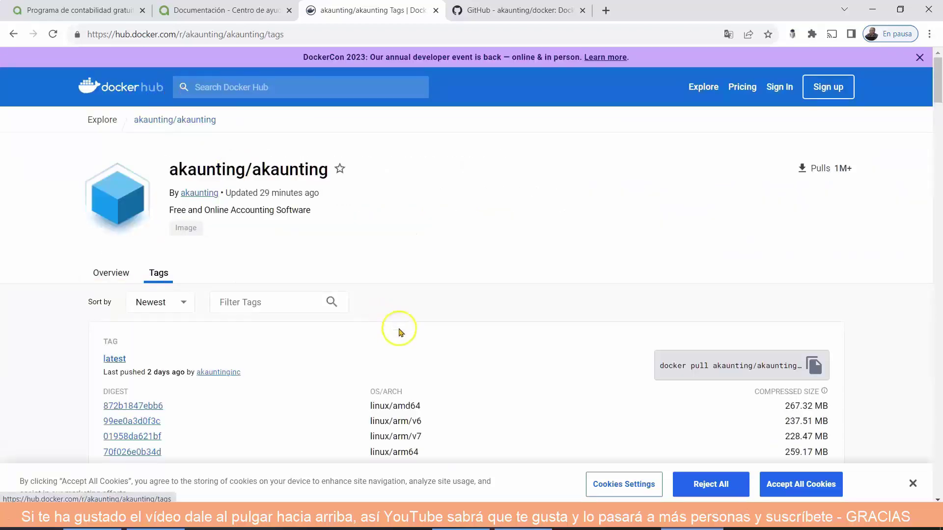
pyautogui.scroll(-1, 481, 357)
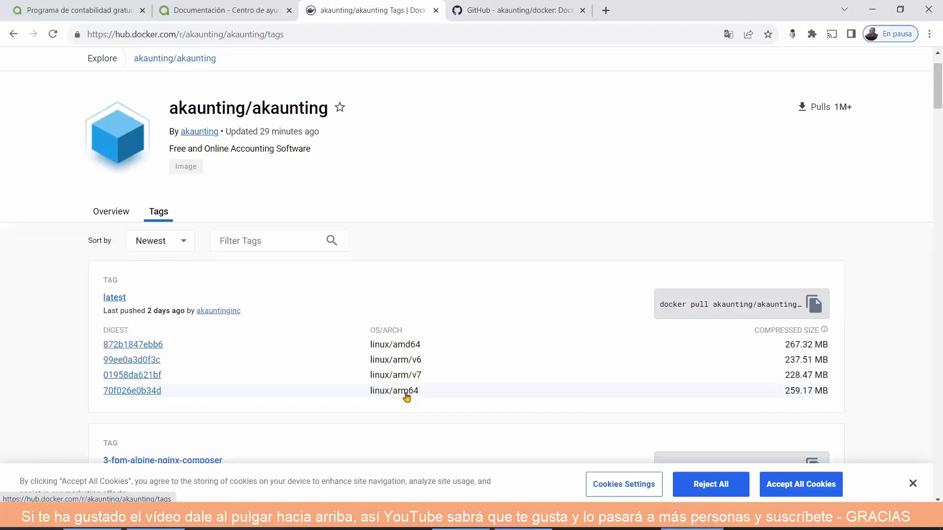
pyautogui.click(505, 9)
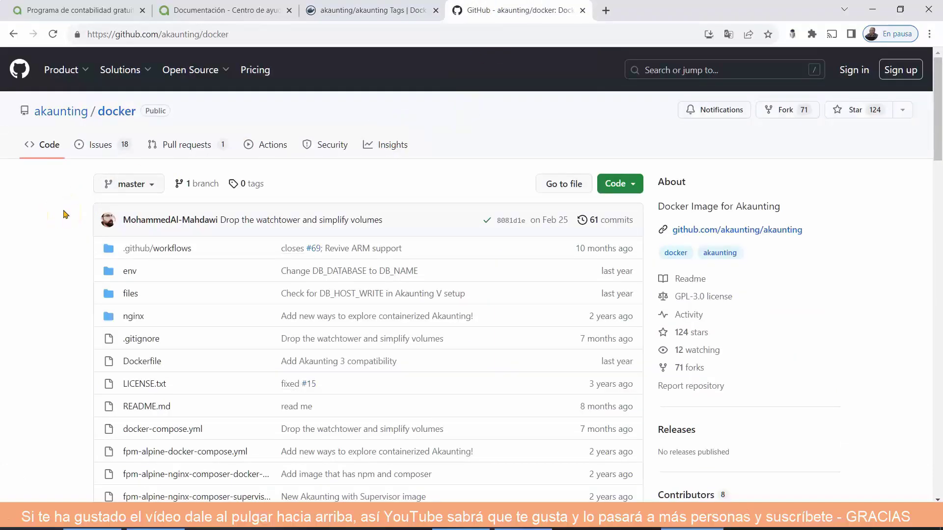
pyautogui.scroll(-3, 64, 214)
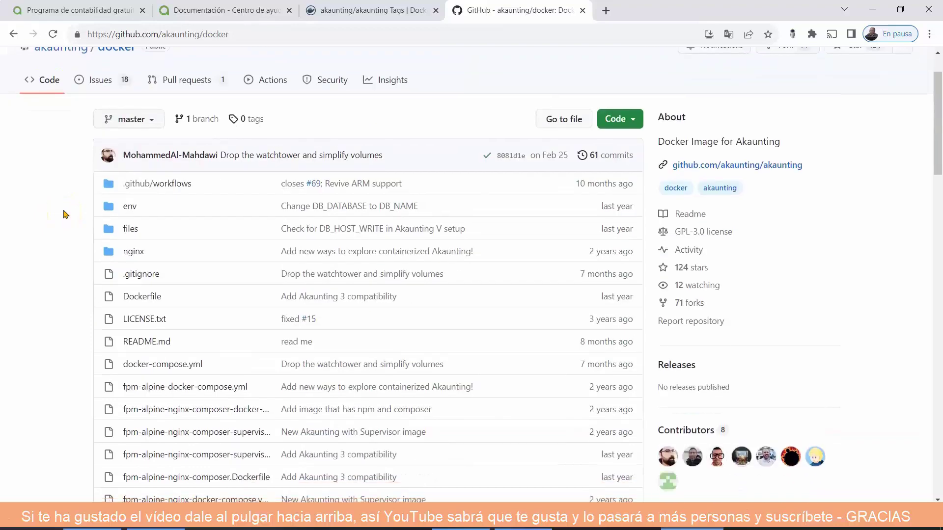
pyautogui.scroll(-4, 64, 214)
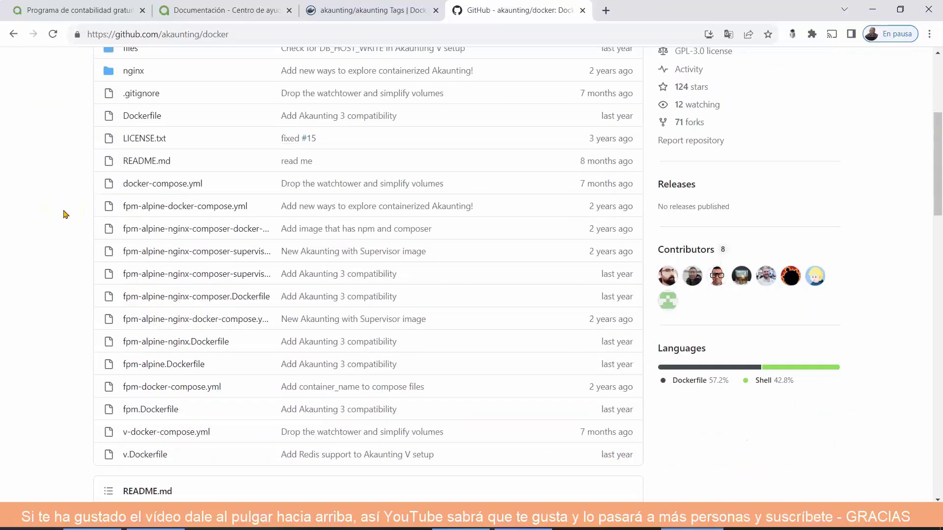
pyautogui.scroll(-4, 64, 215)
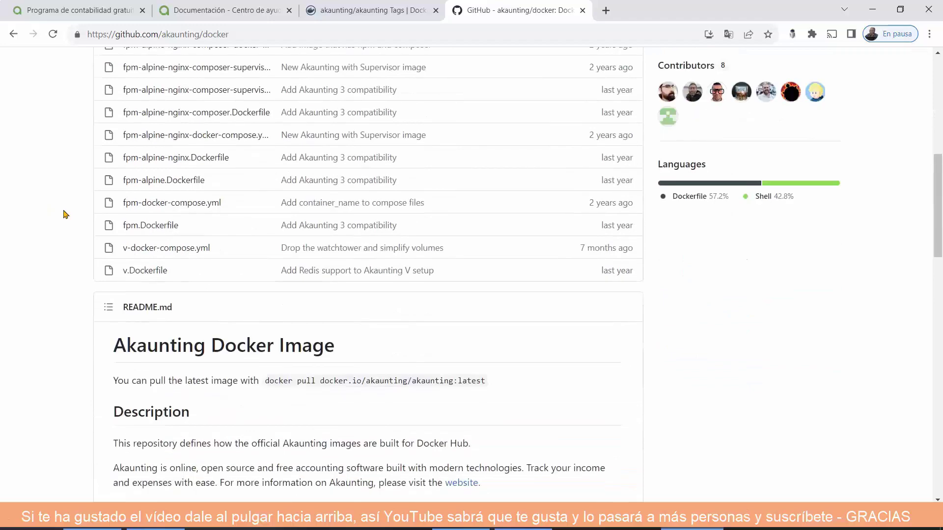
pyautogui.scroll(-3, 64, 215)
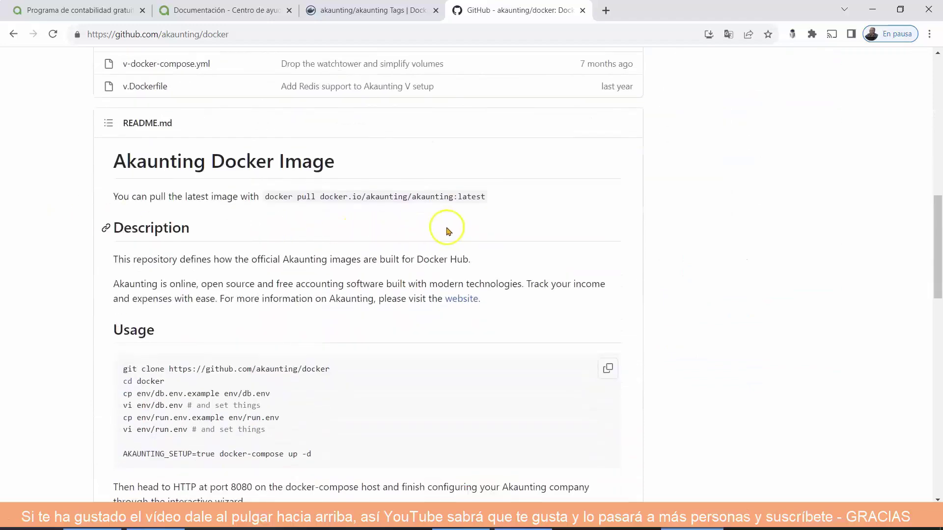
pyautogui.scroll(-1, 448, 231)
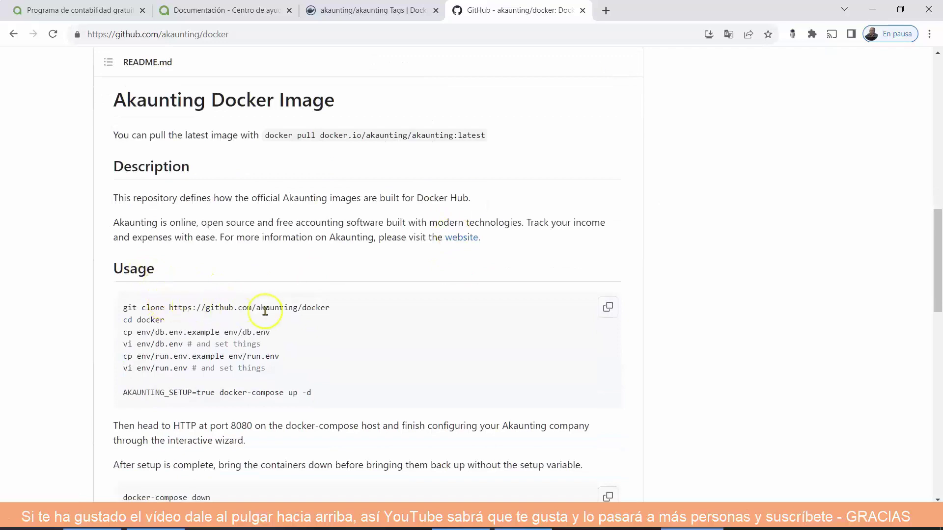
pyautogui.moveTo(330, 312); pyautogui.dragTo(190, 312)
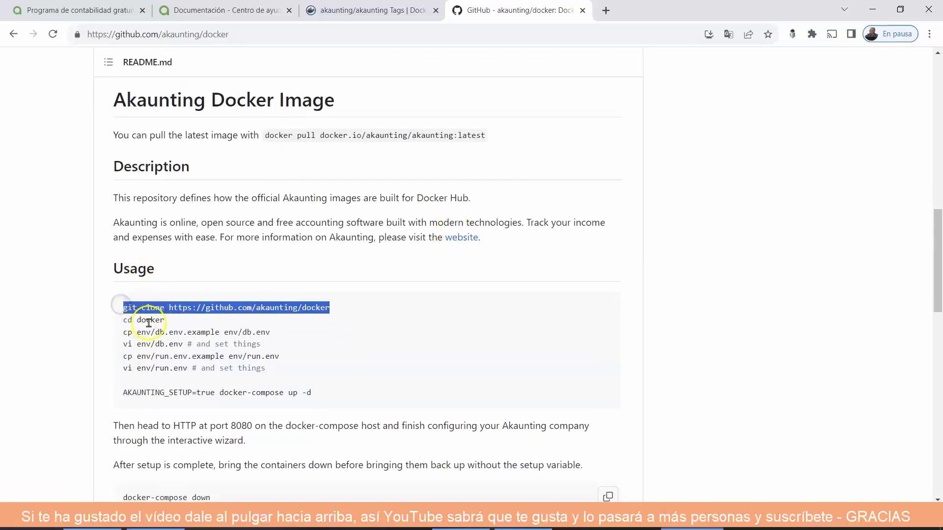
pyautogui.click(185, 333)
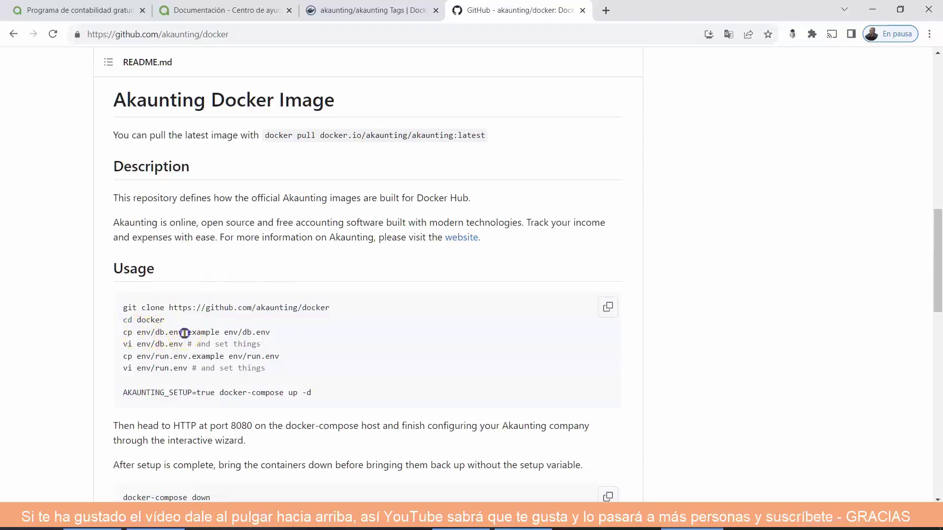
pyautogui.doubleClick(194, 333)
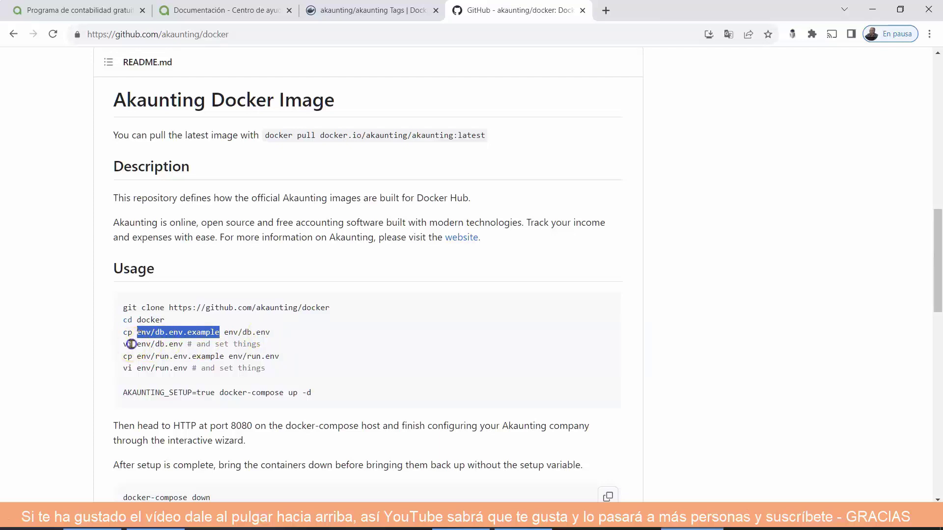
pyautogui.doubleClick(131, 345)
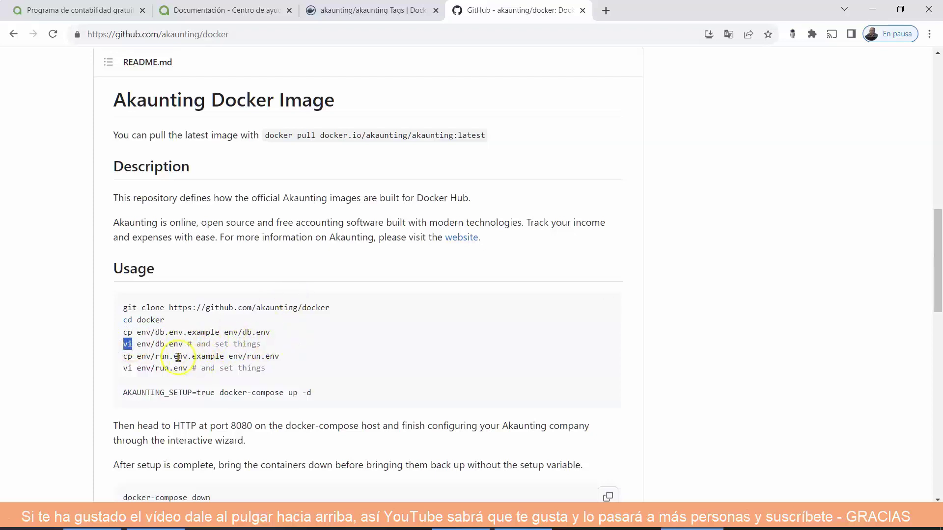
pyautogui.click(113, 360)
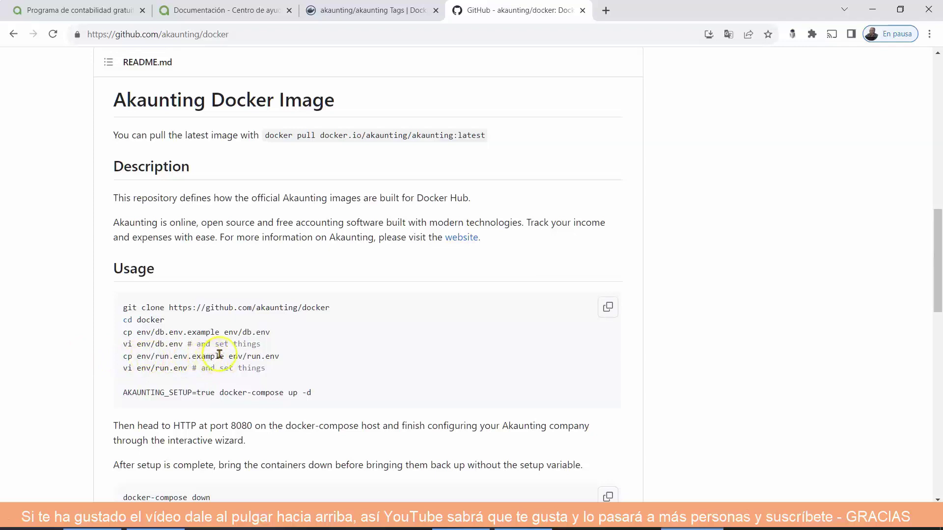
pyautogui.moveTo(224, 356); pyautogui.dragTo(150, 357)
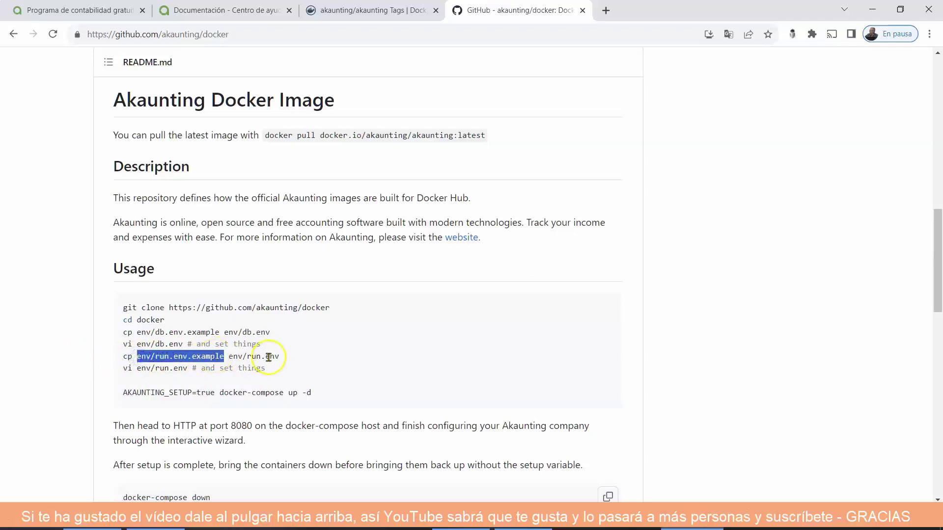
pyautogui.doubleClick(129, 369)
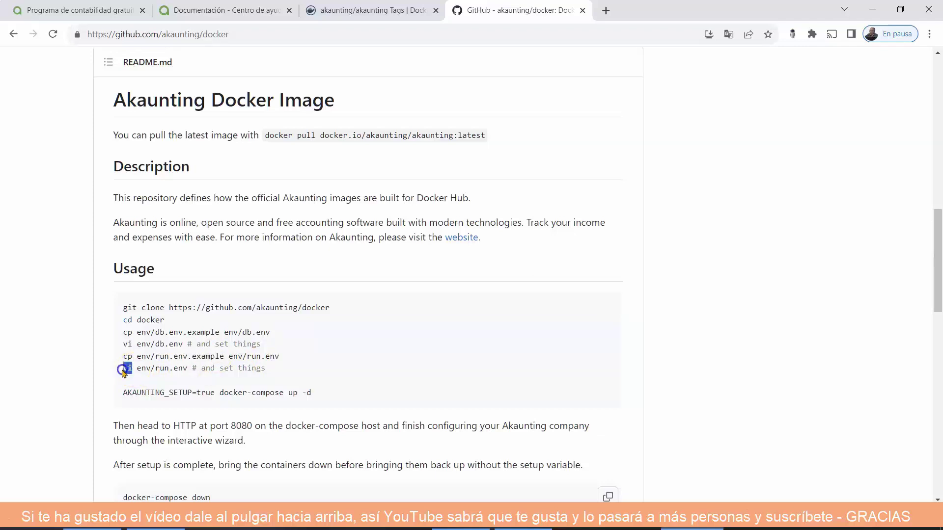
pyautogui.scroll(-1, 410, 366)
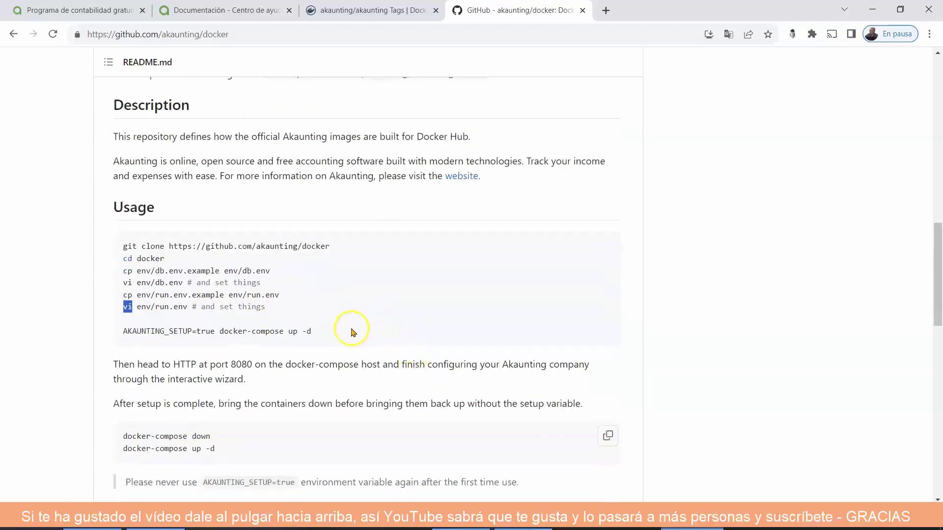
pyautogui.click(320, 333)
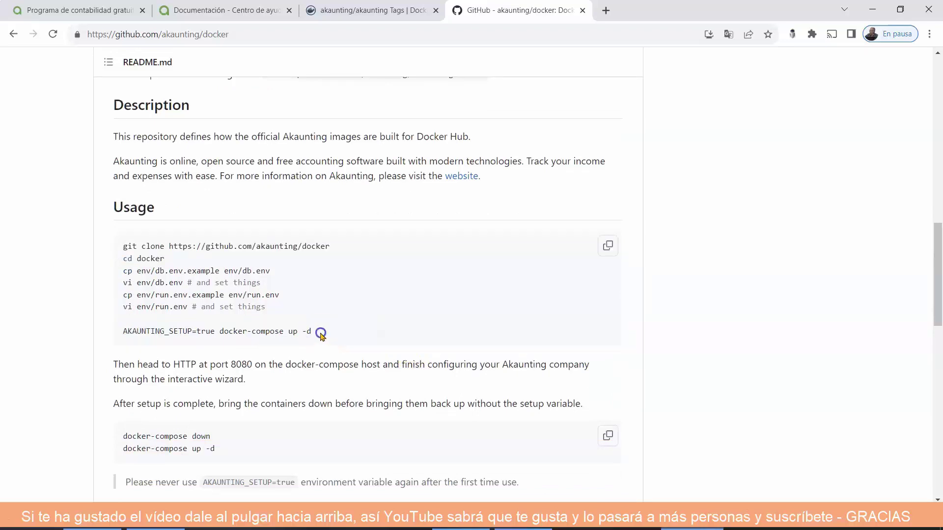
pyautogui.moveTo(321, 333); pyautogui.dragTo(126, 338)
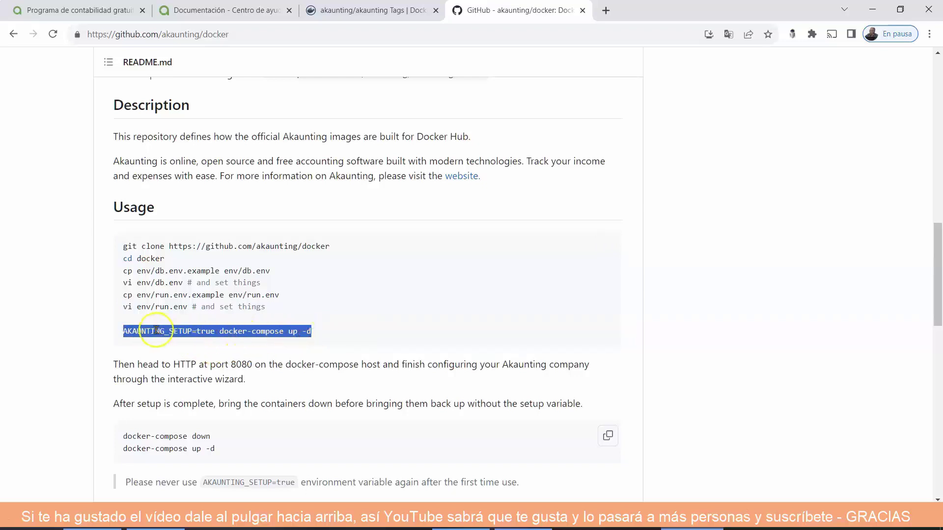
pyautogui.click(237, 319)
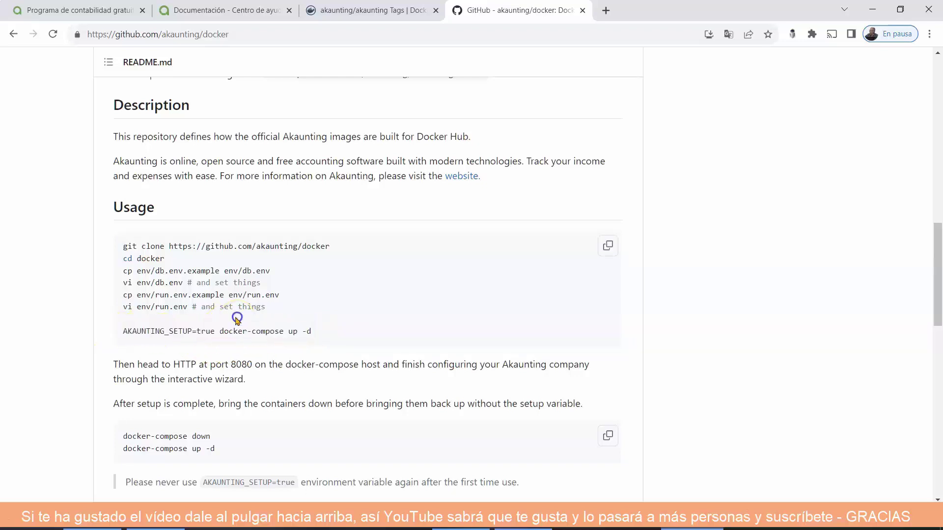
pyautogui.moveTo(215, 331); pyautogui.dragTo(124, 333)
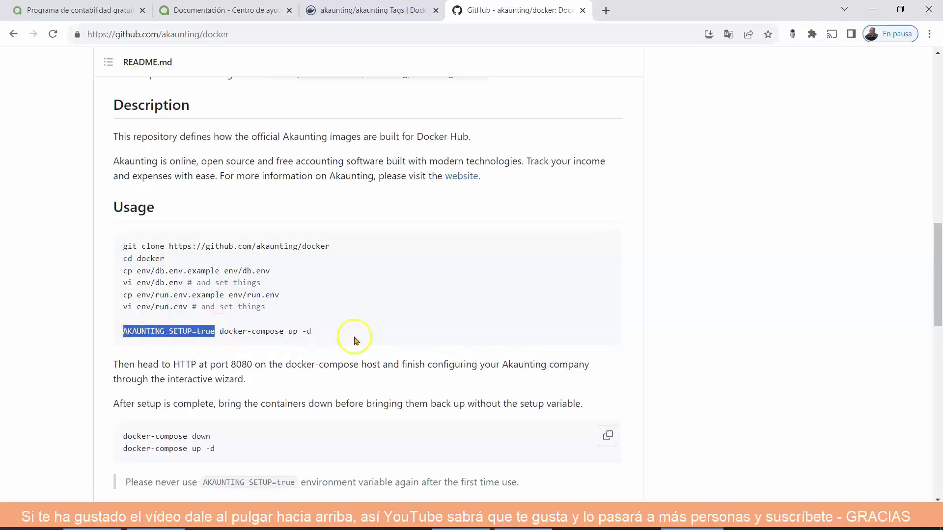
pyautogui.scroll(-1, 354, 339)
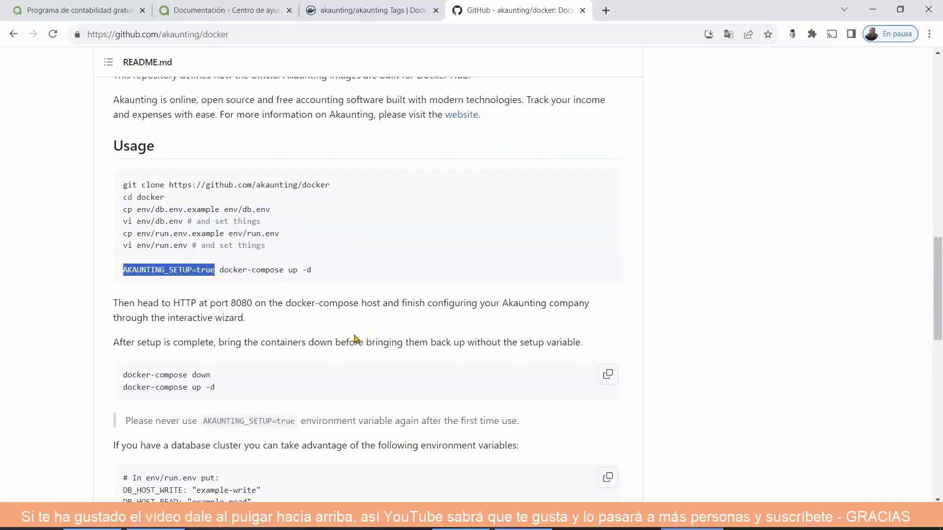
pyautogui.scroll(-1, 354, 338)
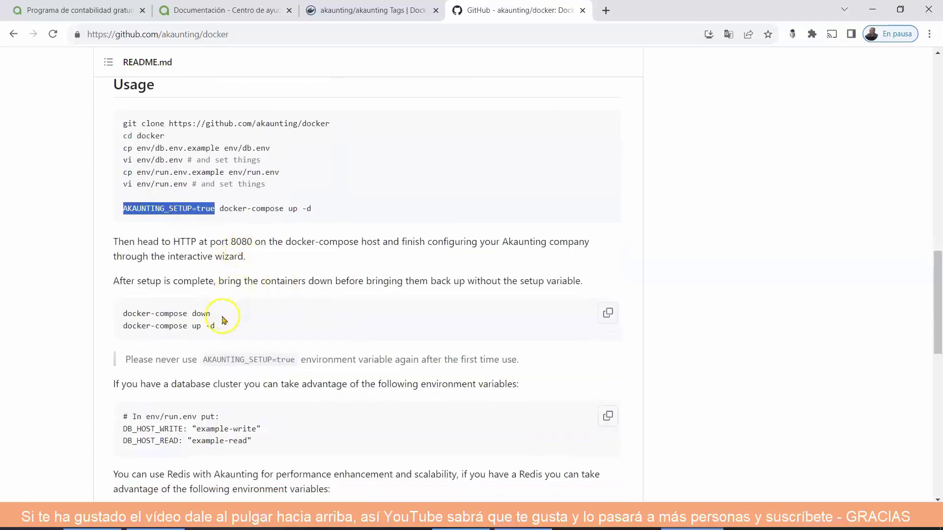
pyautogui.moveTo(226, 316); pyautogui.dragTo(126, 317)
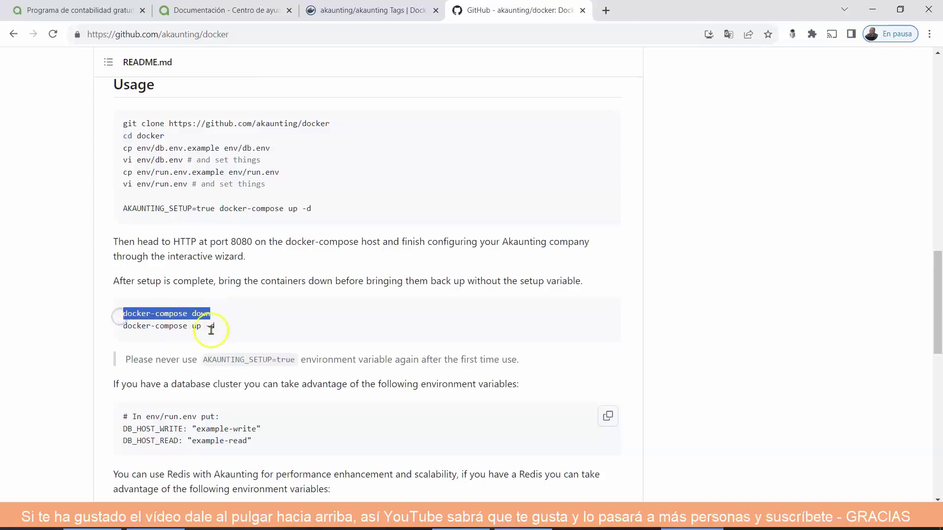
pyautogui.moveTo(217, 328); pyautogui.dragTo(123, 332)
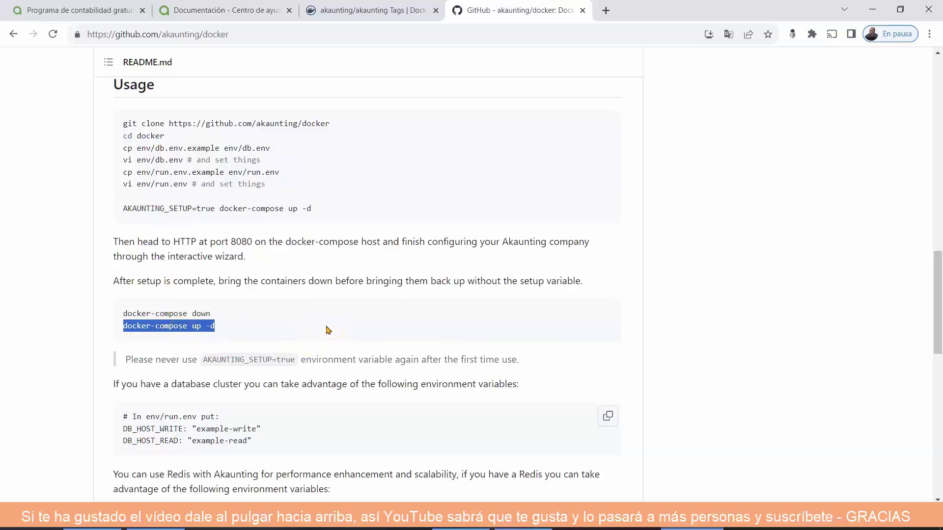
pyautogui.click(479, 328)
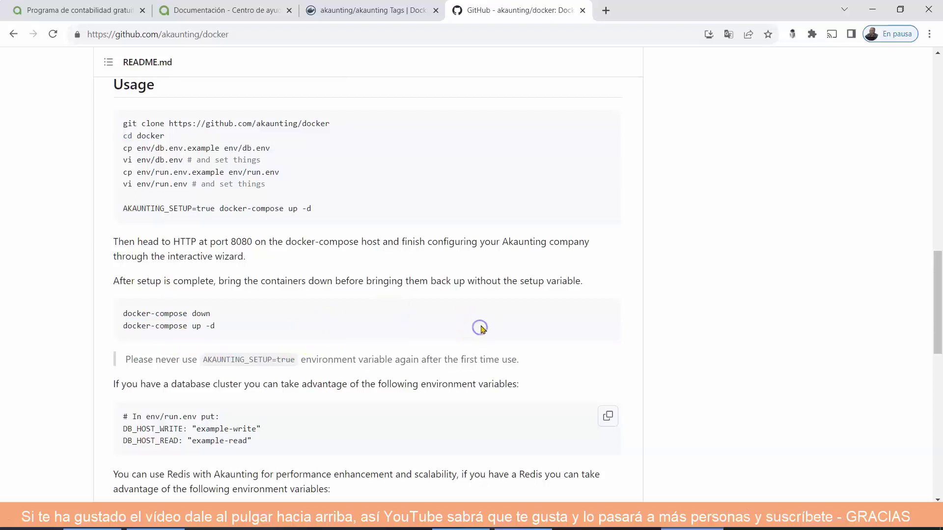
pyautogui.scroll(-2, 481, 326)
pyautogui.scroll(-5, 481, 327)
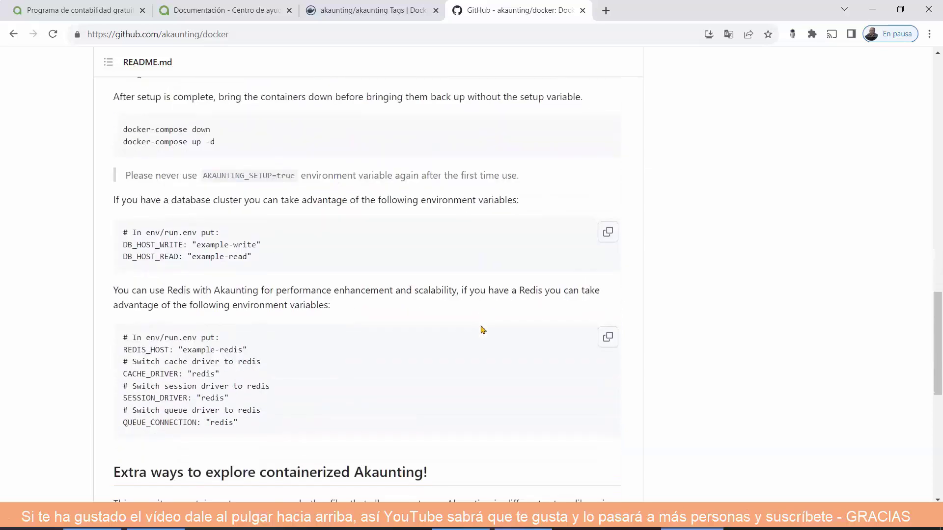
pyautogui.scroll(-5, 483, 329)
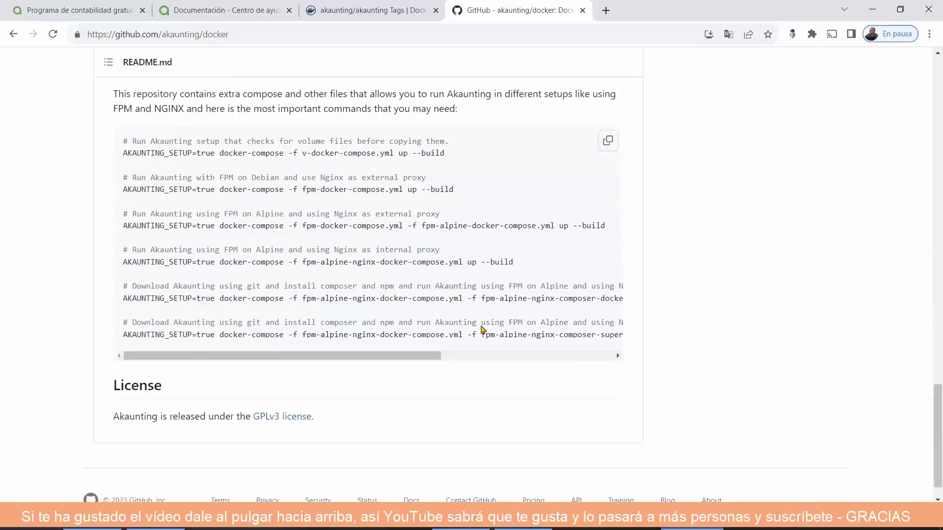
pyautogui.scroll(6, 482, 329)
pyautogui.scroll(15, 483, 329)
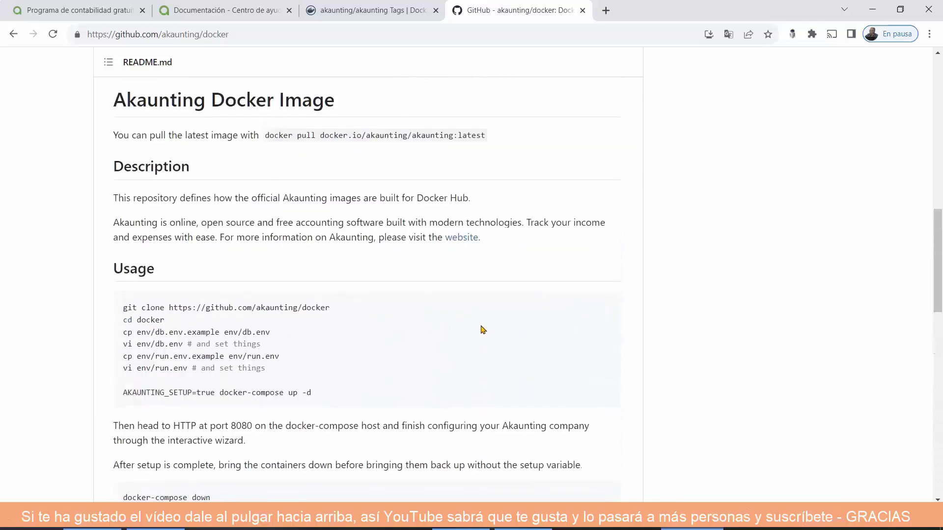
pyautogui.scroll(7, 483, 329)
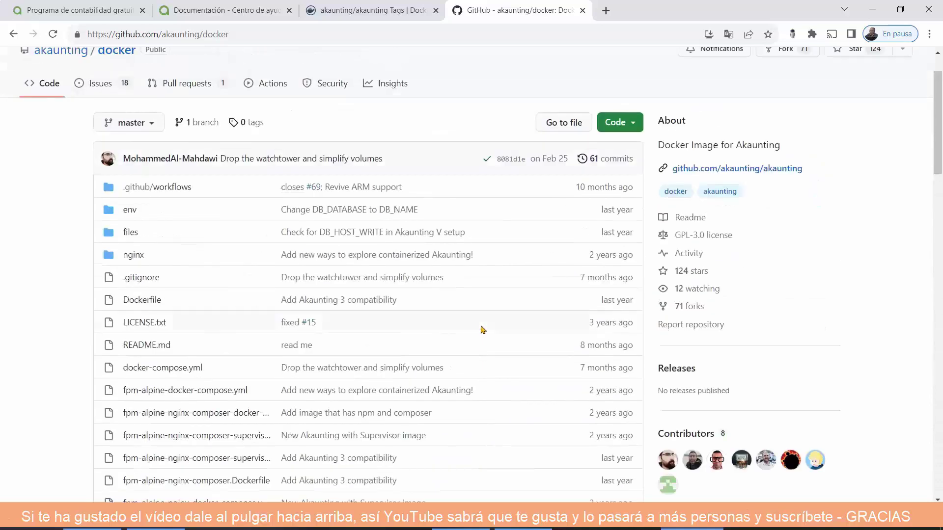
# View db.env.example's MySQL settings in the env folder, then return to the folder listing.
pyautogui.click(128, 210)
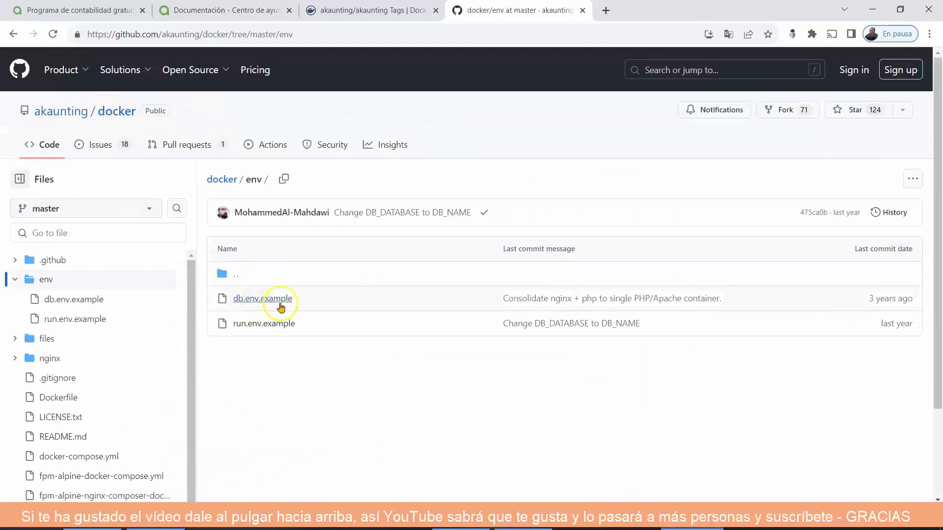
pyautogui.click(277, 305)
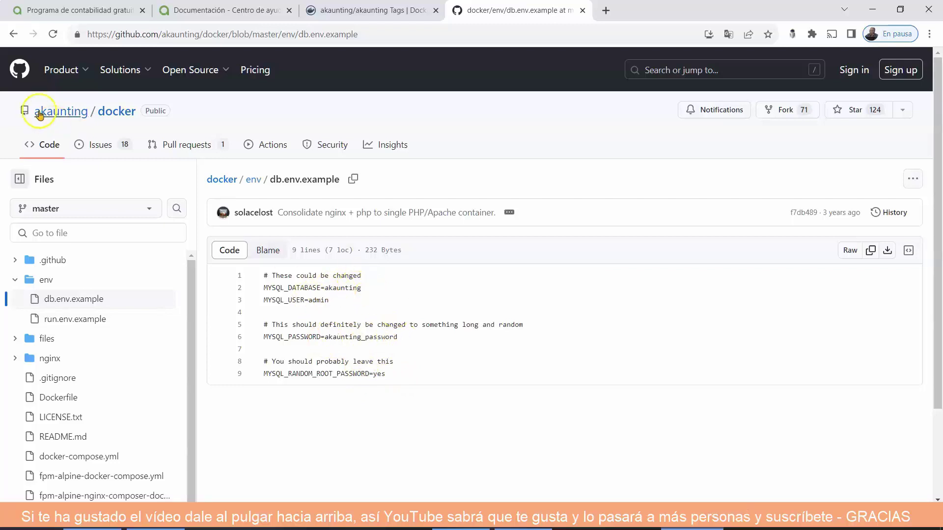
pyautogui.click(13, 35)
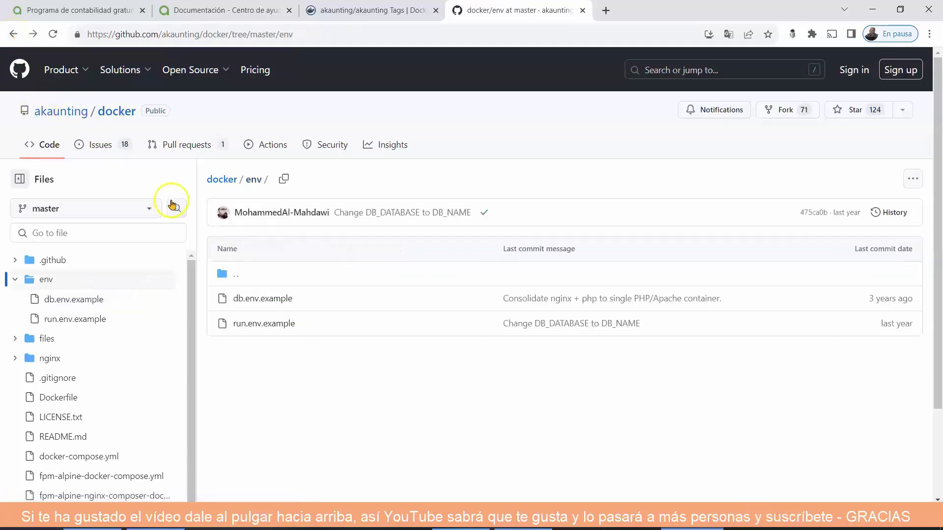
# Open run.env.example and highlight its APP_URL and LOCALE en-US values.
pyautogui.click(278, 325)
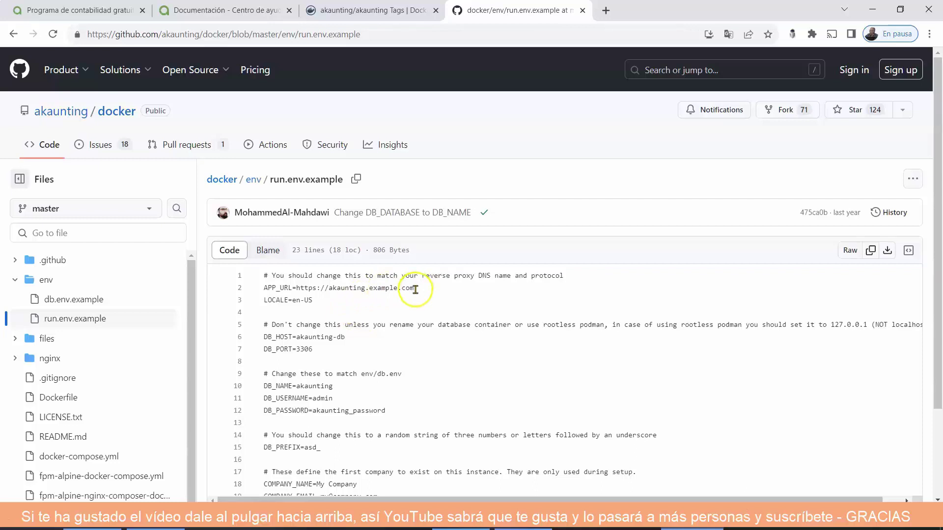
pyautogui.moveTo(415, 289); pyautogui.dragTo(296, 286)
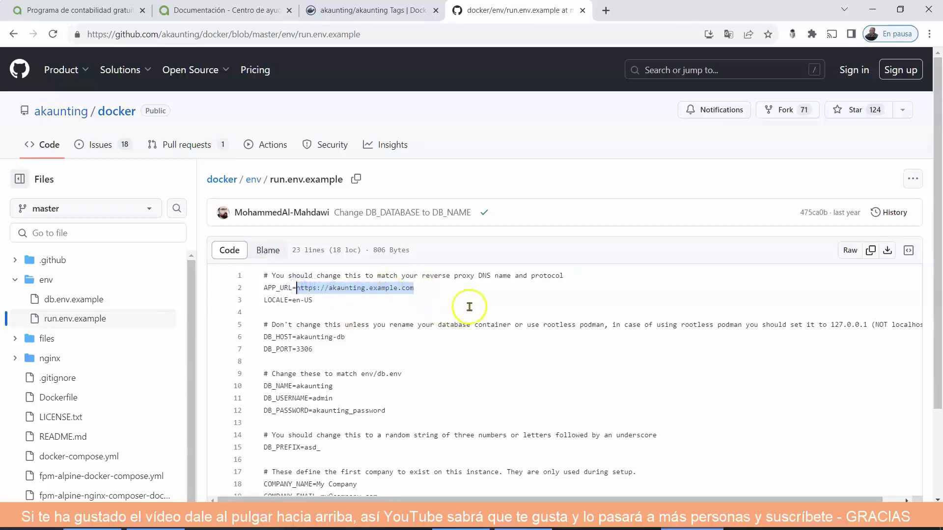
pyautogui.click(362, 309)
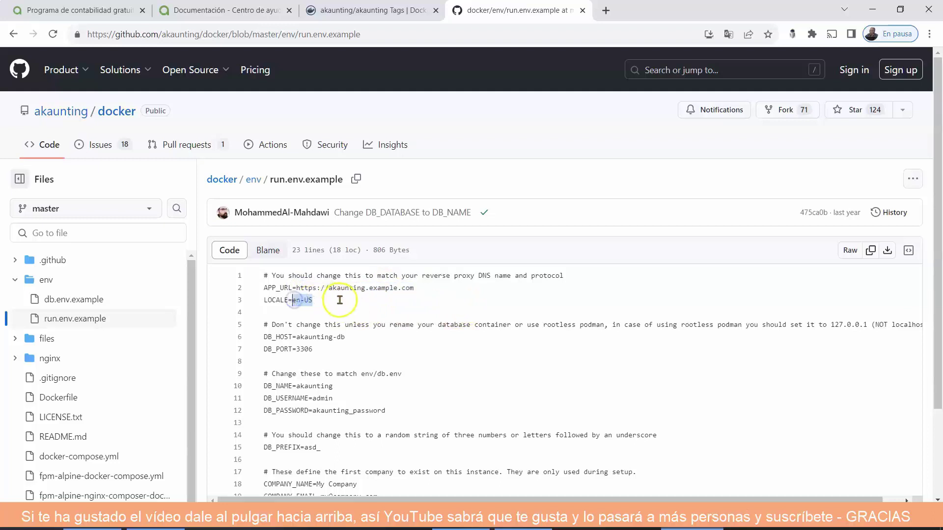
pyautogui.click(340, 304)
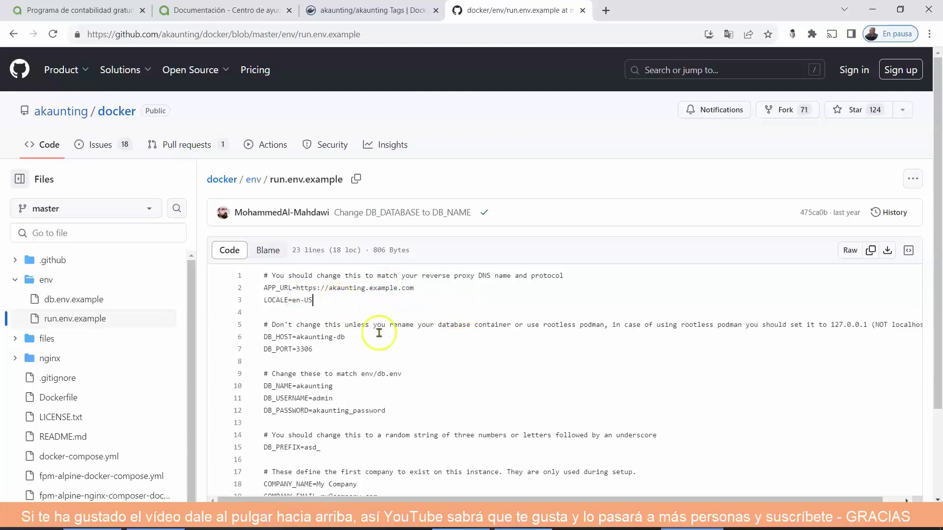
pyautogui.scroll(-1, 379, 334)
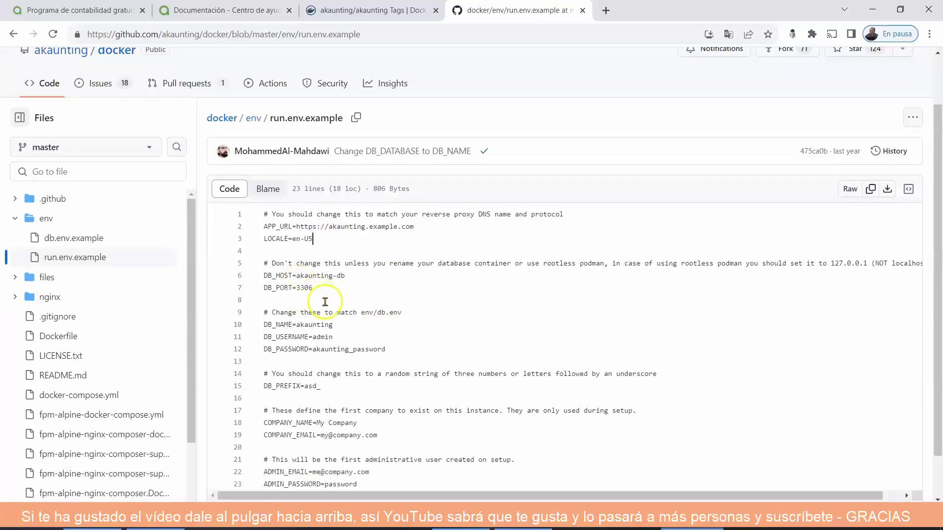
pyautogui.scroll(-1, 366, 346)
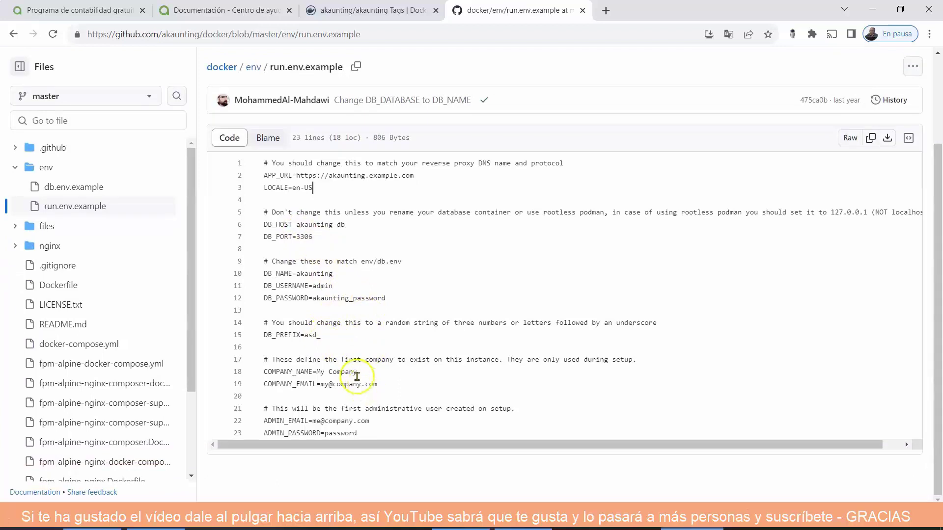
# Highlight the COMPANY_NAME 'My Company', company e-mail and admin login values, then open the akaunting organization page.
pyautogui.moveTo(358, 374); pyautogui.dragTo(317, 374)
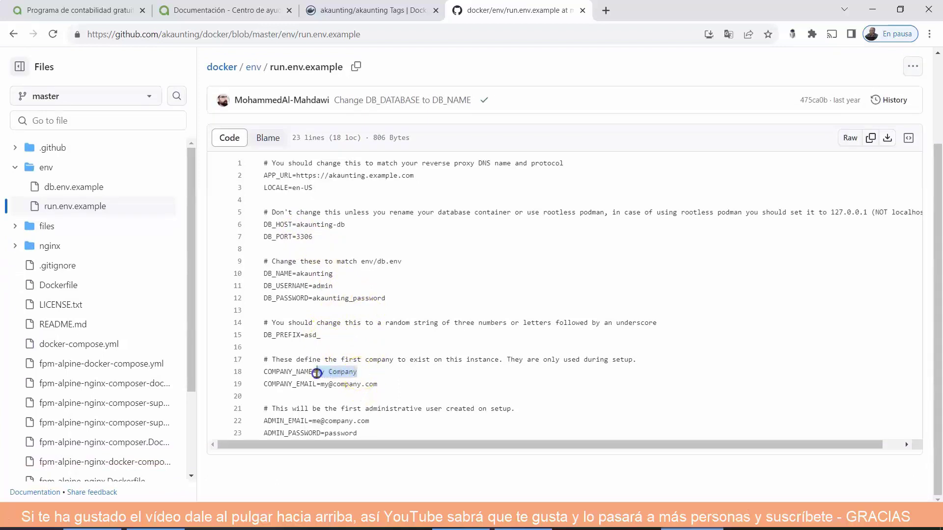
pyautogui.press('Left')
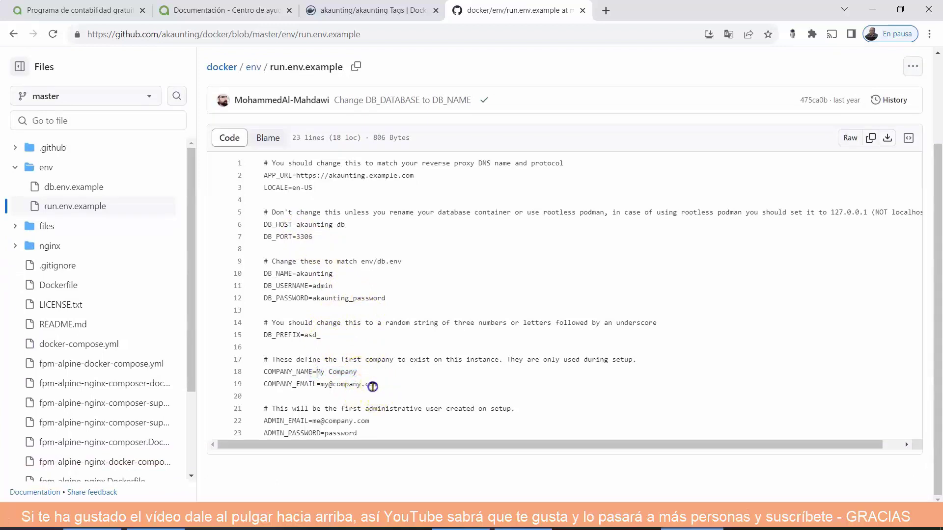
pyautogui.moveTo(373, 387); pyautogui.dragTo(320, 388)
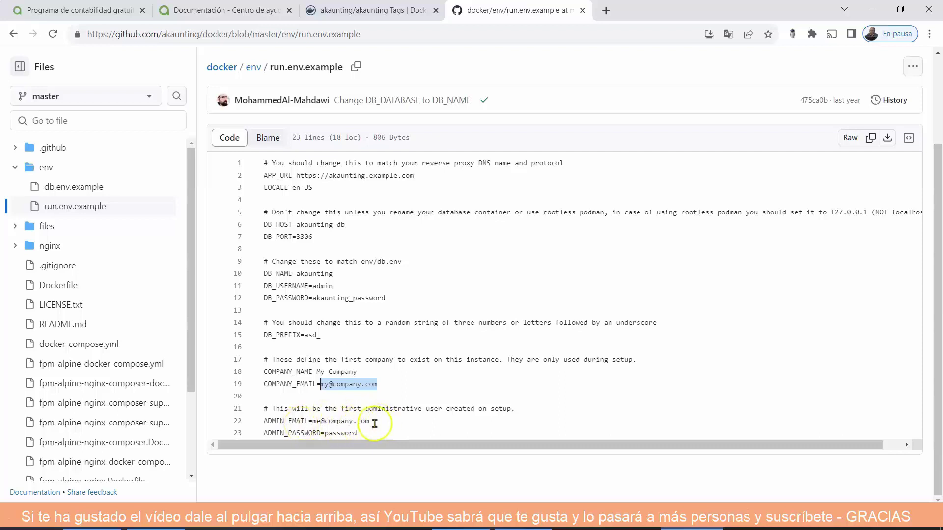
pyautogui.moveTo(370, 421); pyautogui.dragTo(313, 421)
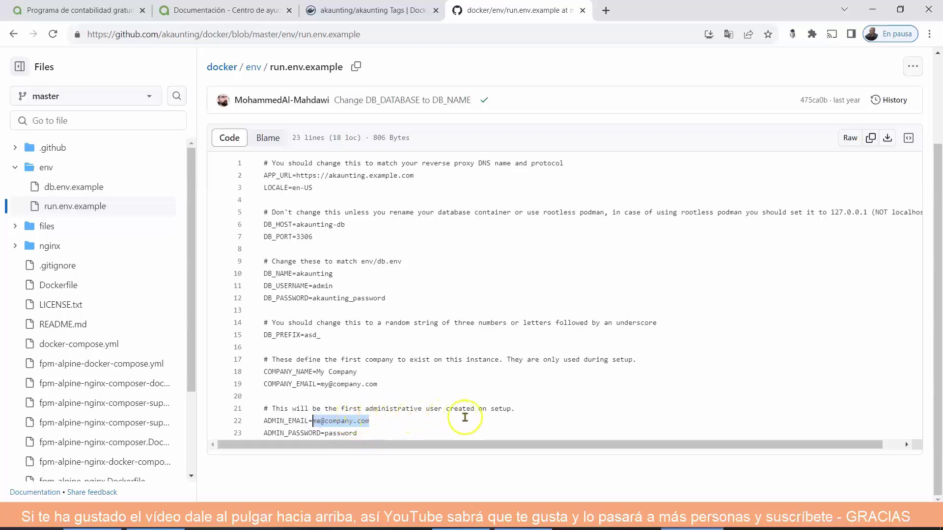
pyautogui.moveTo(366, 433); pyautogui.dragTo(337, 435)
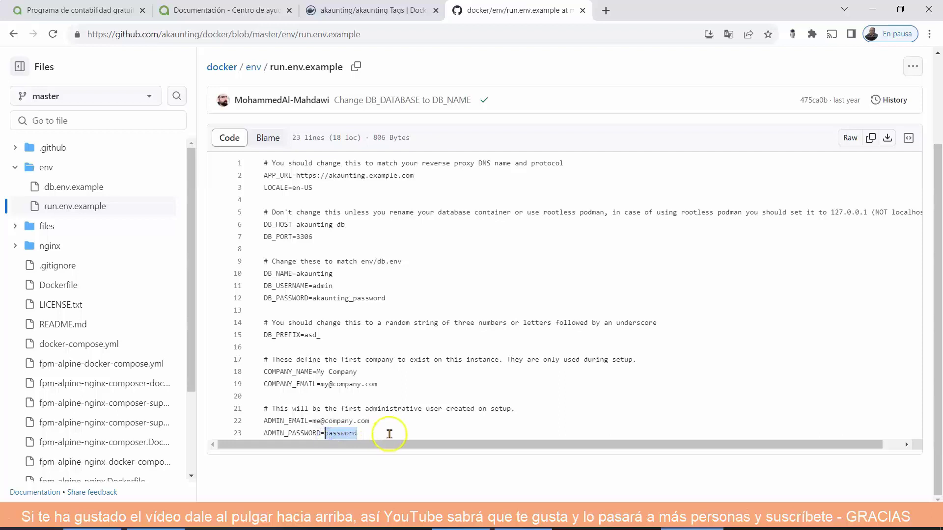
pyautogui.click(395, 435)
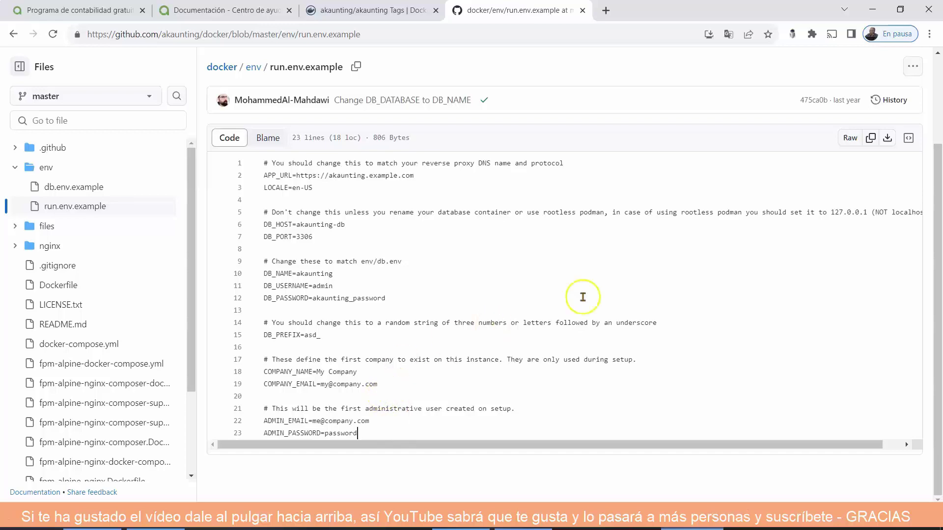
pyautogui.scroll(3, 650, 274)
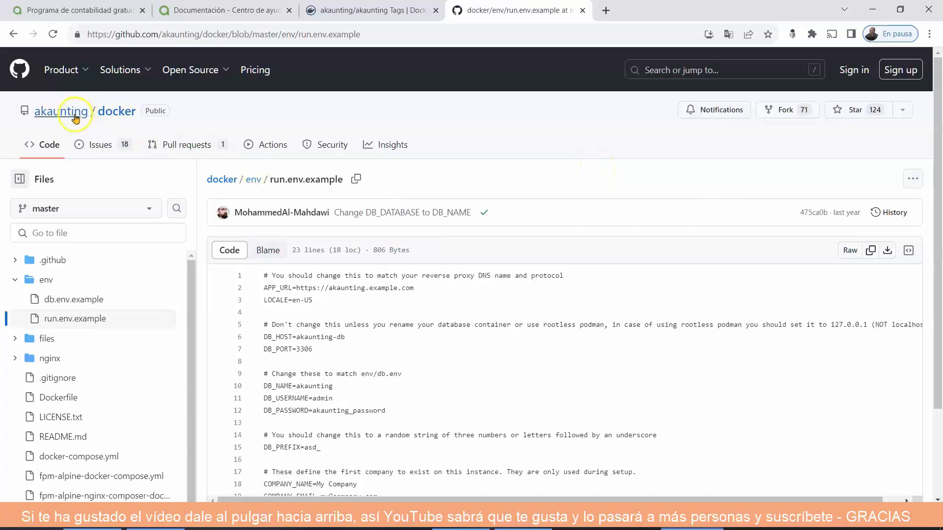
pyautogui.click(70, 112)
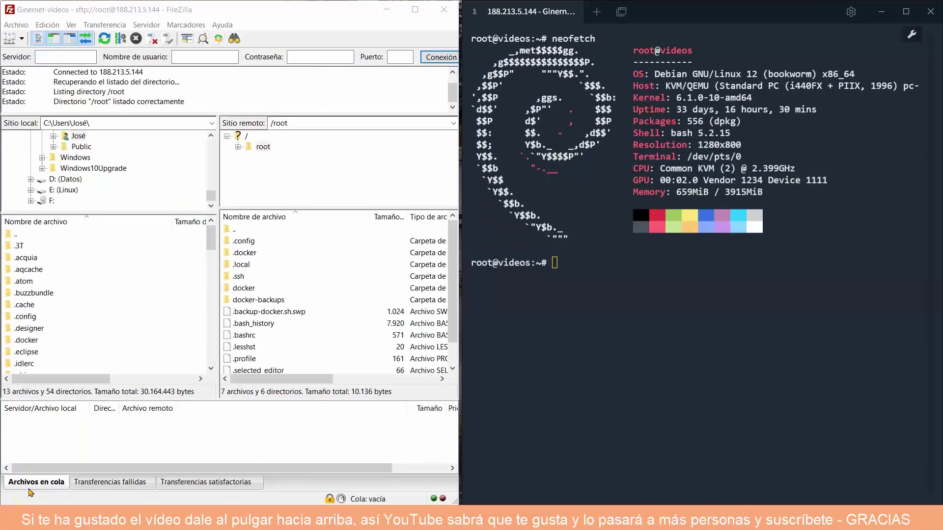
# Move the Notepad setup notes fully onto the screen beside the server terminal.
pyautogui.click(543, 253)
pyautogui.hotkey('alt', 'Tab')
pyautogui.moveTo(86, 39); pyautogui.dragTo(212, 15)
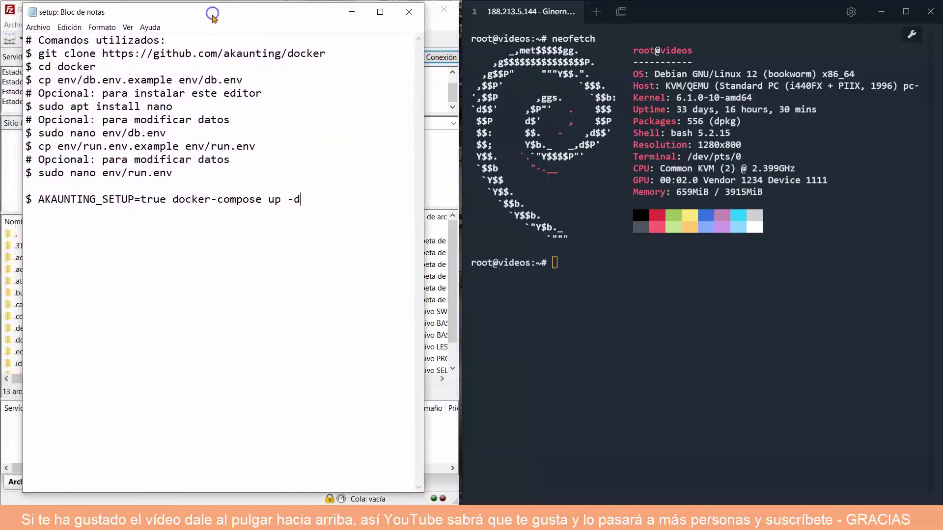
# Try cd docker and ls in the server shell.
pyautogui.click(552, 263)
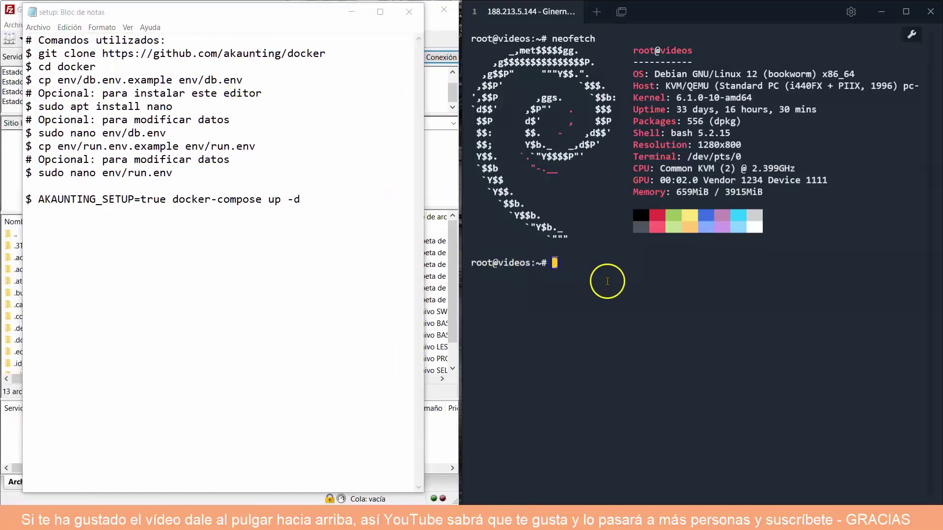
pyautogui.write('cd')
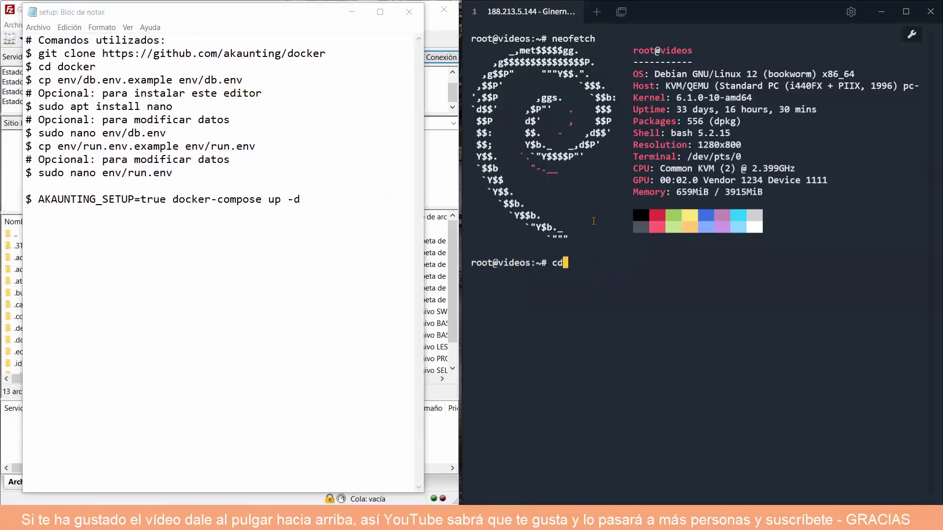
pyautogui.write(' docker')
pyautogui.press('Return')
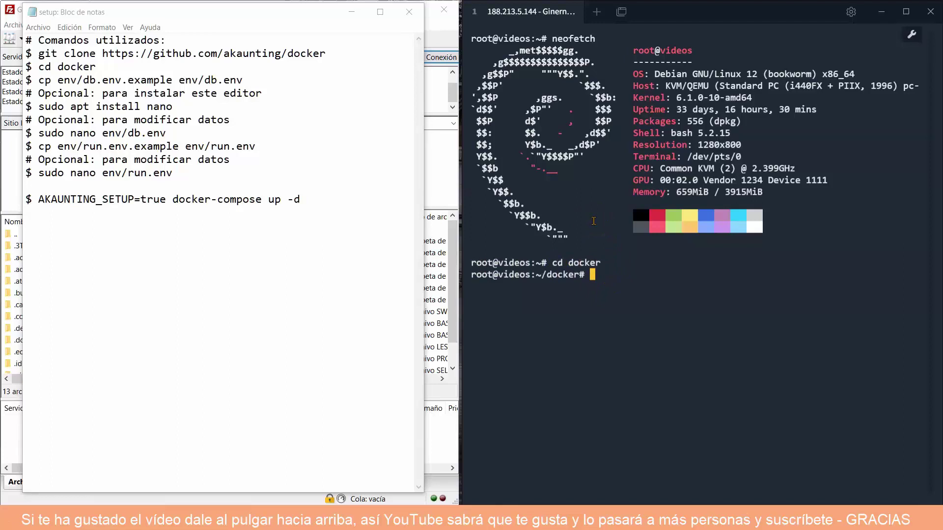
pyautogui.write('ls')
pyautogui.press('Return')
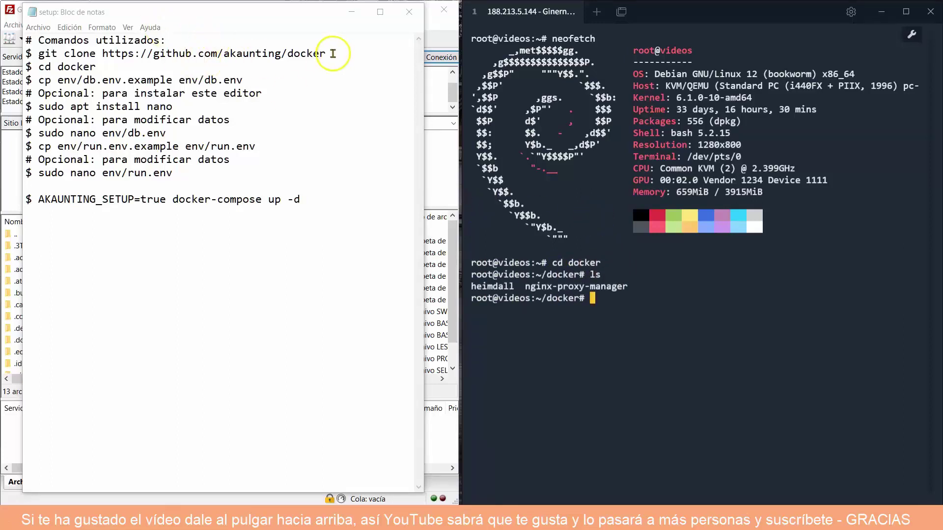
pyautogui.moveTo(333, 53); pyautogui.dragTo(49, 53)
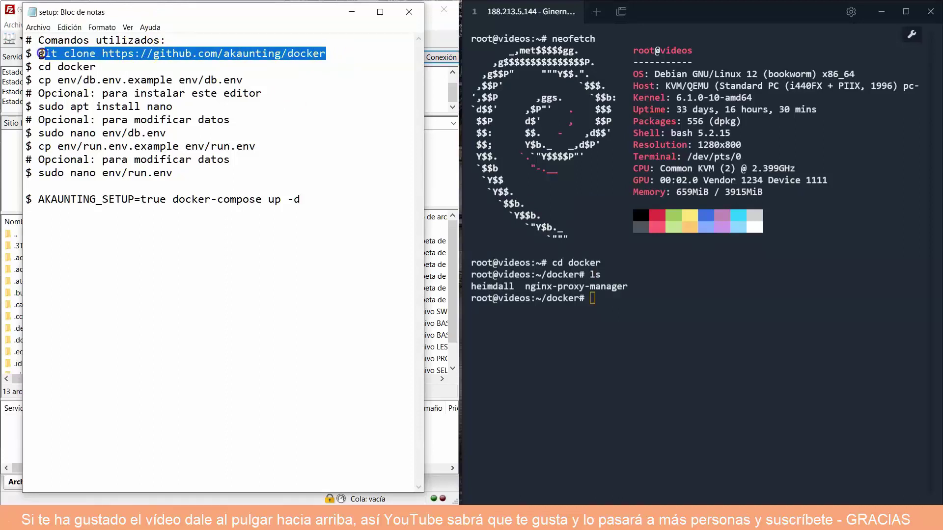
pyautogui.rightClick(57, 53)
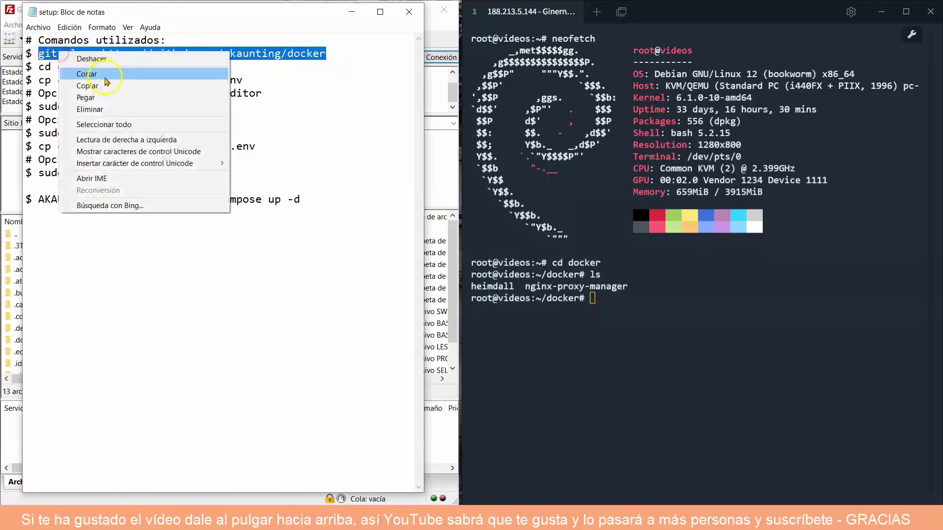
pyautogui.click(106, 85)
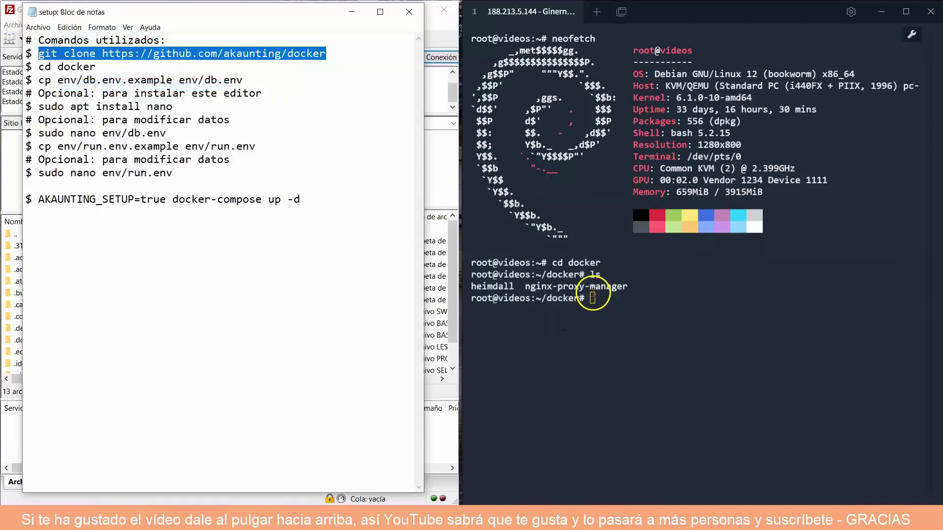
pyautogui.rightClick(593, 297)
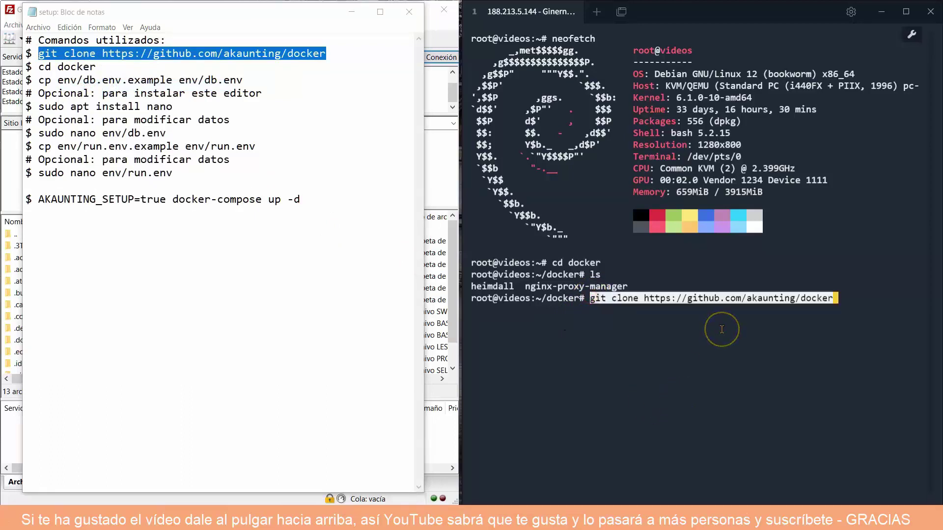
pyautogui.press('Return')
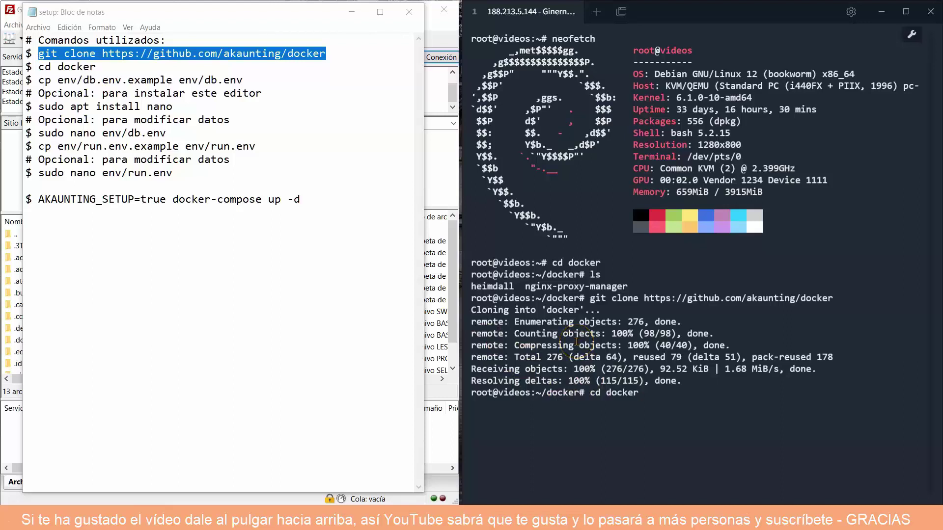
pyautogui.press('Return')
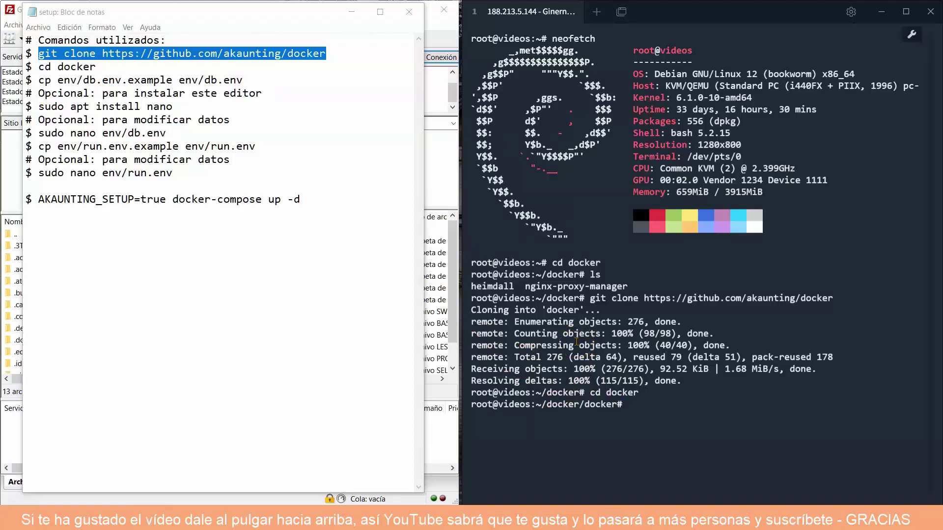
pyautogui.write('ls')
pyautogui.press('Return')
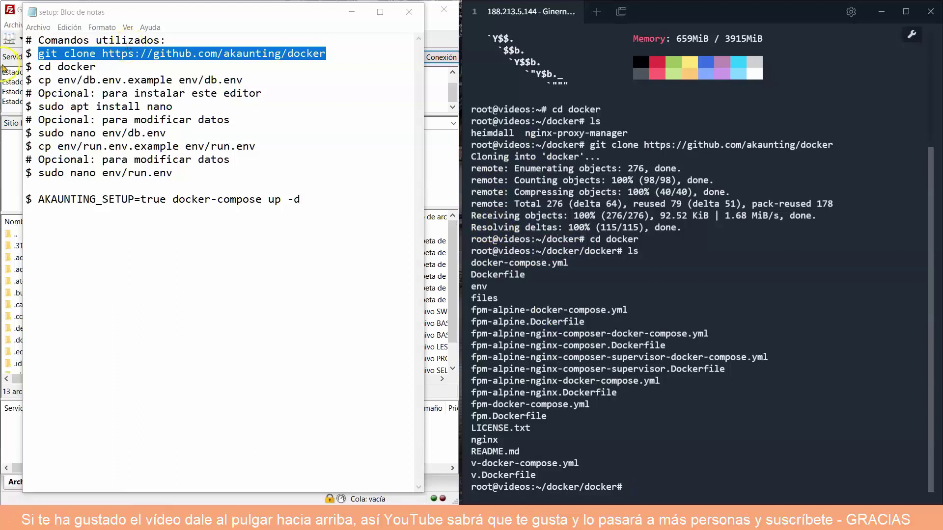
# Run cp env/db.env.example env/db.env, copied from the setup notes.
pyautogui.moveTo(236, 80); pyautogui.dragTo(39, 78)
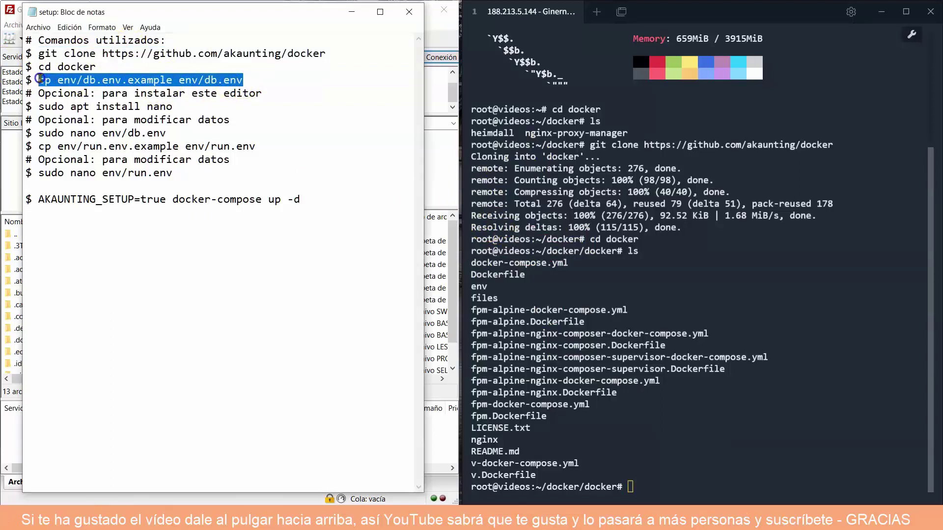
pyautogui.rightClick(46, 79)
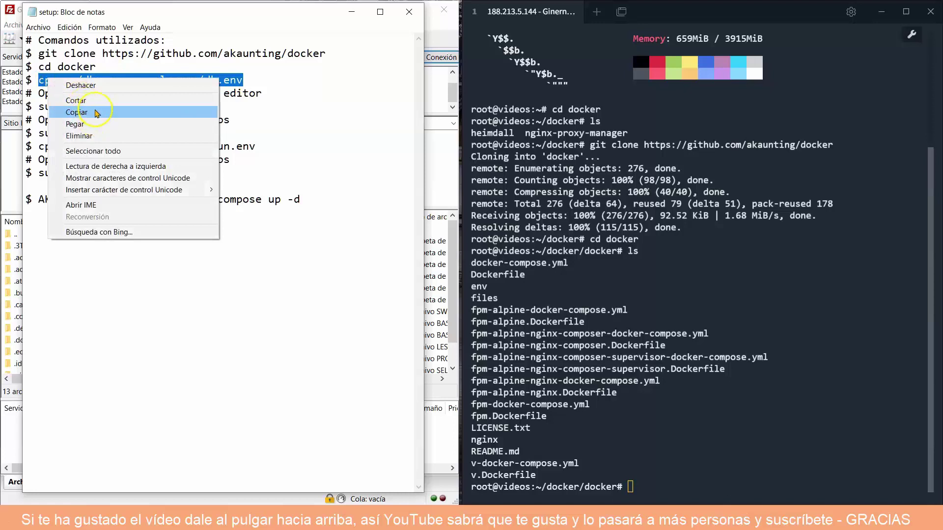
pyautogui.click(96, 112)
pyautogui.click(630, 486)
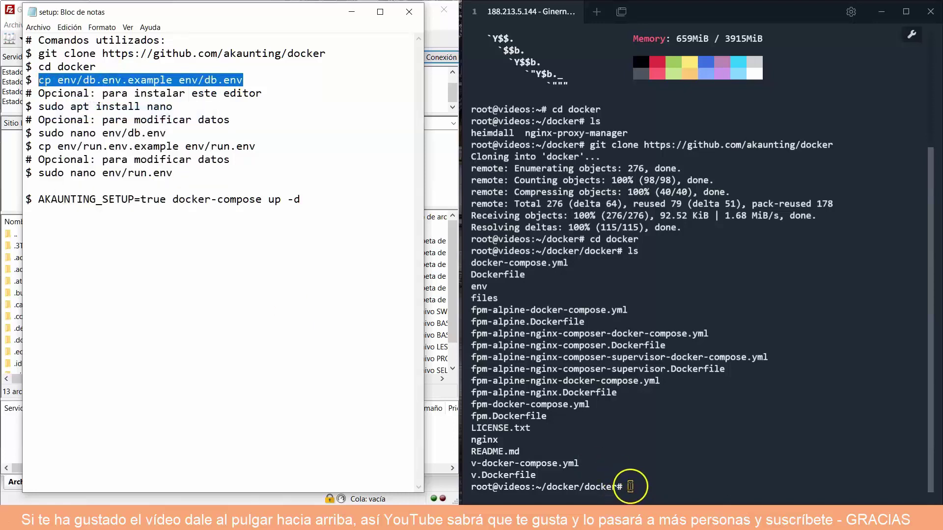
pyautogui.rightClick(631, 487)
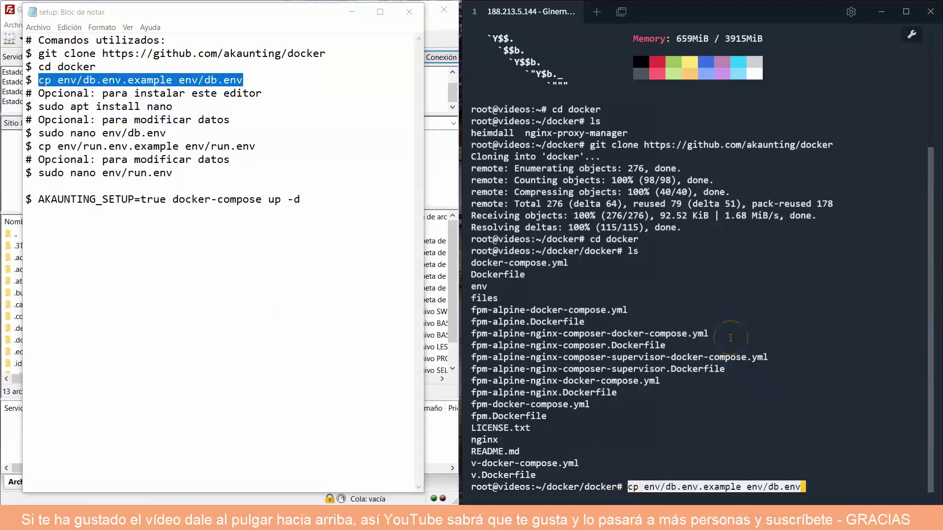
pyautogui.press('Return')
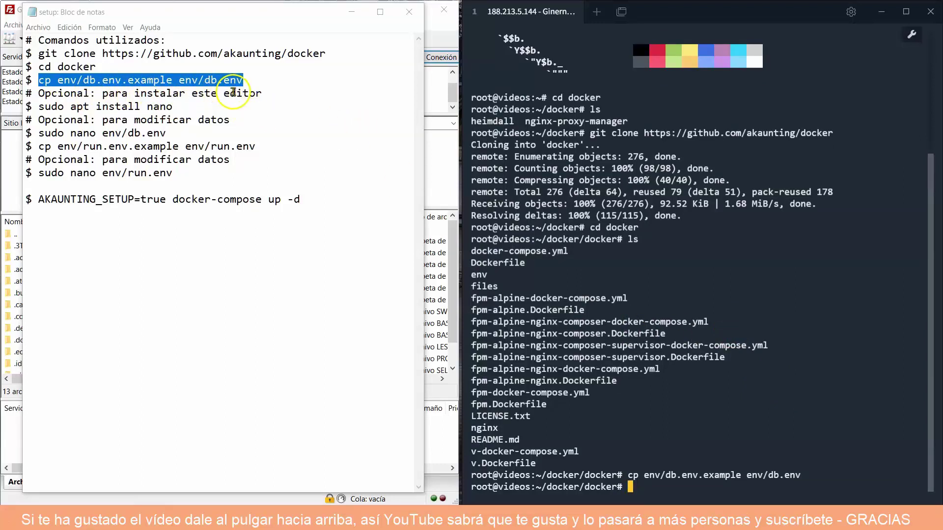
# Run sudo apt install nano from the notes; nano 7.2-1 is already the newest version.
pyautogui.moveTo(176, 106); pyautogui.dragTo(40, 107)
pyautogui.rightClick(72, 106)
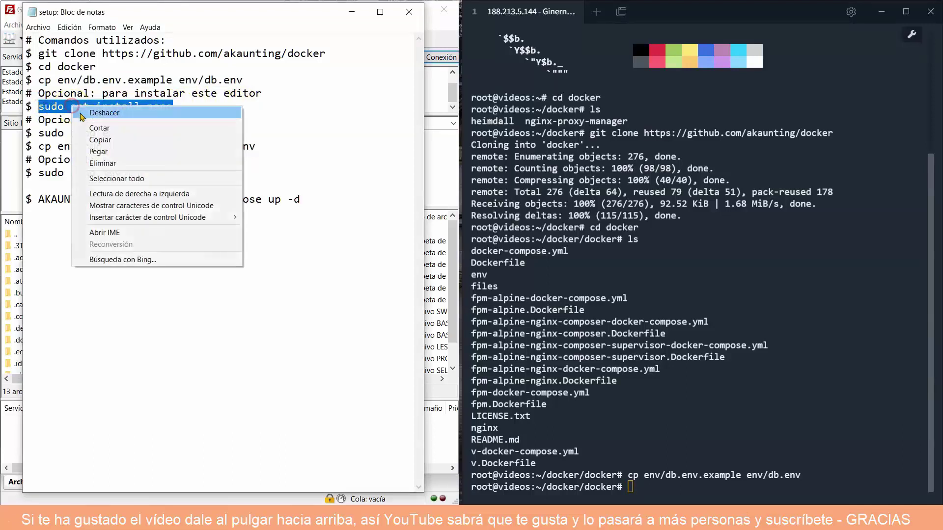
pyautogui.click(99, 140)
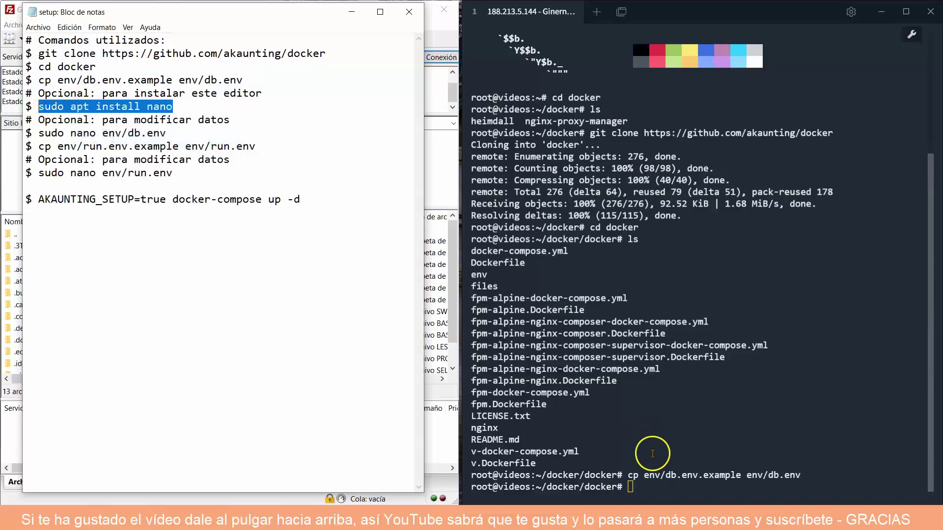
pyautogui.rightClick(633, 489)
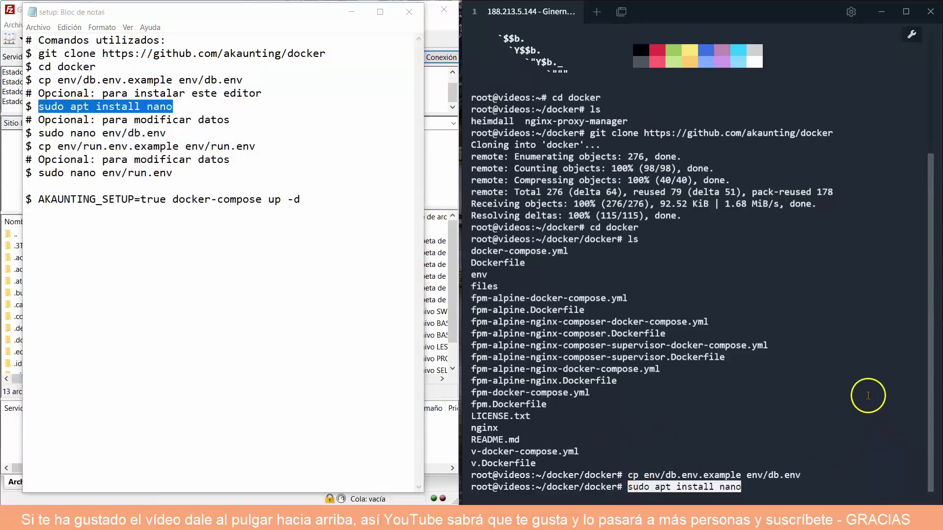
pyautogui.press('Return')
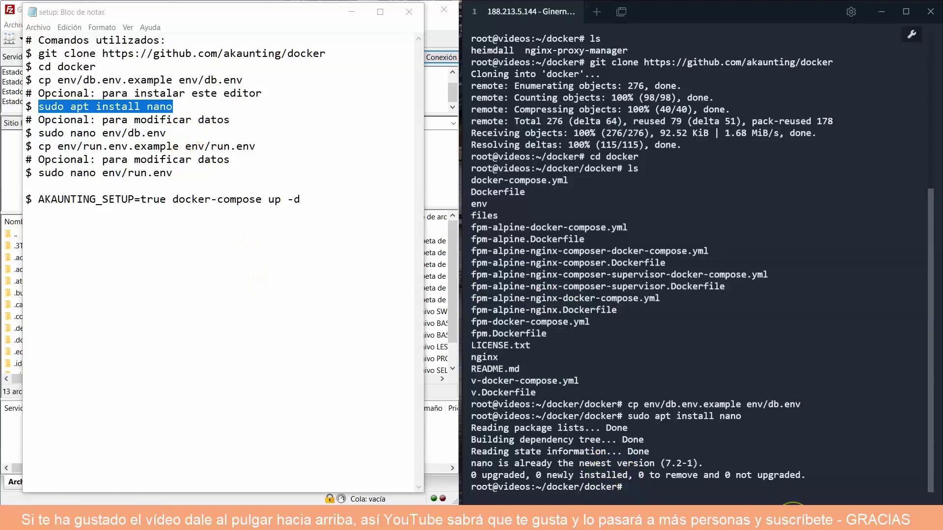
# Clear the screen and open env/db.env in nano with sudo nano env/db.env.
pyautogui.write('clear')
pyautogui.press('Return')
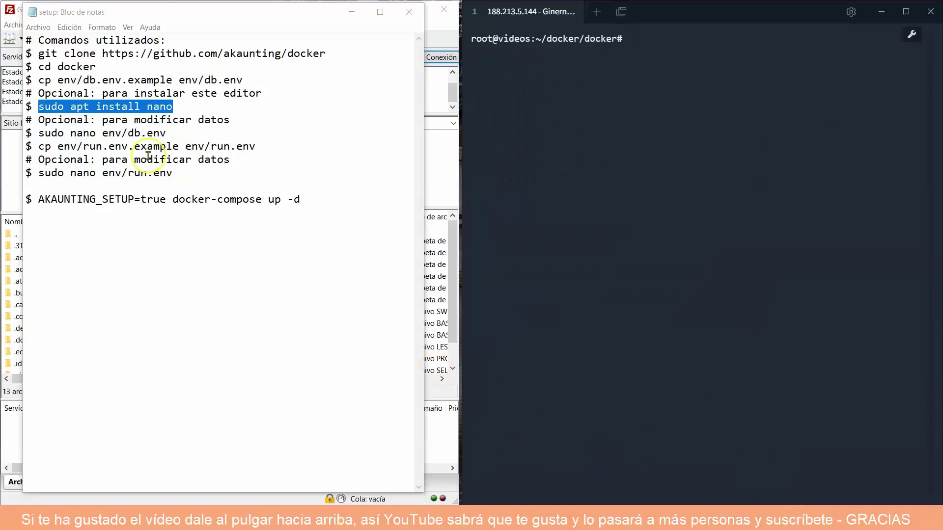
pyautogui.moveTo(173, 133); pyautogui.dragTo(34, 134)
pyautogui.rightClick(58, 134)
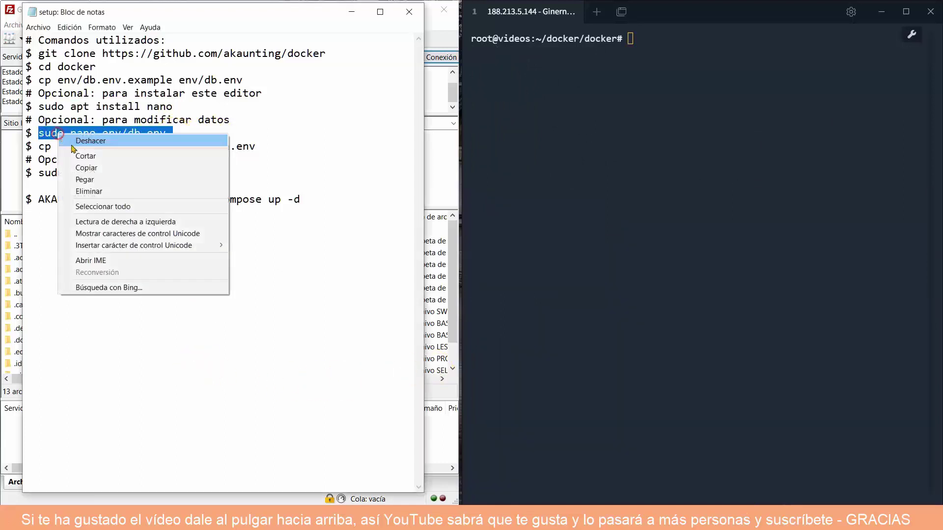
pyautogui.click(91, 168)
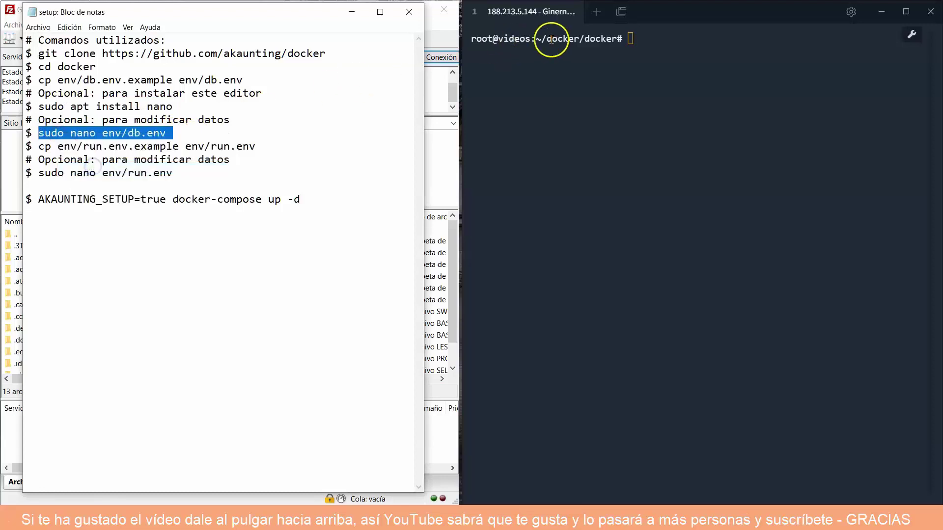
pyautogui.rightClick(622, 38)
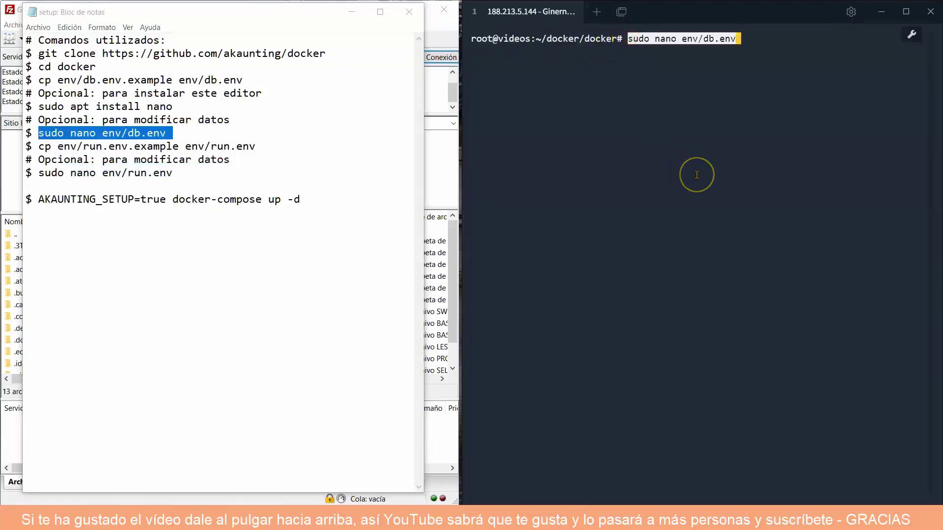
pyautogui.press('Return')
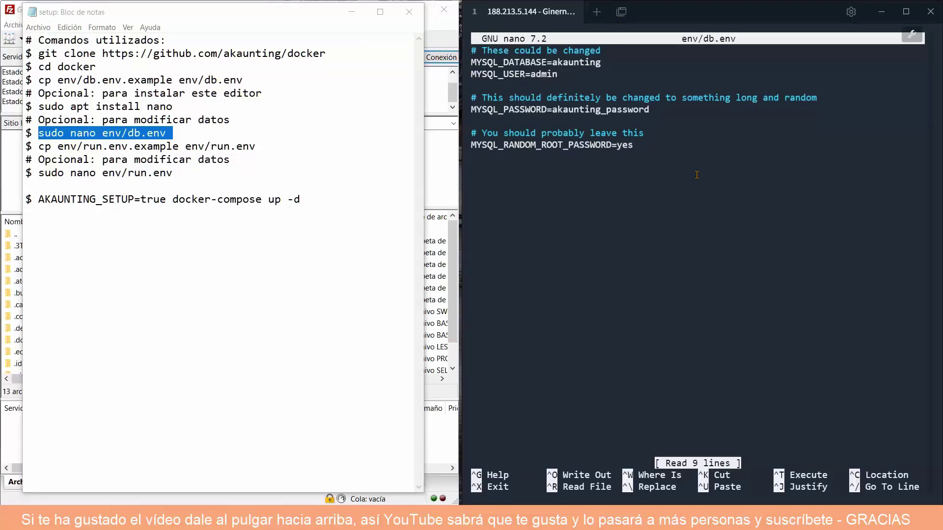
# Check the MYSQL_DATABASE value akaunting, save env/db.env and exit nano.
pyautogui.press('Down')
pyautogui.moveTo(622, 59); pyautogui.dragTo(530, 75)
pyautogui.hotkey('ctrl', 'o')
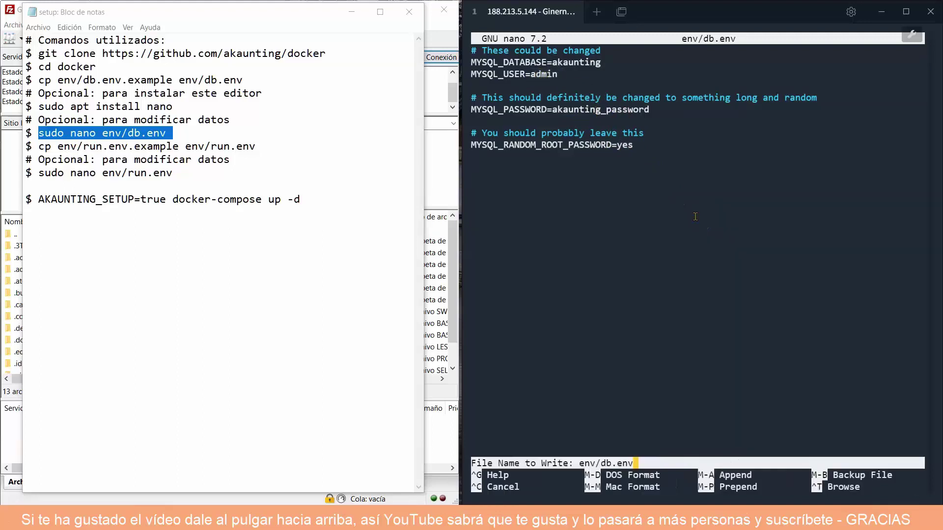
pyautogui.press('Return')
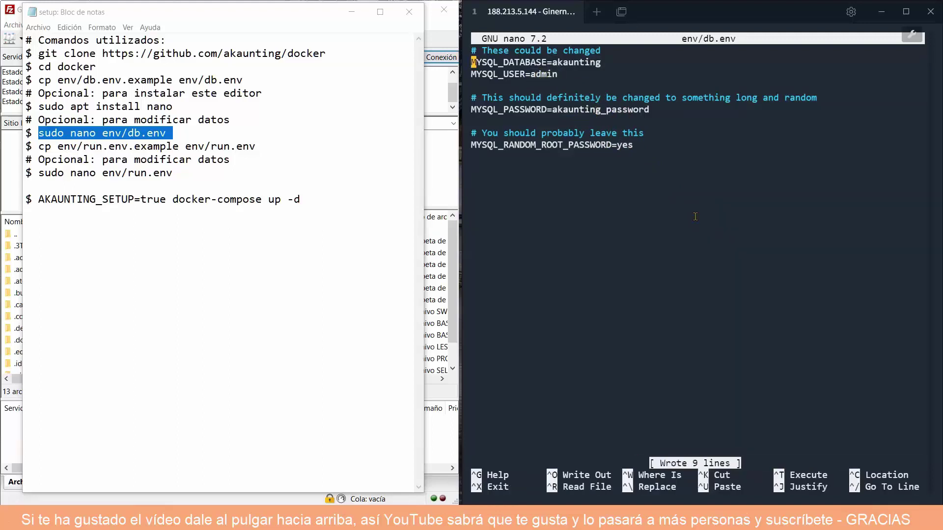
pyautogui.hotkey('ctrl', 'x')
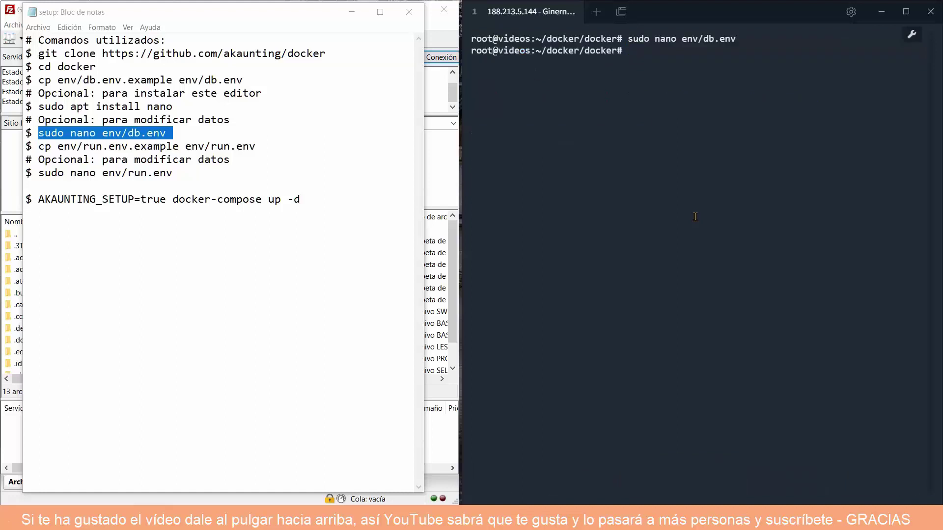
# Create env/run.env with cp env/run.env.example env/run.env.
pyautogui.moveTo(262, 147); pyautogui.dragTo(39, 147)
pyautogui.rightClick(62, 146)
pyautogui.click(105, 178)
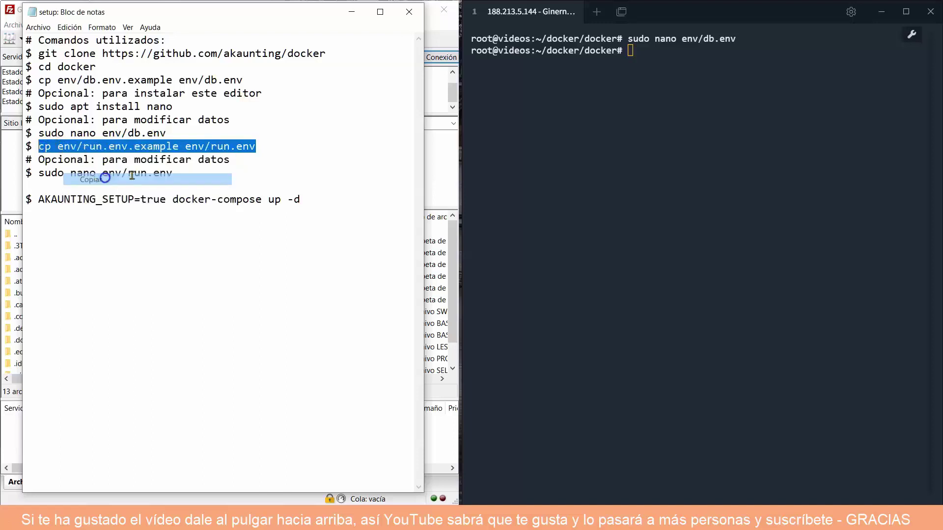
pyautogui.rightClick(649, 53)
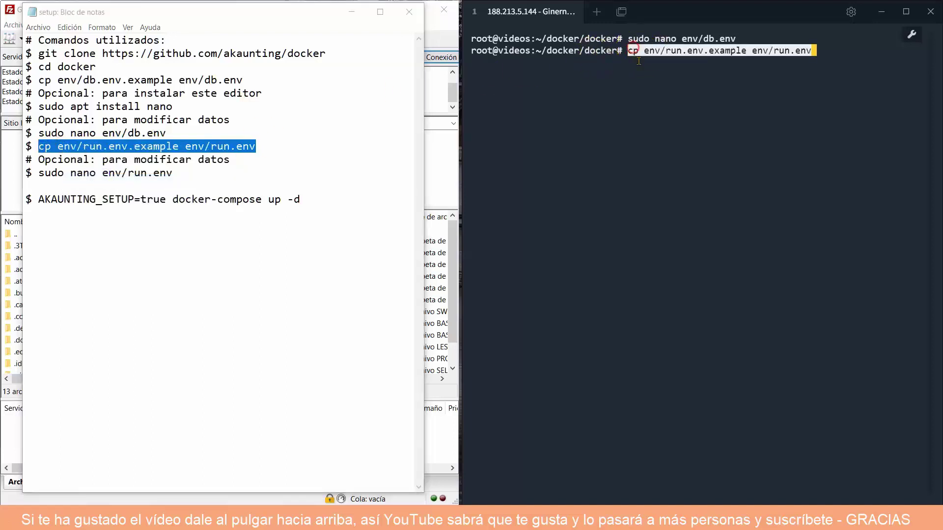
pyautogui.press('Return')
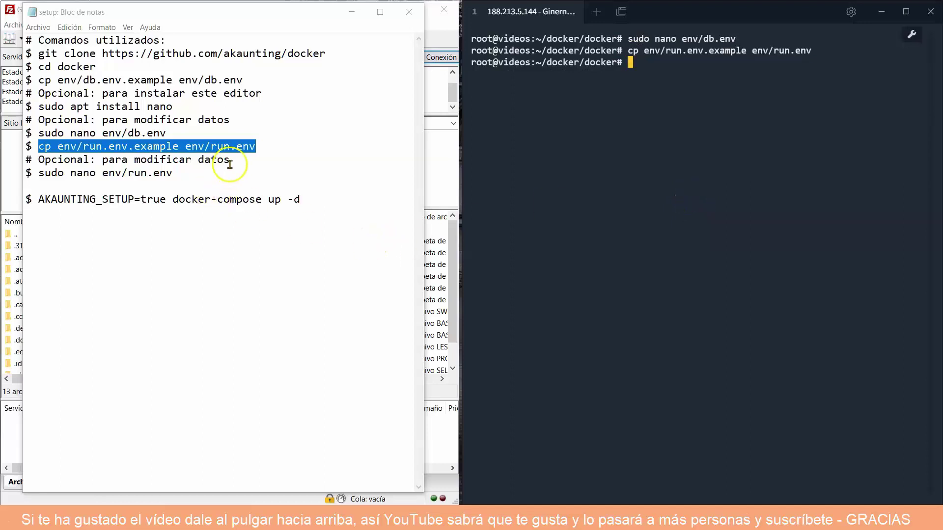
# Open env/run.env in nano with sudo nano env/run.env, showing its 23 lines.
pyautogui.moveTo(179, 173); pyautogui.dragTo(38, 175)
pyautogui.rightClick(69, 173)
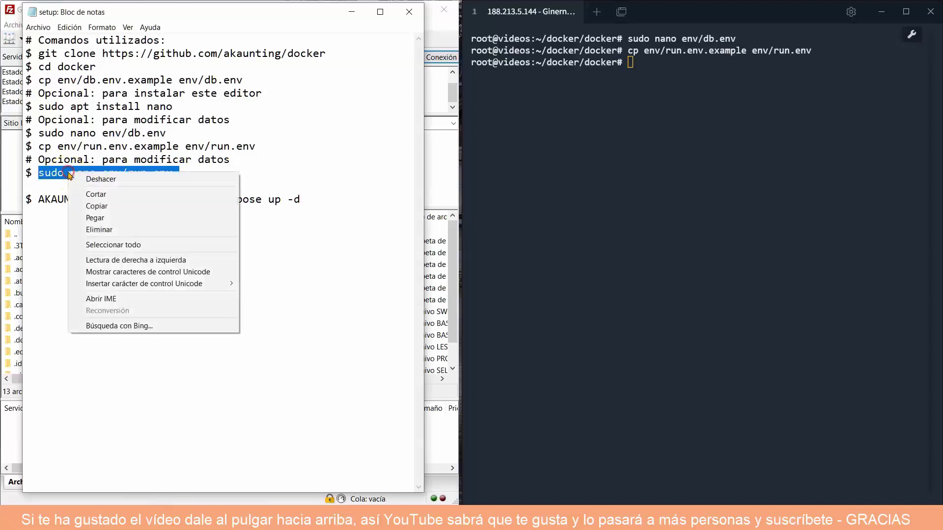
pyautogui.click(101, 205)
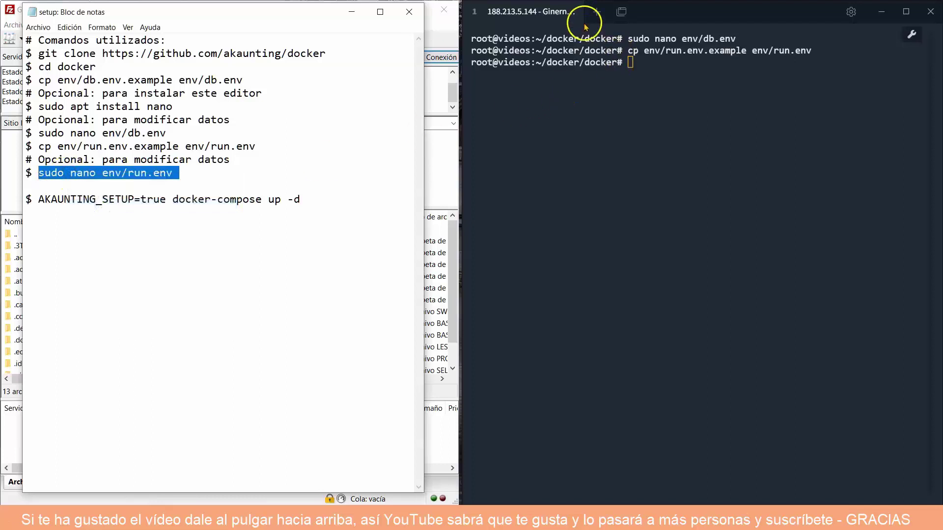
pyautogui.rightClick(638, 57)
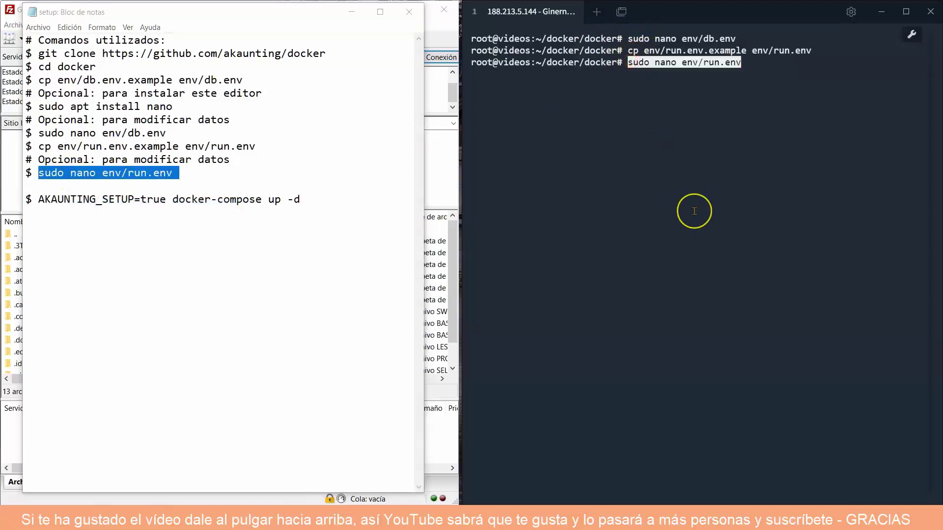
pyautogui.press('Return')
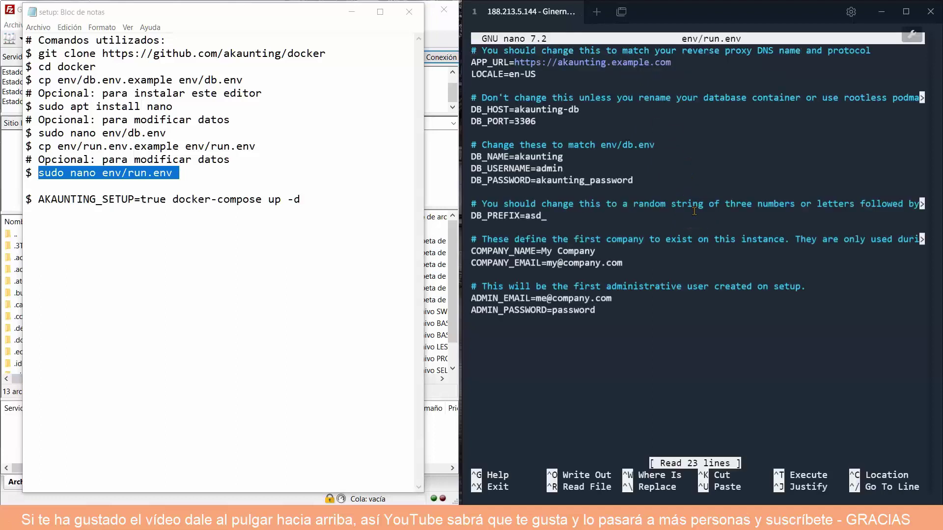
pyautogui.press('Down')
pyautogui.press('Right')
pyautogui.press('Right')
pyautogui.press('Right')
pyautogui.press('Right')
pyautogui.press('Right')
pyautogui.press('Right')
pyautogui.press('Right')
pyautogui.press('Right')
pyautogui.press('Right')
pyautogui.press('Right')
pyautogui.press('Right')
pyautogui.press('Right')
pyautogui.press('Delete')
pyautogui.press('Right')
pyautogui.press('Right')
pyautogui.press('Right')
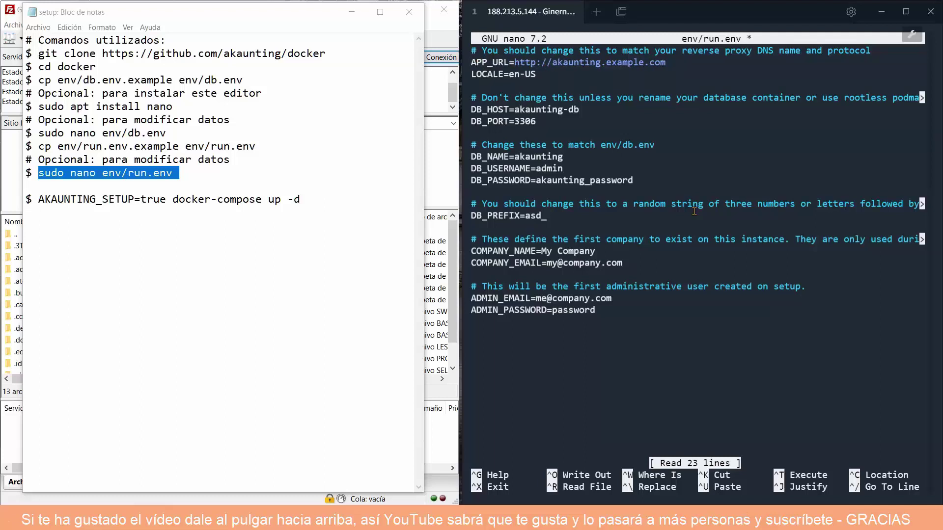
pyautogui.write('188.2')
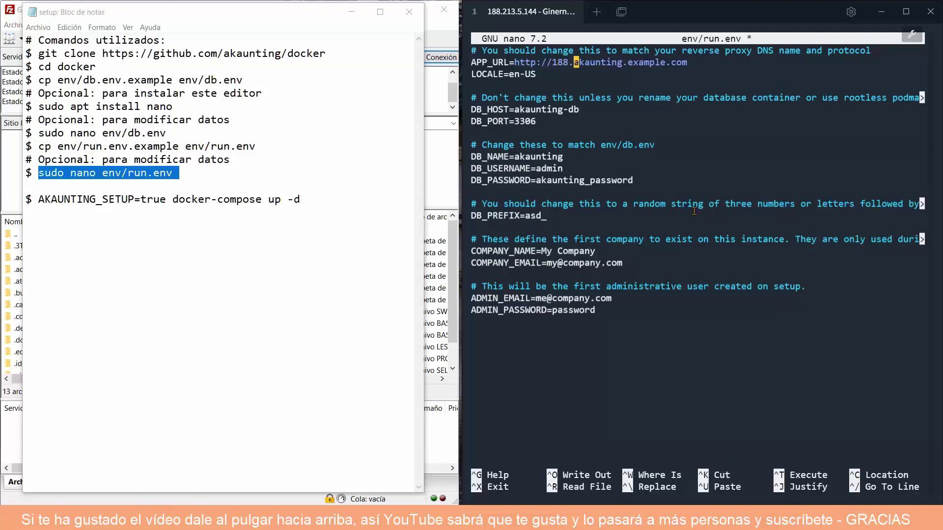
pyautogui.write('13.')
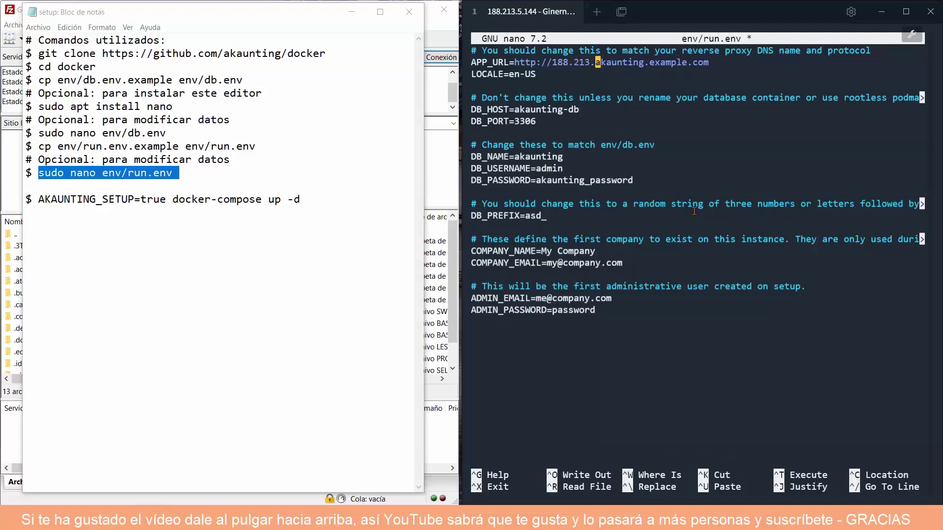
pyautogui.write('5.144')
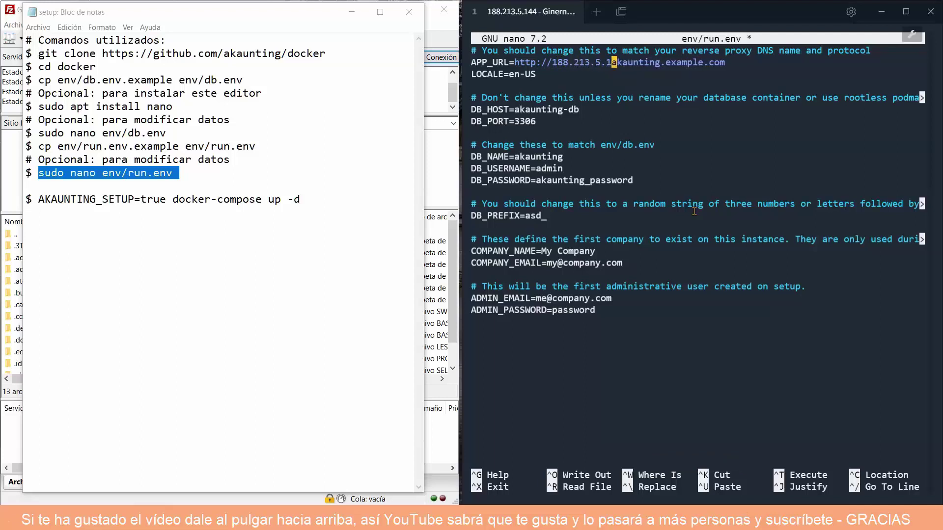
pyautogui.write(':8080')
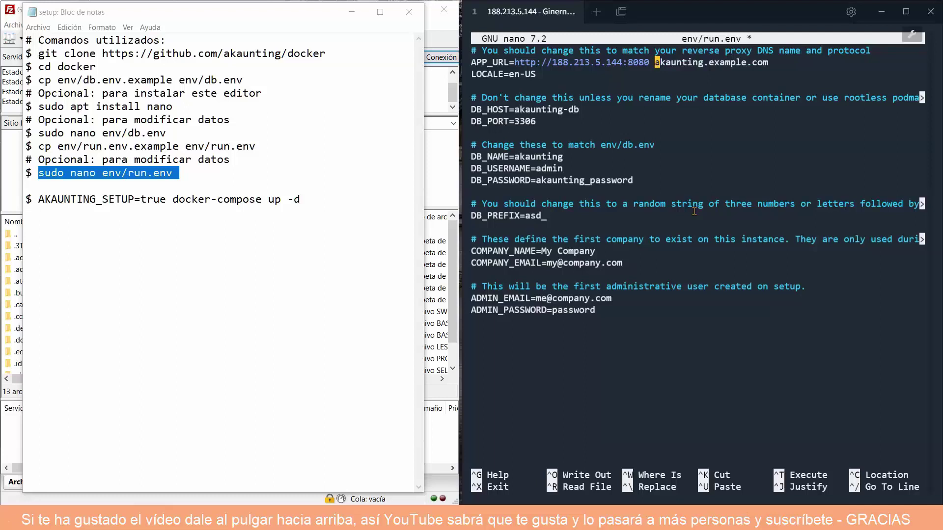
pyautogui.write('#')
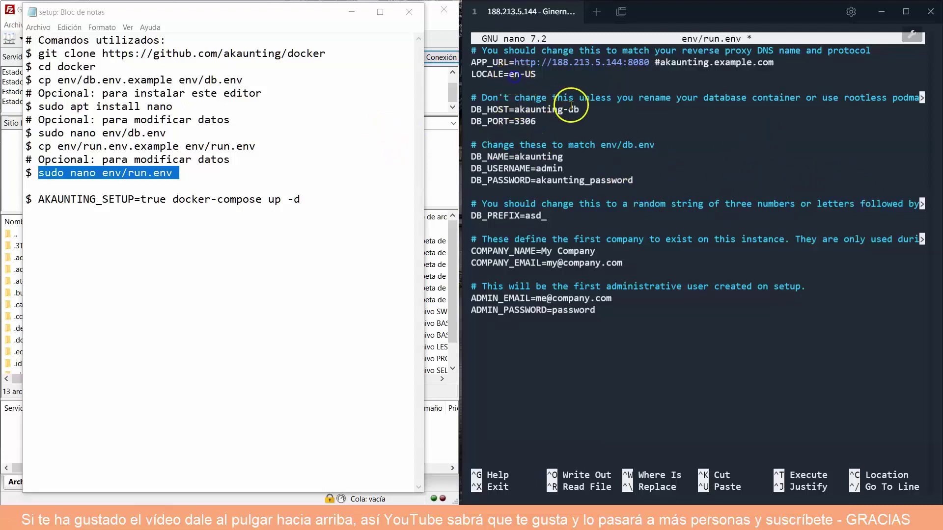
# Set LOCALE to es-ES, leaving en-US commented out after it.
pyautogui.press('Down')
pyautogui.press('Left')
pyautogui.press('Left')
pyautogui.press('Left')
pyautogui.press('Left')
pyautogui.press('Left')
pyautogui.write('es-E')
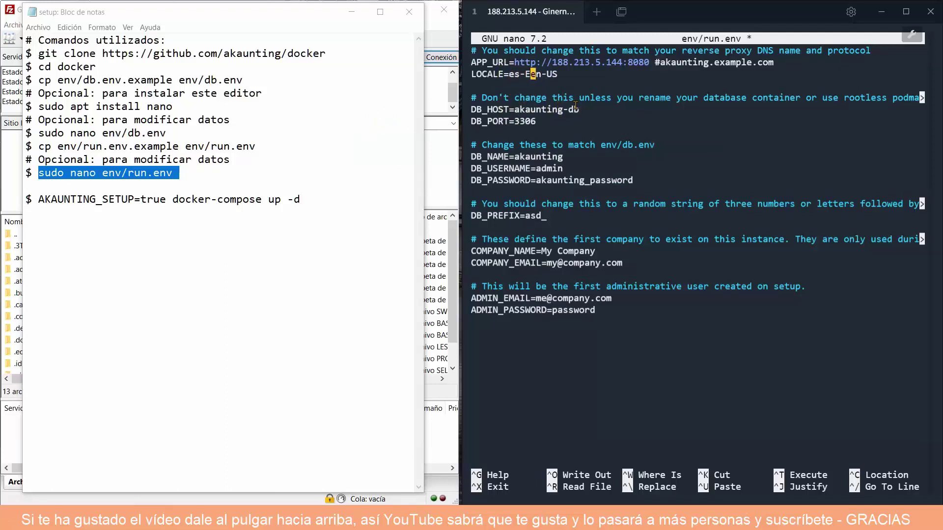
pyautogui.write('S #')
pyautogui.click(525, 112)
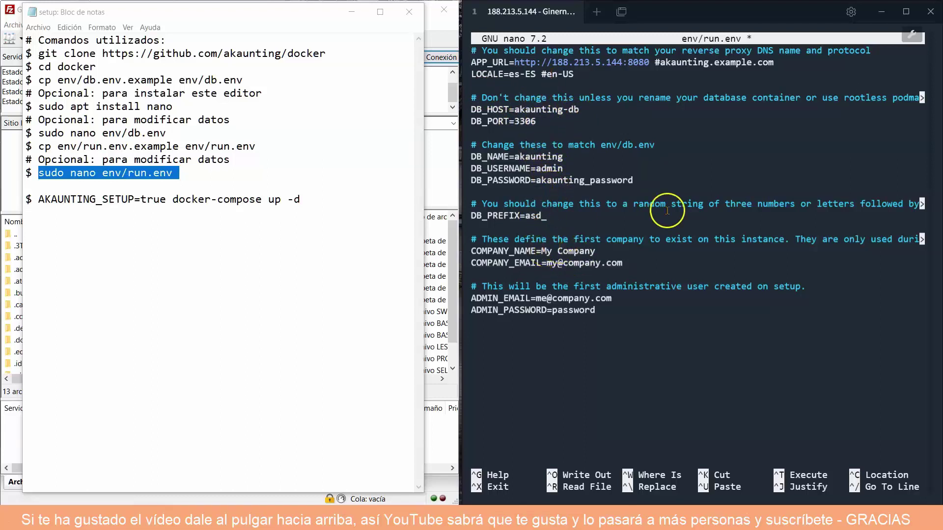
# Replace My Company with Labarta and put the company's e-mail in COMPANY_EMAIL.
pyautogui.press('Down')
pyautogui.press('Down')
pyautogui.press('Down')
pyautogui.press('Down')
pyautogui.press('Down')
pyautogui.press('Down')
pyautogui.press('Down')
pyautogui.press('Down')
pyautogui.press('Down')
pyautogui.press('Down')
pyautogui.press('Down')
pyautogui.press('Down')
pyautogui.press('Down')
pyautogui.press('Down')
pyautogui.press('Down')
pyautogui.press('Left')
pyautogui.press('Left')
pyautogui.write('Labarta')
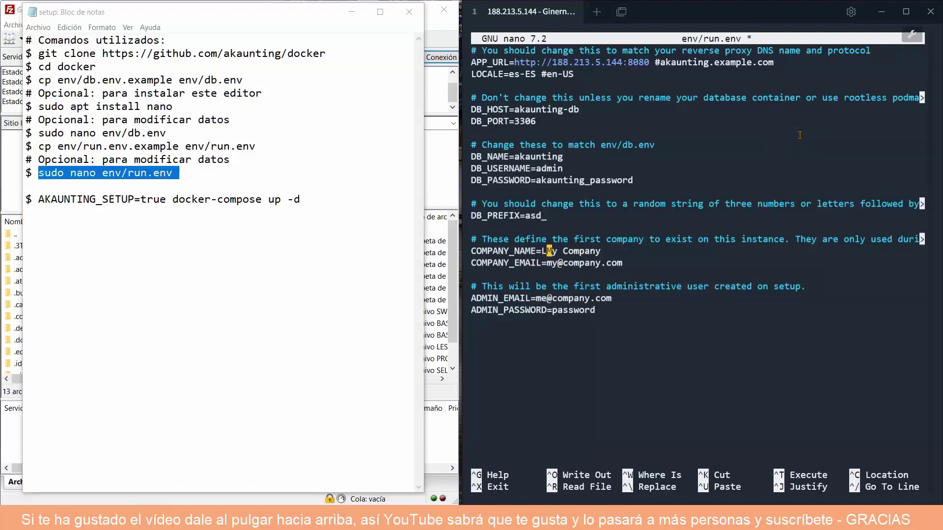
pyautogui.press('Delete')
pyautogui.press('Delete')
pyautogui.press('Delete')
pyautogui.press('Delete')
pyautogui.press('Delete')
pyautogui.press('Delete')
pyautogui.press('Left')
pyautogui.press('Left')
pyautogui.press('Left')
pyautogui.press('Left')
pyautogui.press('Left')
pyautogui.press('Left')
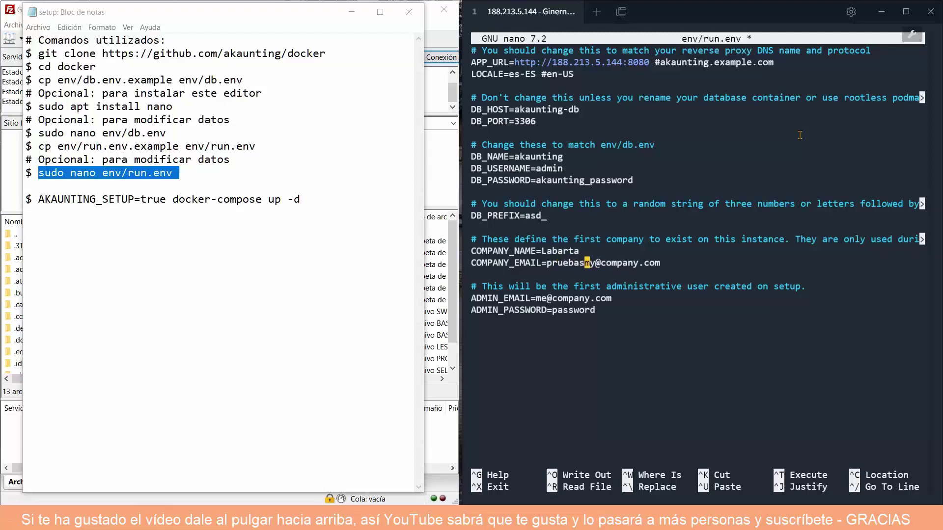
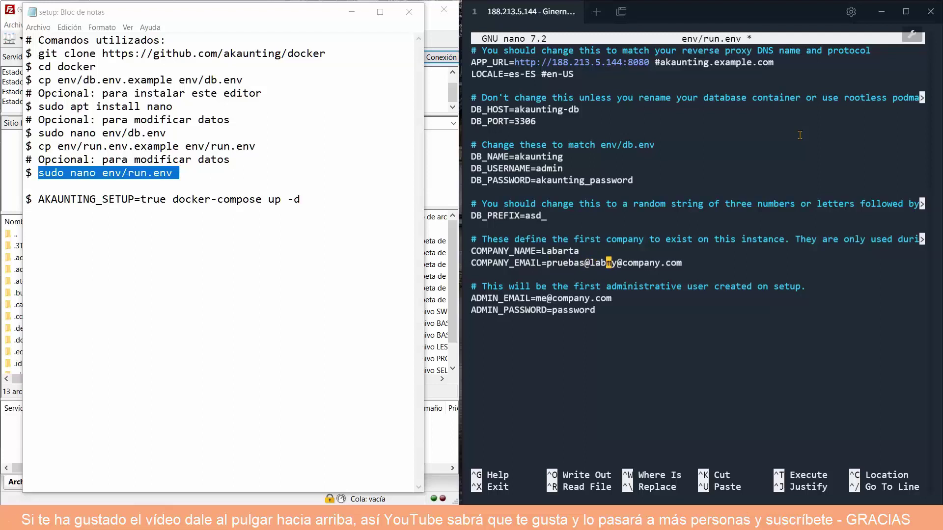
pyautogui.press('Delete')
pyautogui.press('Delete')
pyautogui.press('Delete')
pyautogui.press('Delete')
pyautogui.press('Delete')
pyautogui.press('Delete')
pyautogui.press('Delete')
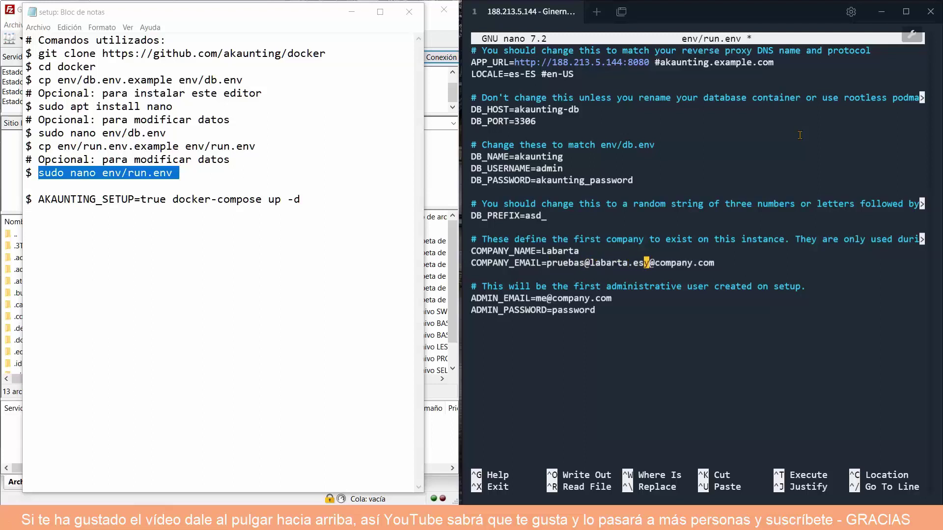
pyautogui.press('Delete')
pyautogui.press('Delete')
pyautogui.press('Delete')
pyautogui.press('Down')
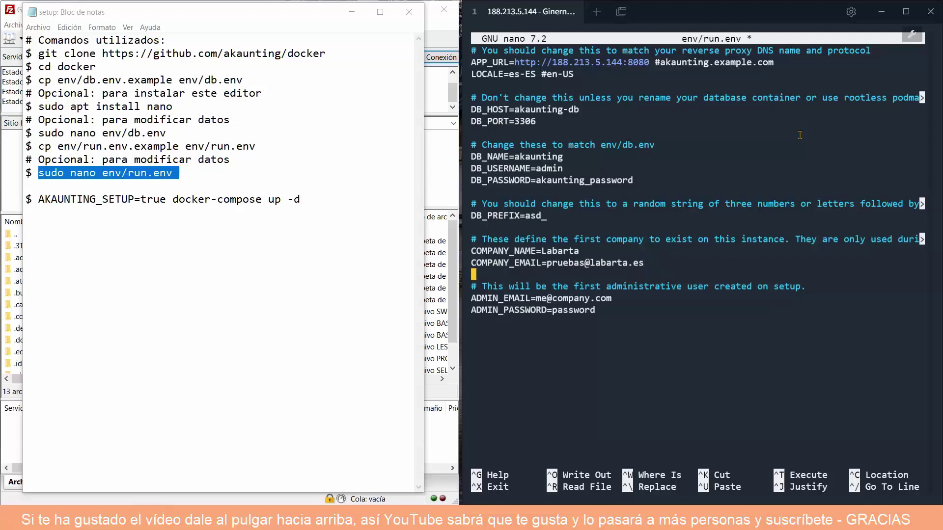
pyautogui.press('Down')
# Fill ADMIN_EMAIL with the admin's e-mail address and edit the ADMIN_PASSWORD characters.
pyautogui.press('Left')
pyautogui.press('Left')
pyautogui.press('Left')
pyautogui.press('Left')
pyautogui.press('Left')
pyautogui.press('Left')
pyautogui.press('Left')
pyautogui.press('Left')
pyautogui.press('Left')
pyautogui.press('Left')
pyautogui.press('Left')
pyautogui.press('Left')
pyautogui.press('Left')
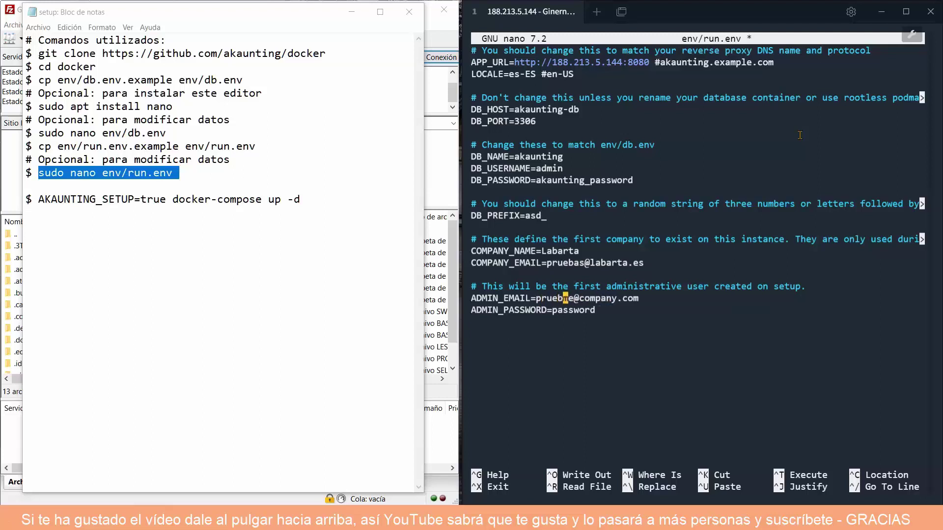
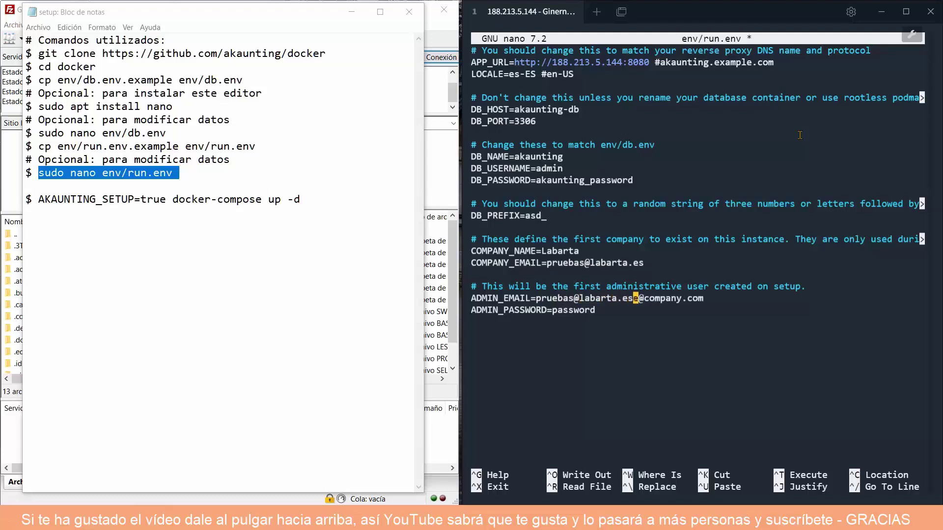
pyautogui.press('Delete')
pyautogui.press('Delete')
pyautogui.press('Delete')
pyautogui.press('Delete')
pyautogui.press('Delete')
pyautogui.press('Delete')
pyautogui.press('Delete')
pyautogui.press('Delete')
pyautogui.press('Delete')
pyautogui.press('Delete')
pyautogui.press('Delete')
pyautogui.press('Left')
pyautogui.press('Left')
pyautogui.press('Left')
pyautogui.press('Left')
pyautogui.press('Left')
pyautogui.press('Left')
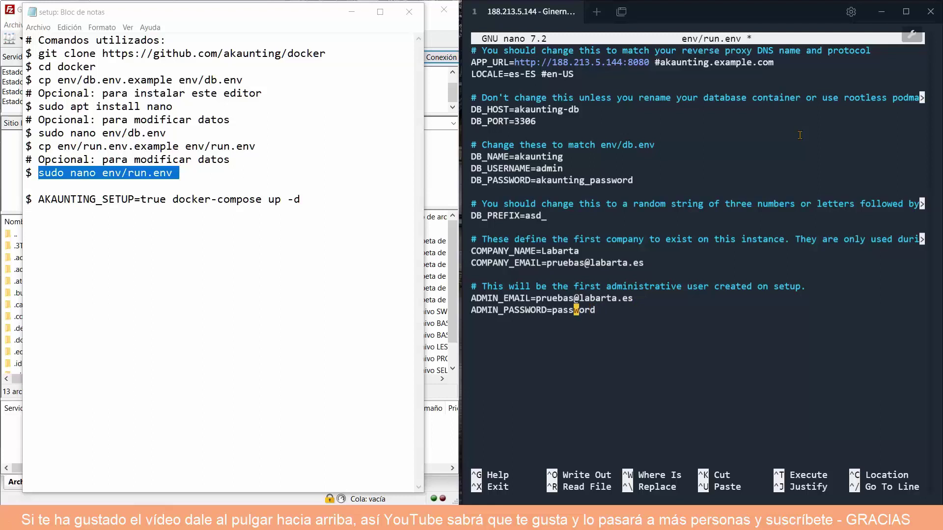
pyautogui.press('Delete')
pyautogui.press('Right')
pyautogui.press('Right')
pyautogui.press('Right')
pyautogui.press('Right')
# Save run.env under its current name and exit nano.
pyautogui.hotkey('ctrl', 'o')
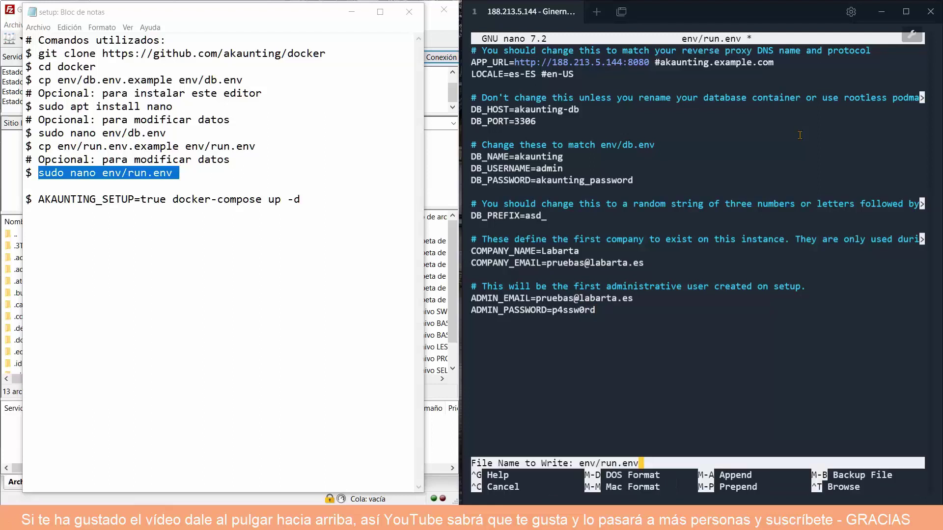
pyautogui.press('Return')
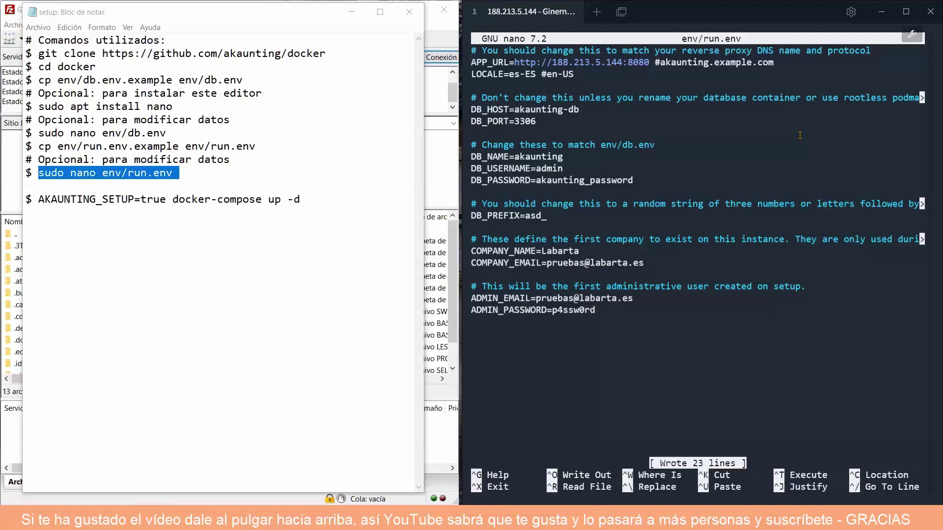
pyautogui.hotkey('ctrl', 'x')
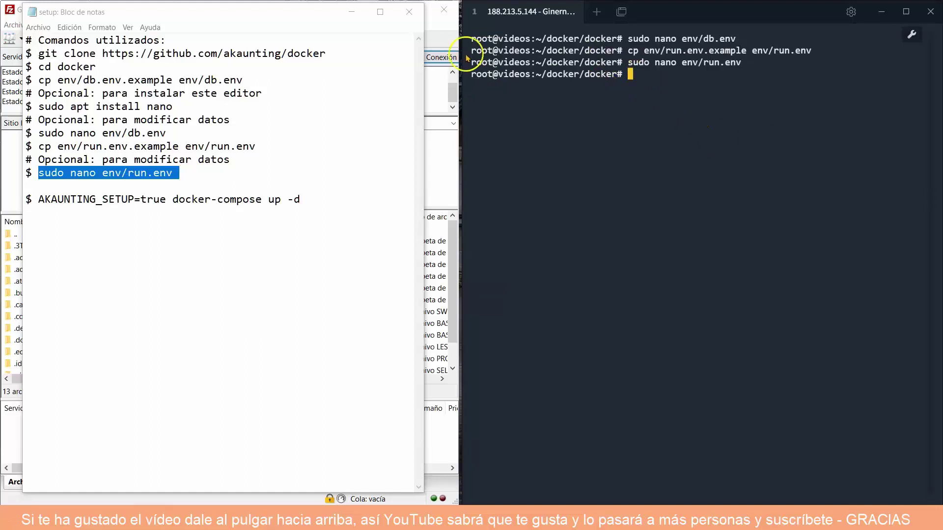
# Browse the server to /root/docker/docker/env in FileZilla and bring up db.env's file actions.
pyautogui.click(437, 25)
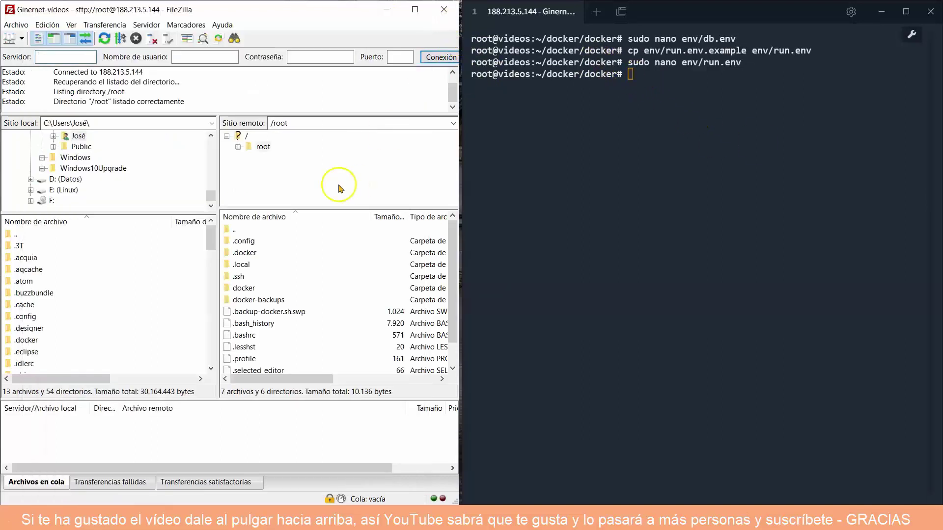
pyautogui.doubleClick(249, 291)
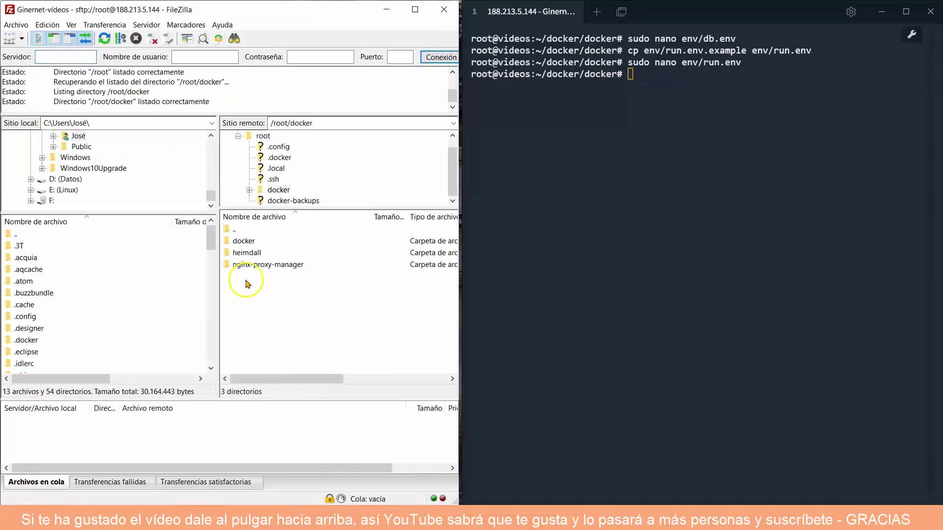
pyautogui.click(247, 242)
pyautogui.click(246, 242)
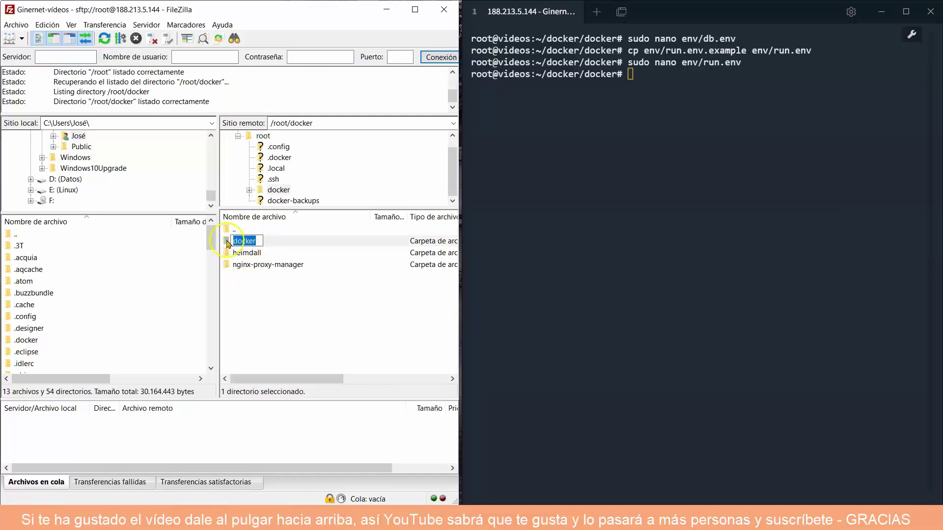
pyautogui.doubleClick(228, 243)
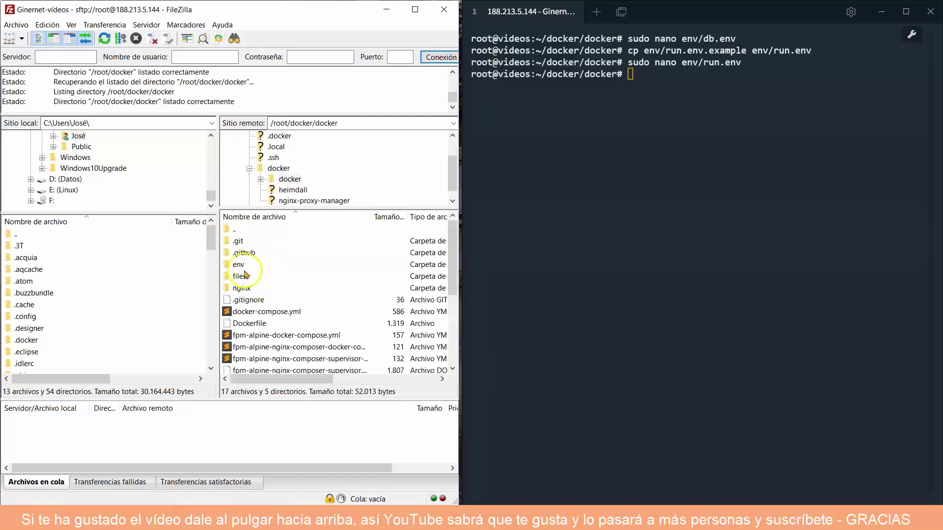
pyautogui.click(227, 266)
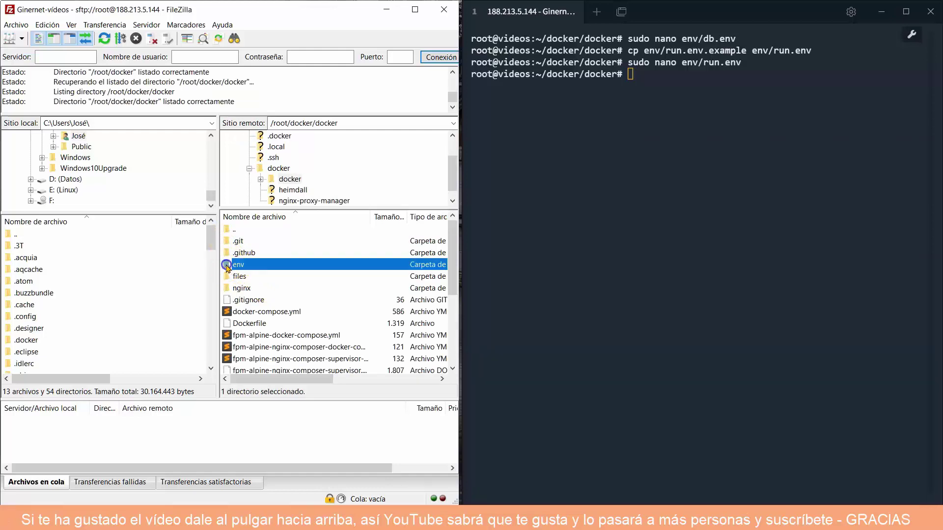
pyautogui.doubleClick(227, 266)
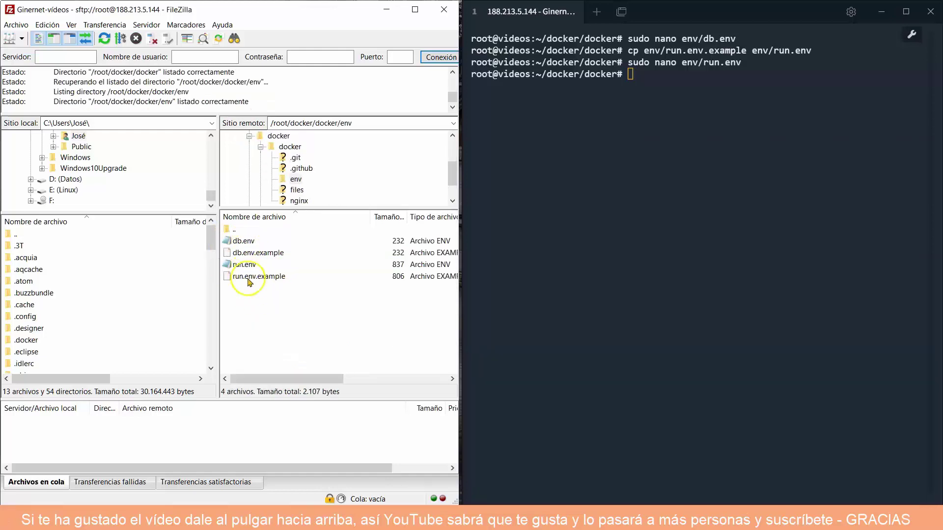
pyautogui.rightClick(248, 241)
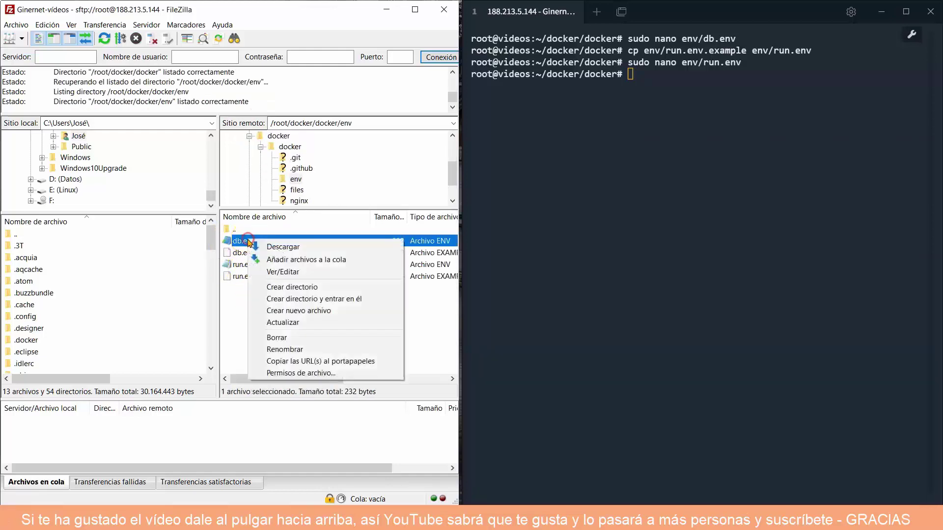
# Review db.env's MySQL settings in Sublime Text, then close it and the editor unchanged.
pyautogui.click(290, 273)
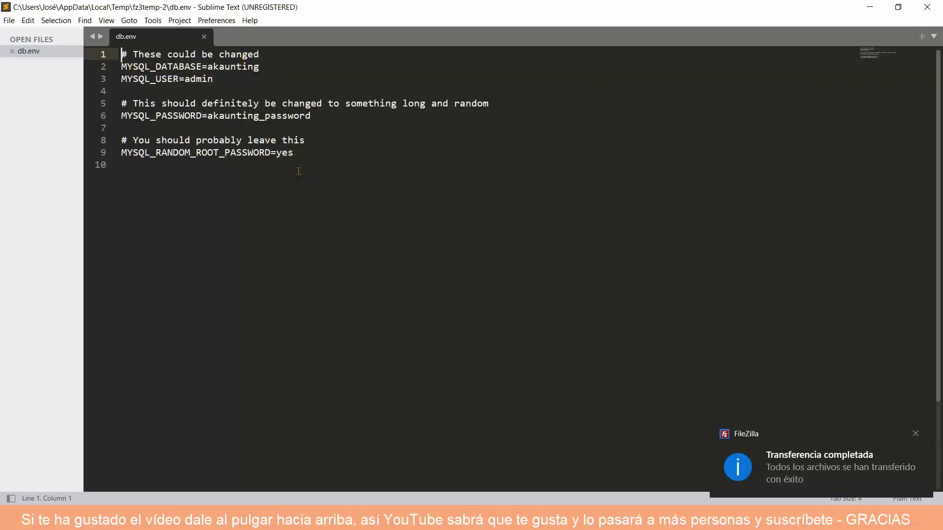
pyautogui.press('Down')
pyautogui.press('Down')
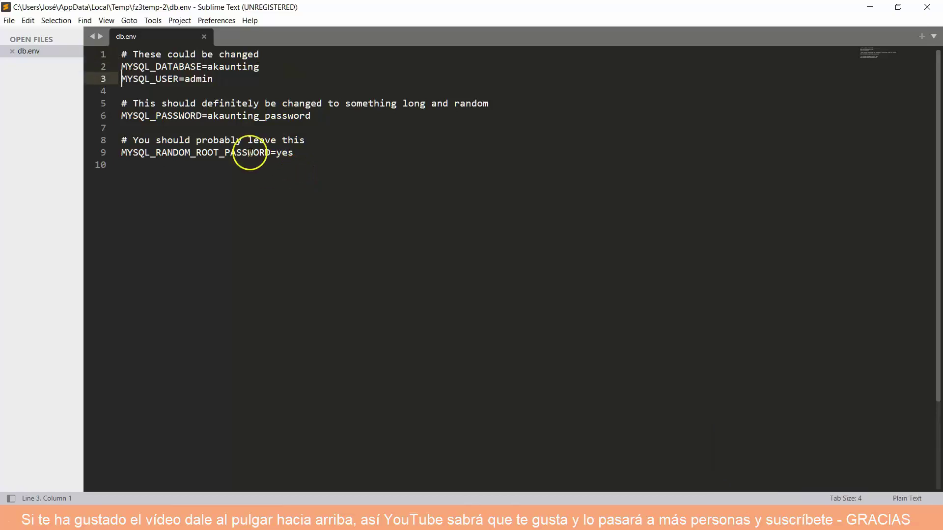
pyautogui.click(203, 37)
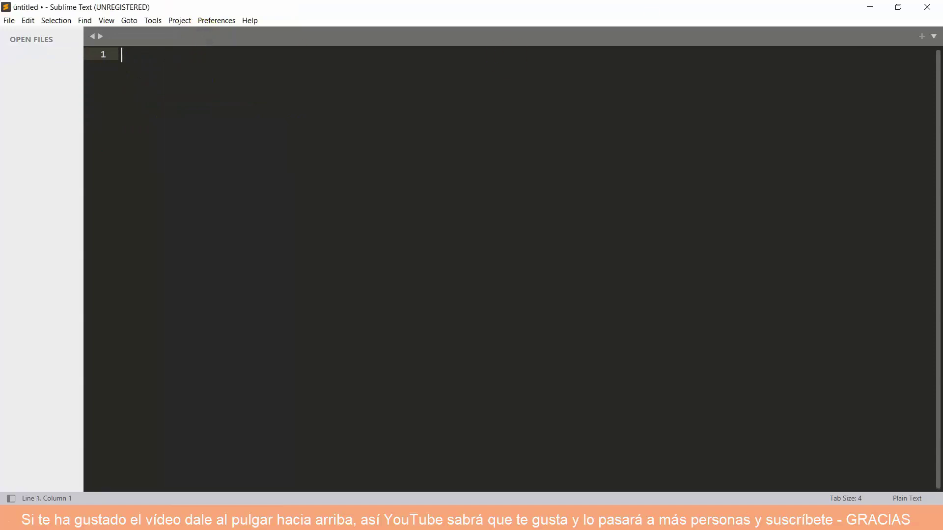
pyautogui.click(927, 7)
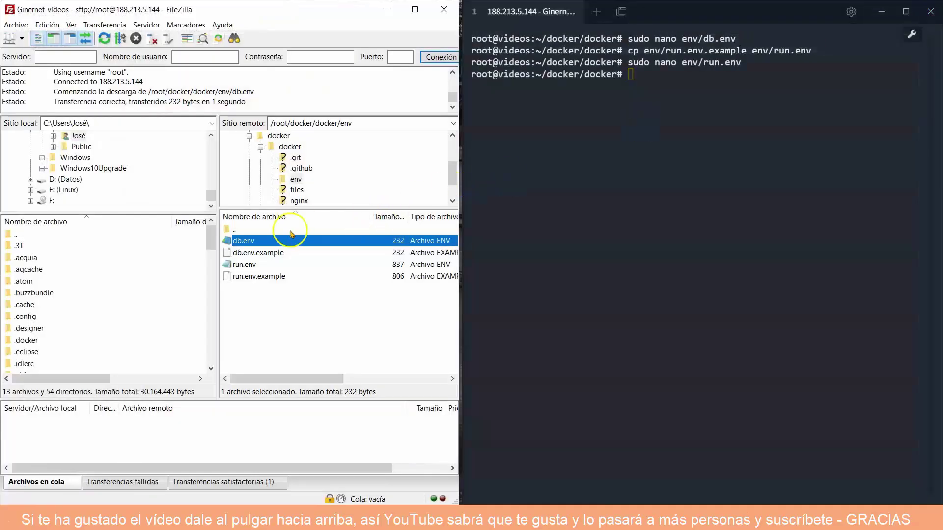
pyautogui.rightClick(243, 264)
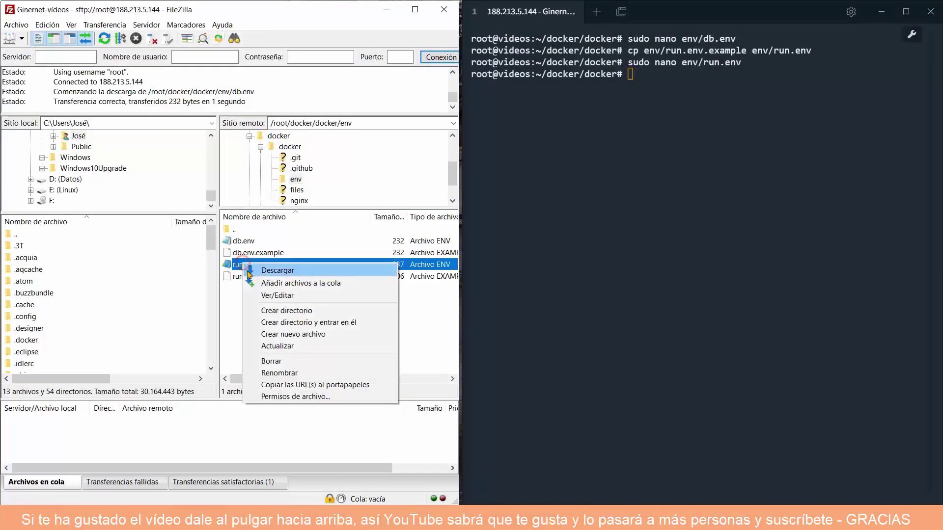
pyautogui.click(276, 295)
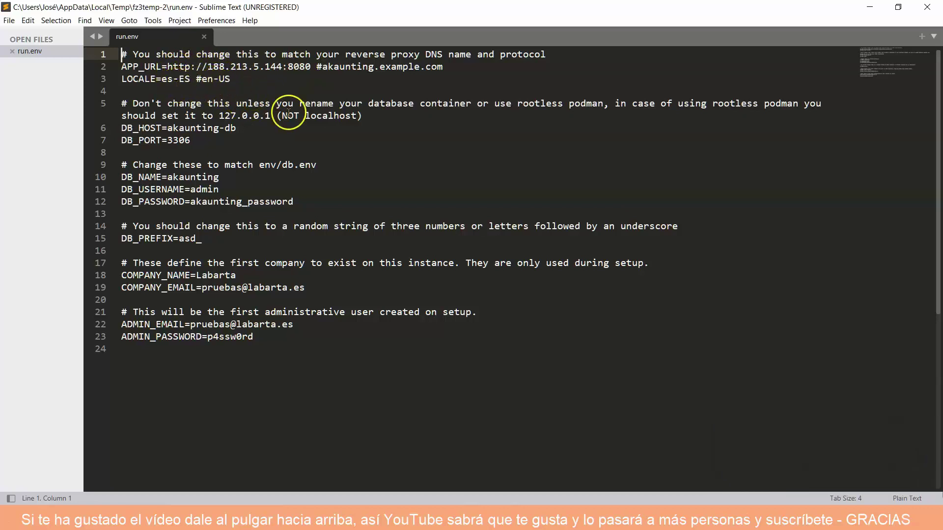
pyautogui.click(323, 67)
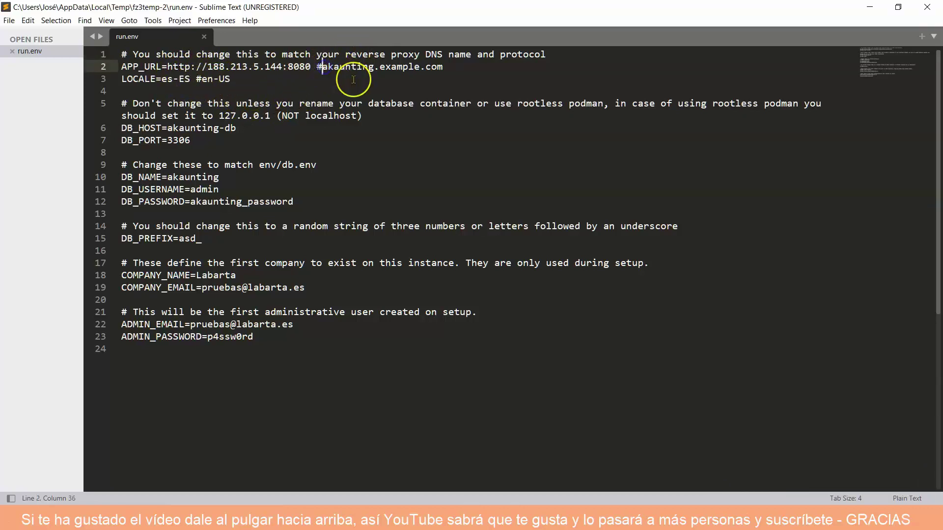
pyautogui.write('https')
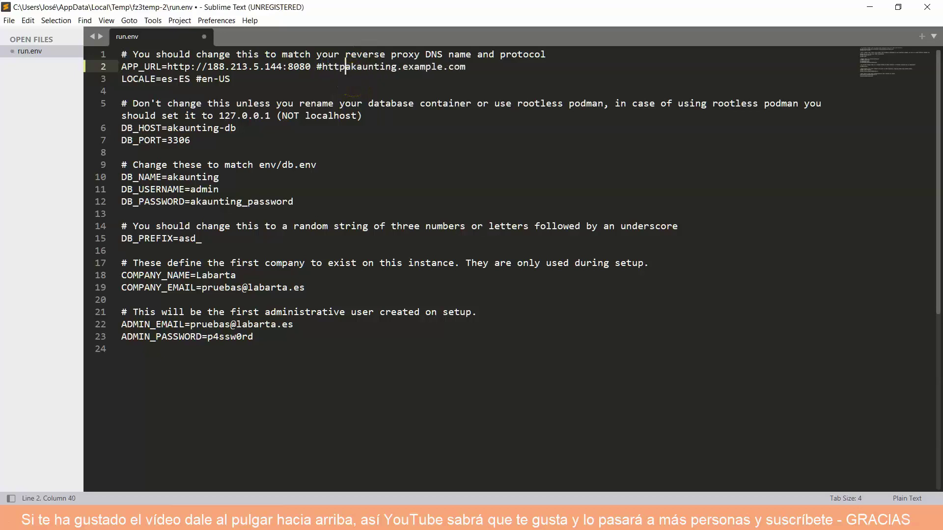
pyautogui.write('://')
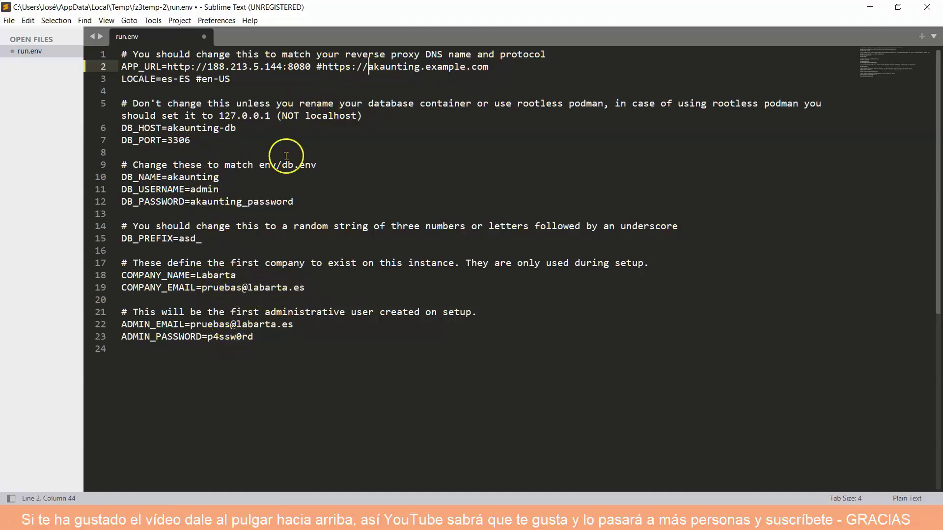
# Save run.env, close Sublime Text and upload the file back to the server.
pyautogui.click(204, 36)
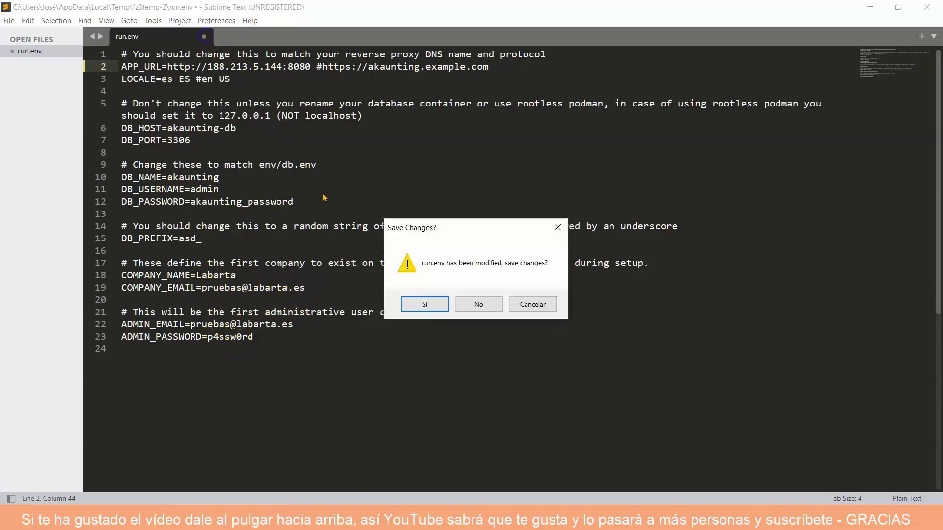
pyautogui.click(423, 305)
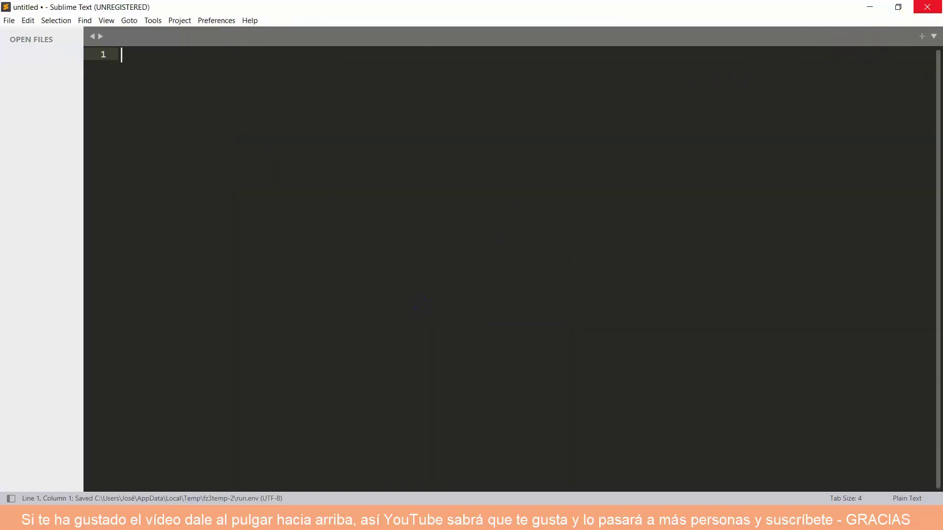
pyautogui.click(927, 7)
pyautogui.click(238, 308)
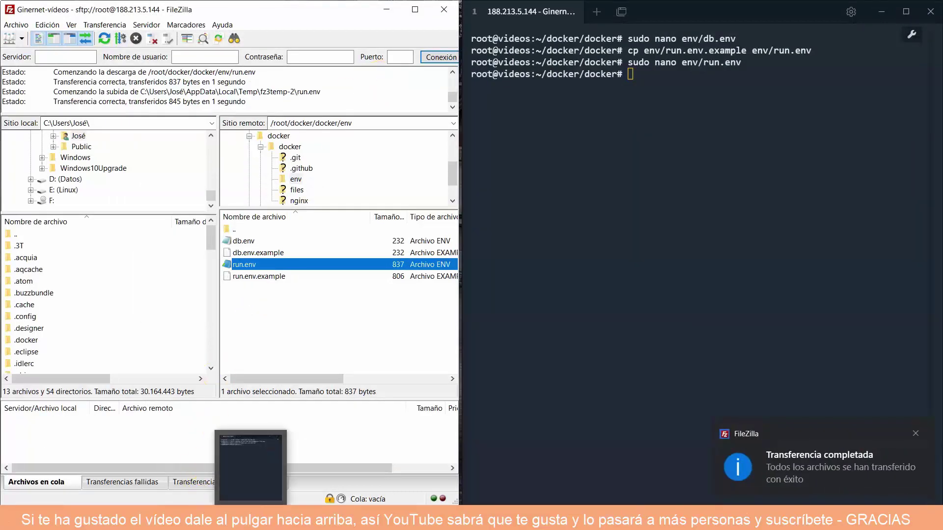
pyautogui.click(121, 467)
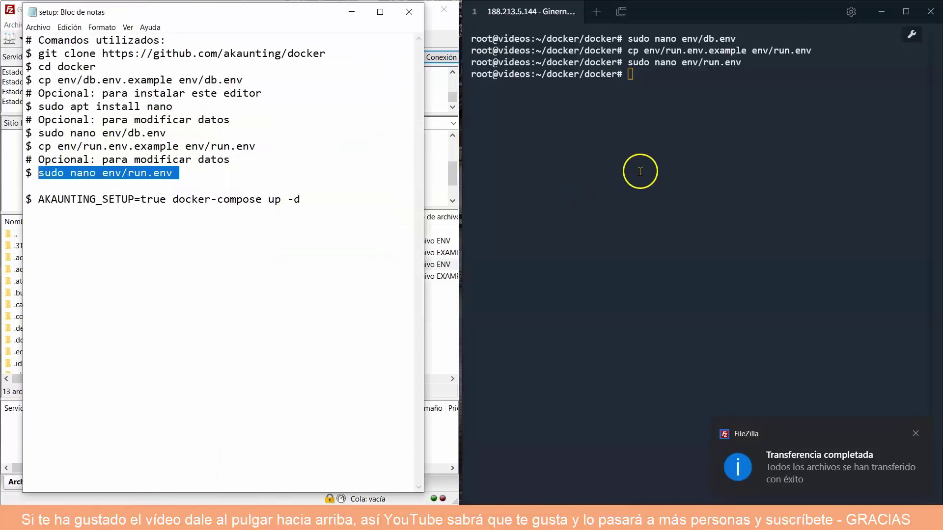
# Copy the docker-compose command from the setup notes and run it in the terminal.
pyautogui.click(216, 225)
pyautogui.click(296, 199)
pyautogui.moveTo(296, 199); pyautogui.dragTo(43, 201)
pyautogui.rightClick(48, 199)
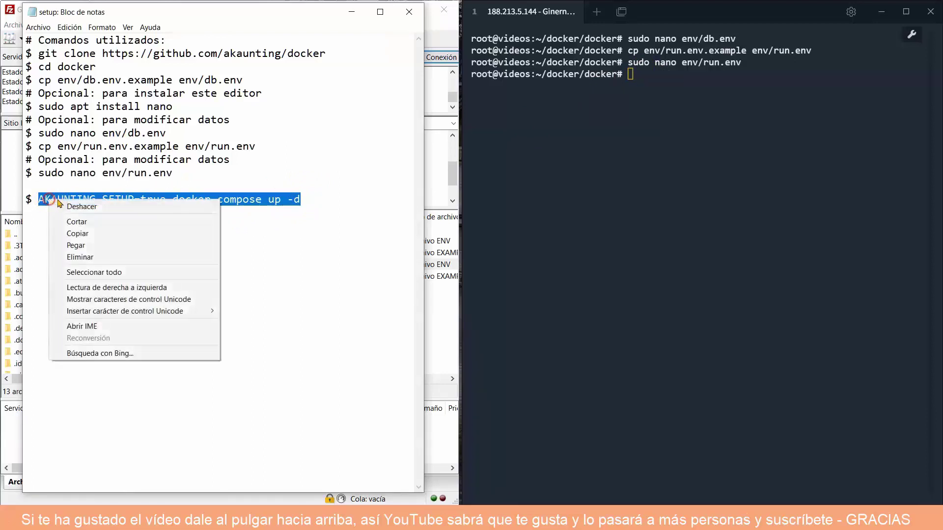
pyautogui.click(87, 233)
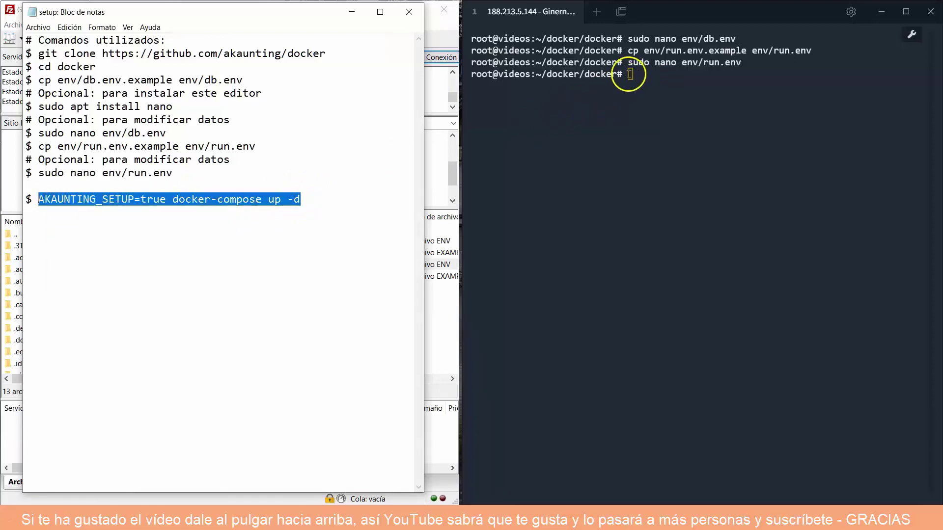
pyautogui.rightClick(638, 75)
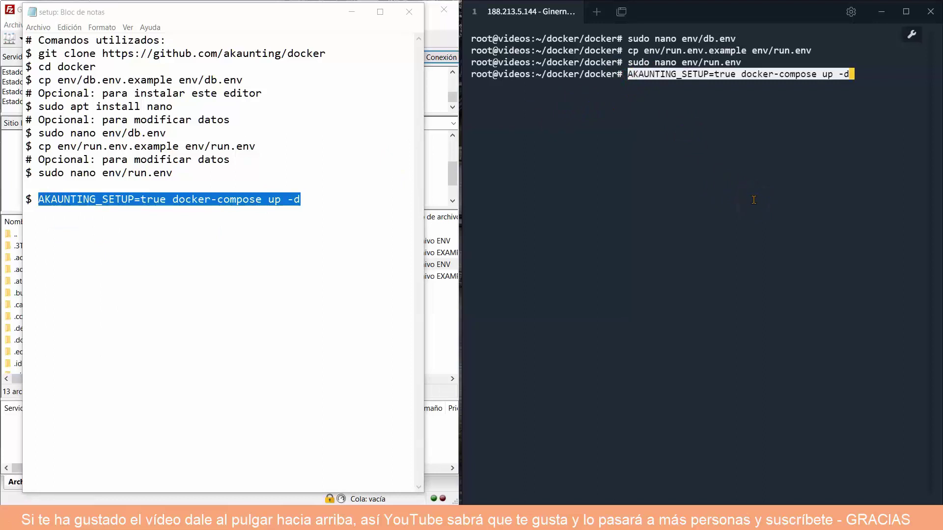
pyautogui.press('Return')
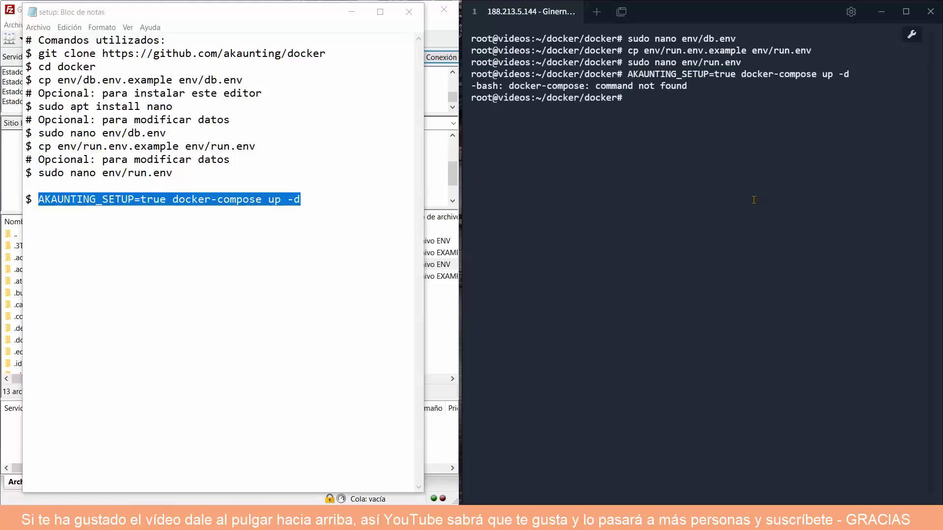
# Rerun it as 'docker compose up -d' to pull and start both containers.
pyautogui.press('Up')
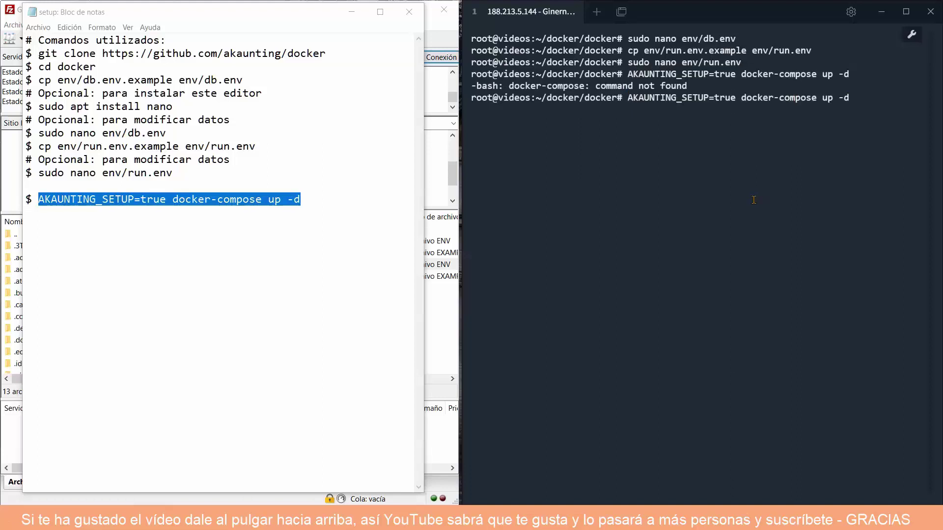
pyautogui.press('Left')
pyautogui.press('Left')
pyautogui.press('Left')
pyautogui.press('Left')
pyautogui.press('Left')
pyautogui.press('Left')
pyautogui.press('Left')
pyautogui.press('Left')
pyautogui.press('Left')
pyautogui.press('Left')
pyautogui.press('Left')
pyautogui.press('Left')
pyautogui.press('Left')
pyautogui.press('BackSpace')
pyautogui.press('Return')
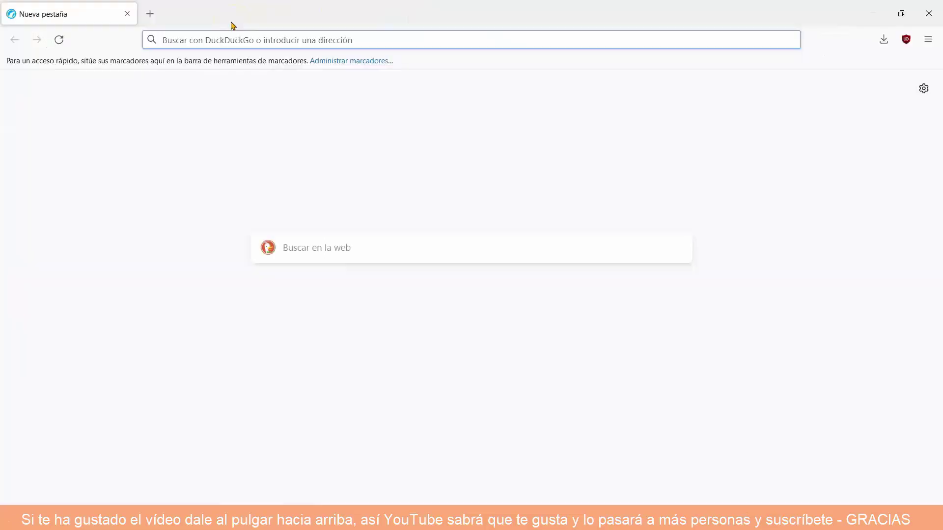
# Load 188.213.5.144:8080 over plain HTTP and sign in with the admin e-mail and password.
pyautogui.write('188.')
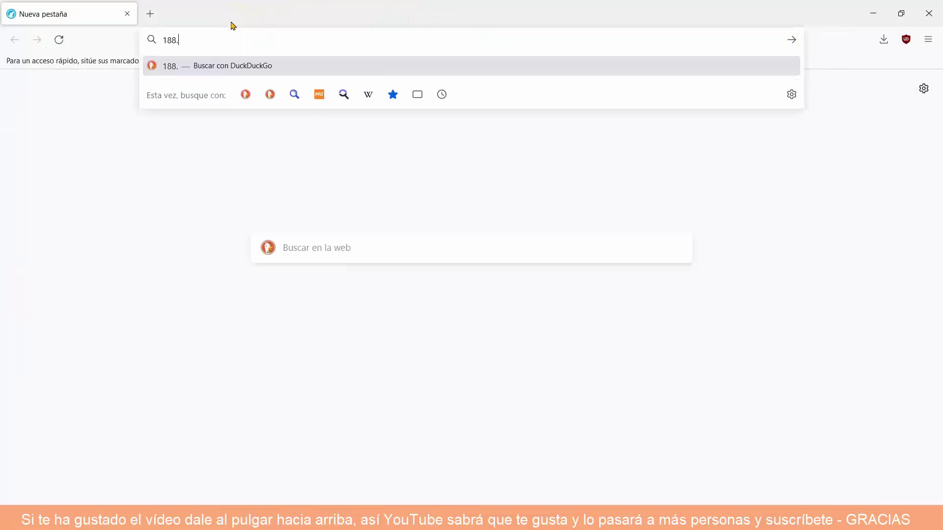
pyautogui.write('213.5.1')
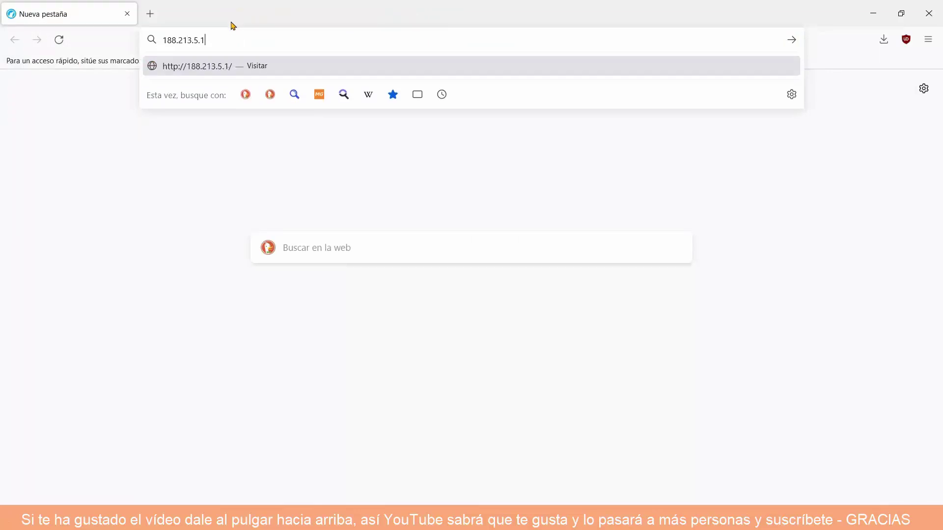
pyautogui.write('44:8080')
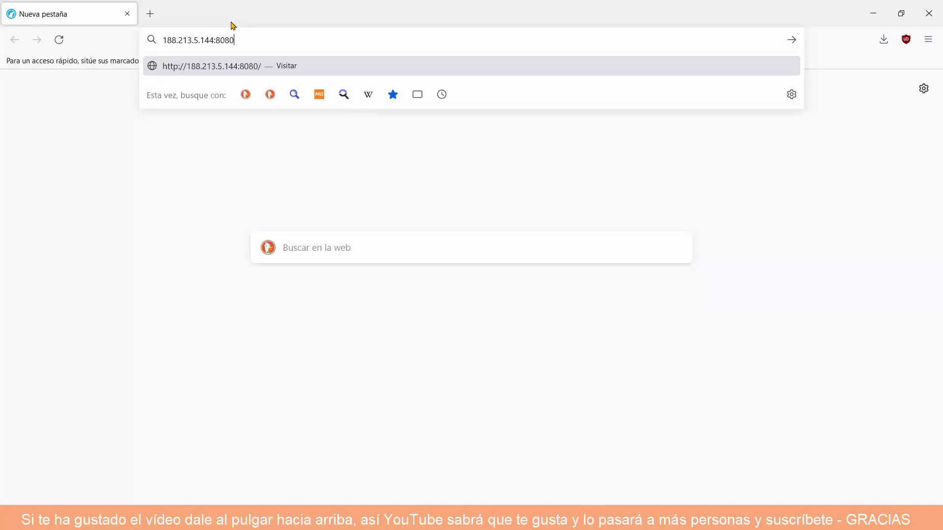
pyautogui.press('Return')
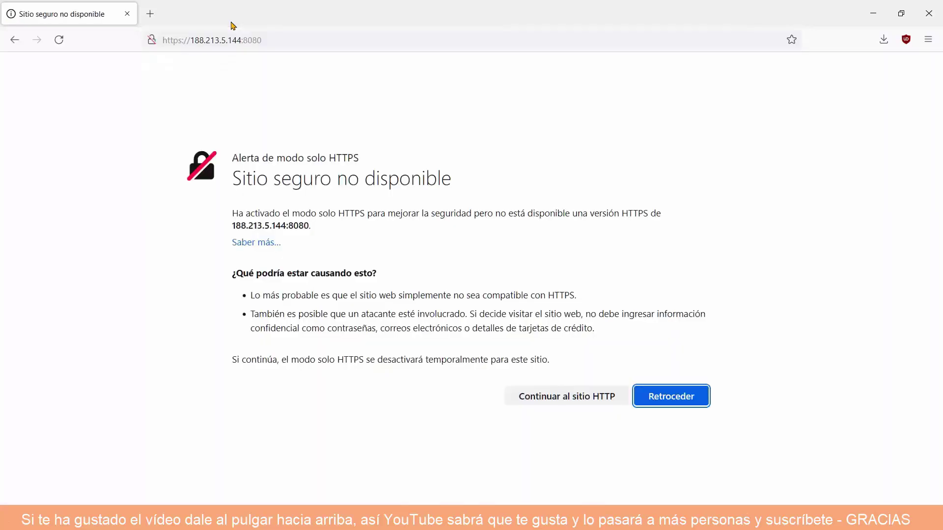
pyautogui.click(584, 393)
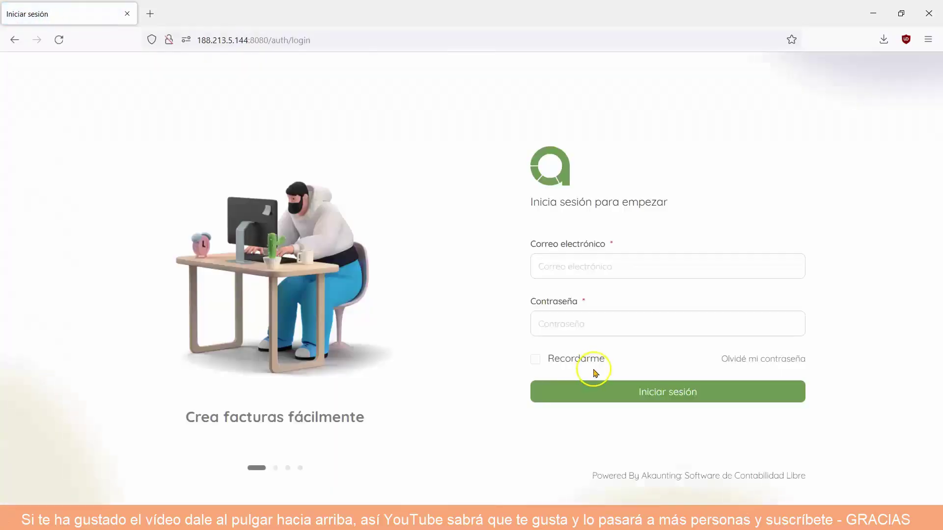
pyautogui.click(555, 265)
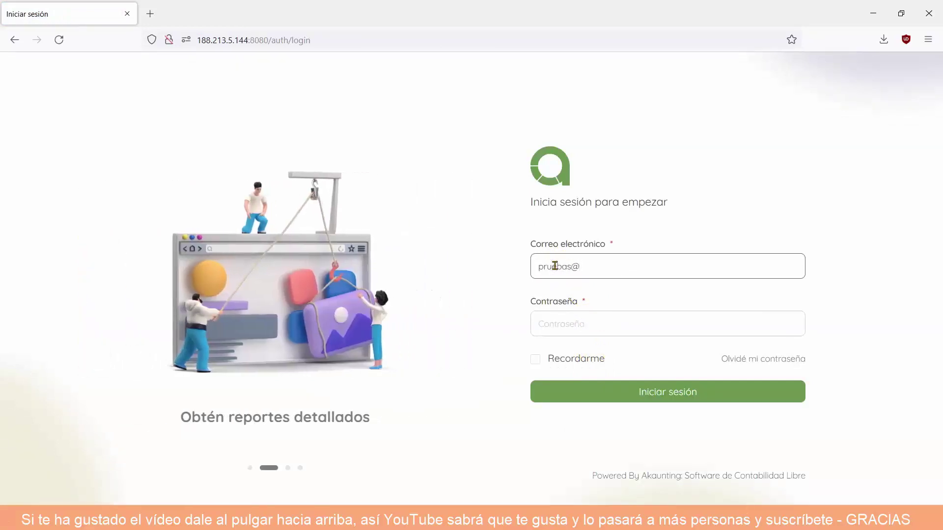
pyautogui.click(546, 325)
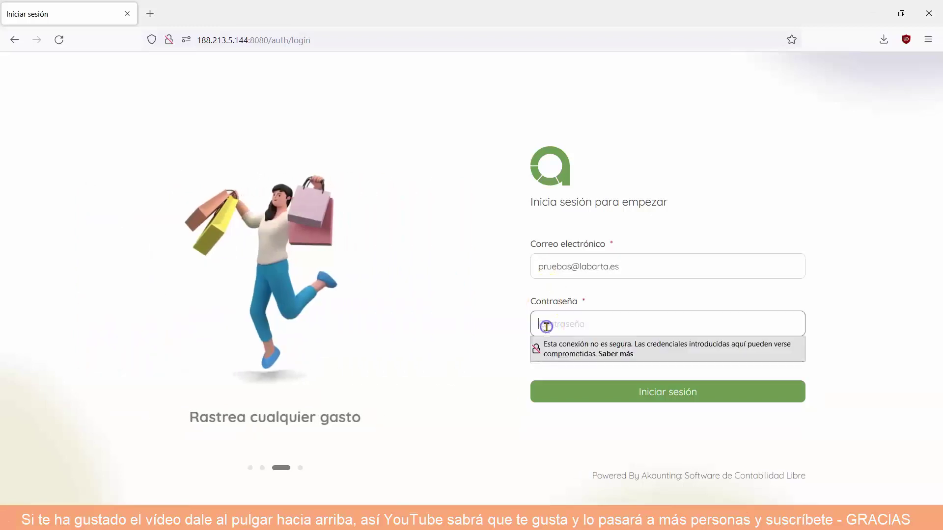
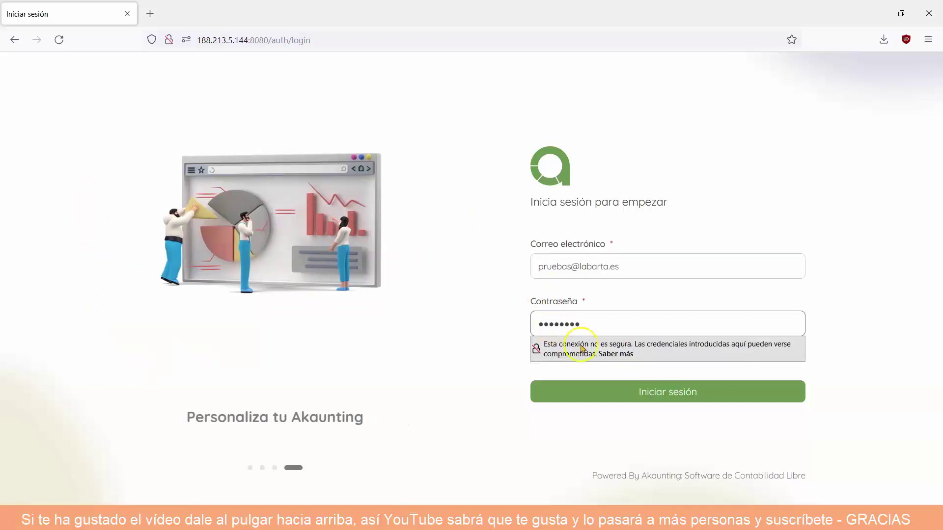
pyautogui.click(664, 397)
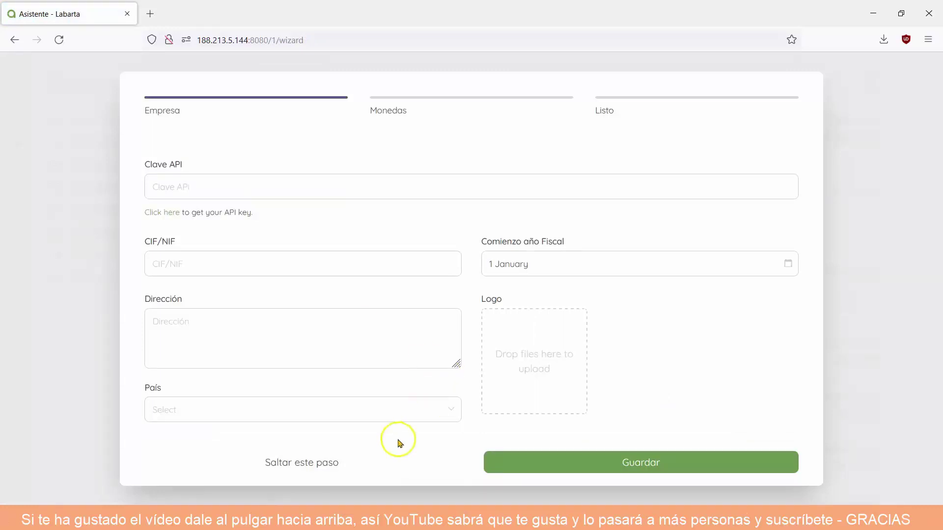
# Skip company details and change Dólar EEUU to code EUR named EURO, kept as default.
pyautogui.click(318, 464)
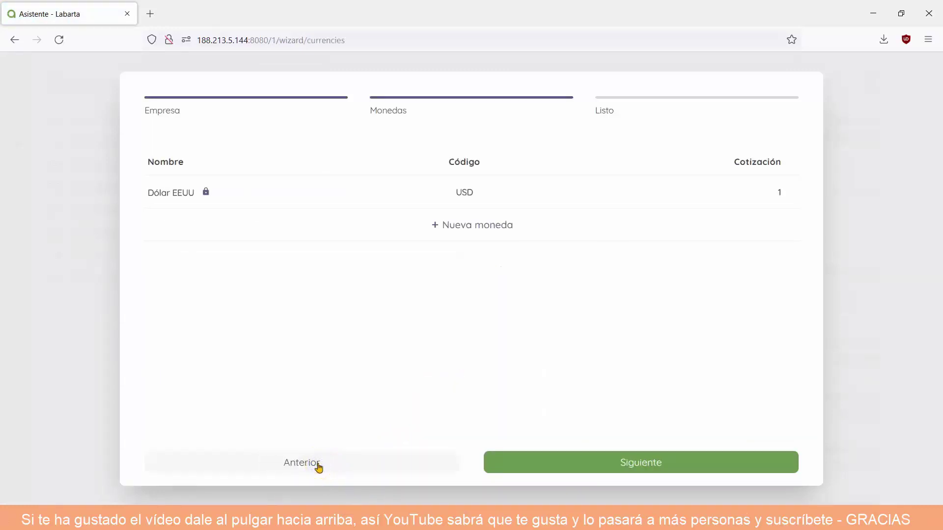
pyautogui.moveTo(463, 194)
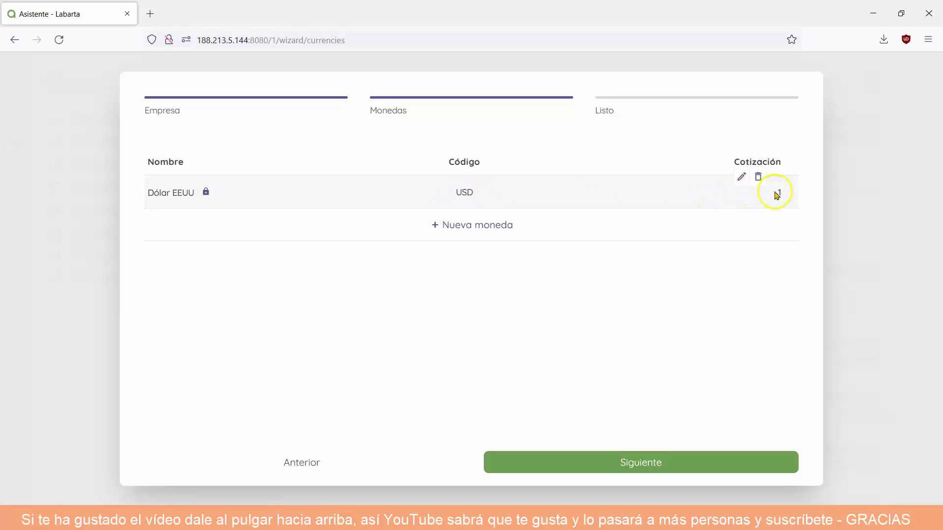
pyautogui.click(741, 177)
pyautogui.click(423, 216)
pyautogui.scroll(-5, 411, 317)
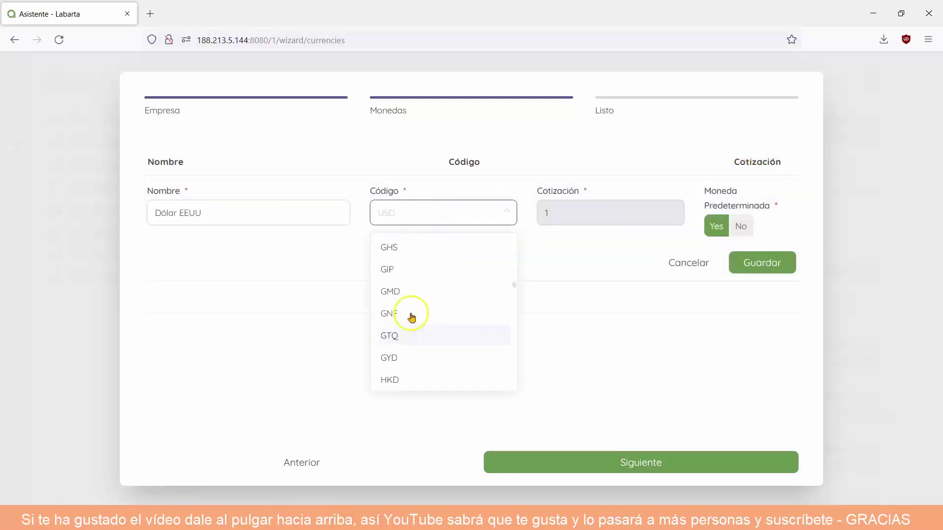
pyautogui.moveTo(512, 284)
pyautogui.mouseDown()
pyautogui.moveTo(510, 265)
pyautogui.moveTo(511, 277)
pyautogui.mouseUp()
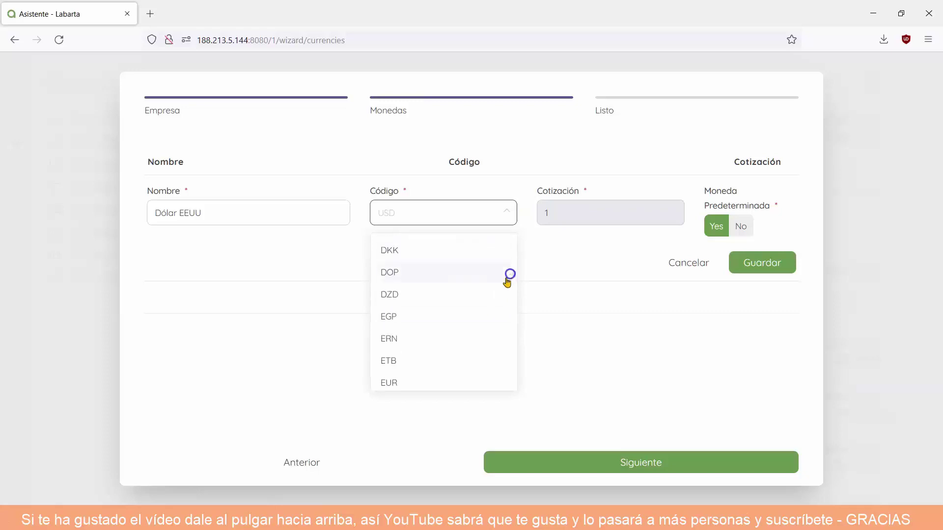
pyautogui.click(411, 382)
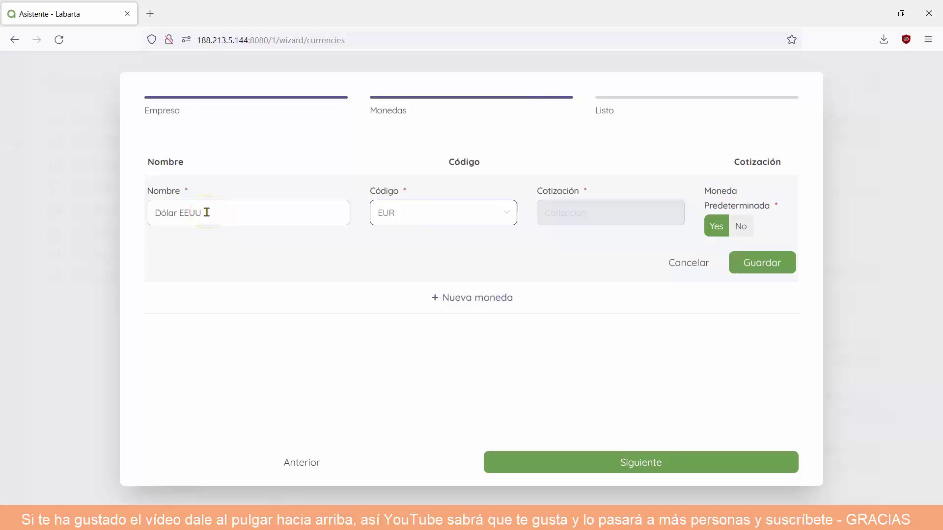
pyautogui.click(155, 213)
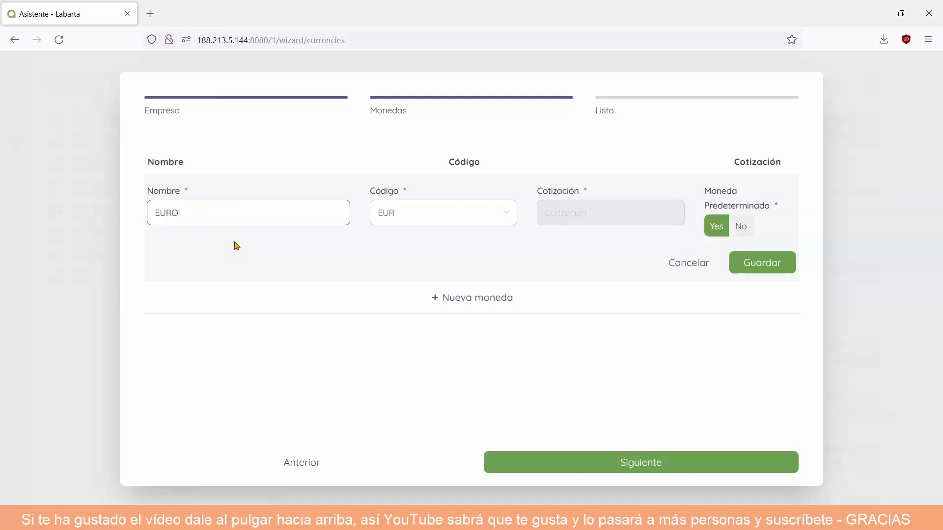
pyautogui.click(718, 228)
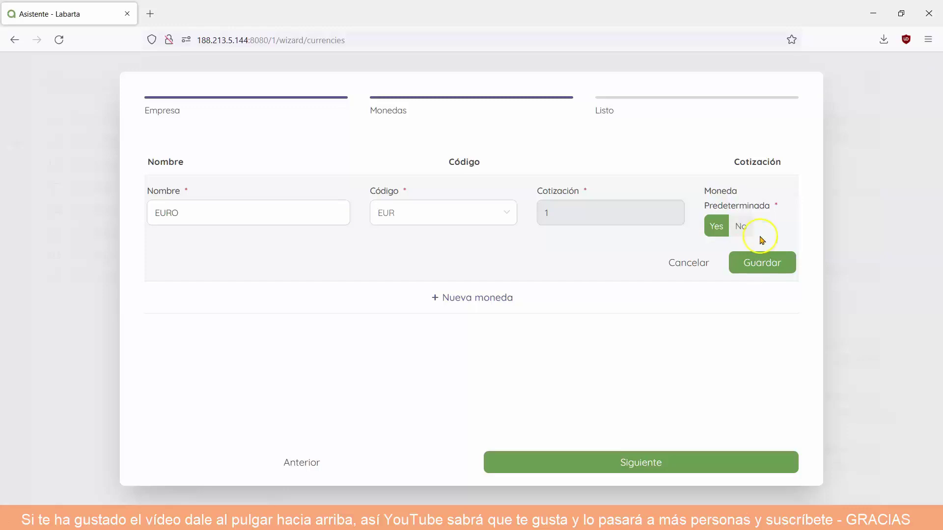
# Continue past the currency step and skip recommended apps to finish the wizard.
pyautogui.click(659, 467)
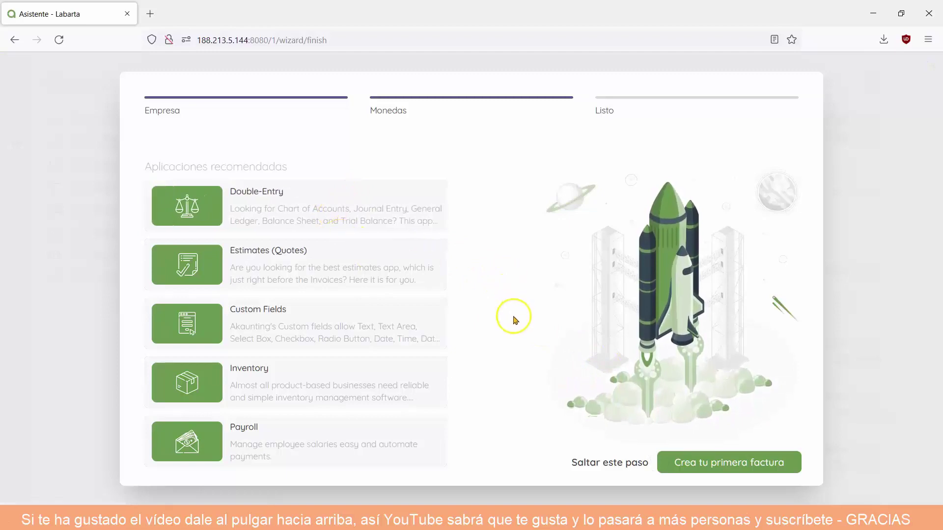
pyautogui.click(609, 470)
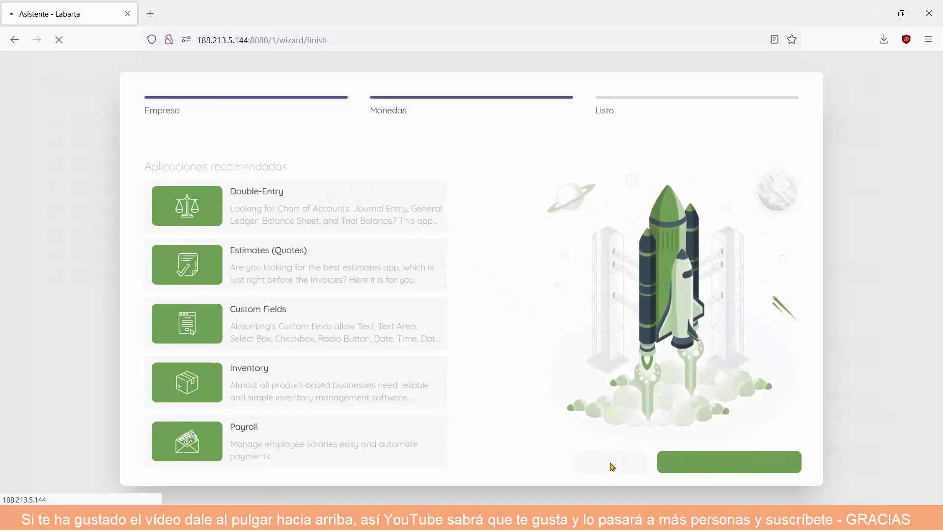
pyautogui.click(595, 465)
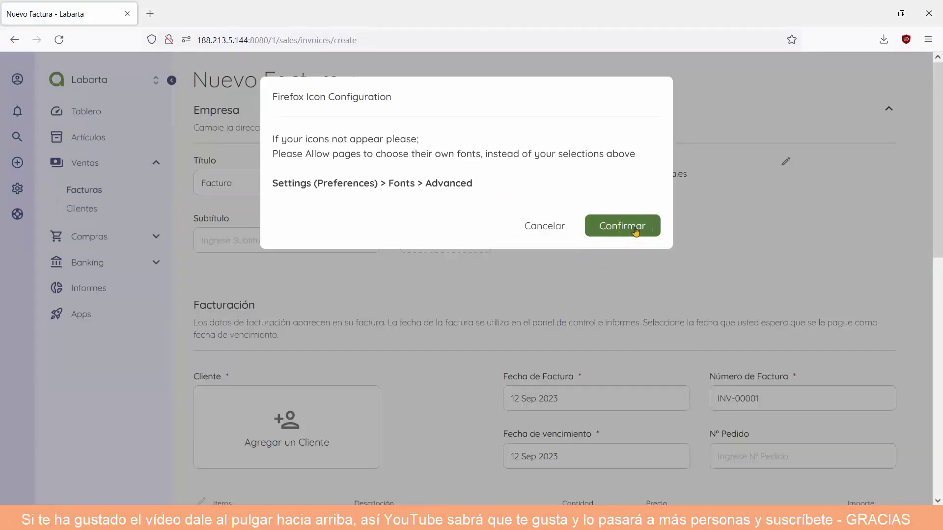
# Confirm the Firefox icon configuration notice over the new invoice page.
pyautogui.click(636, 229)
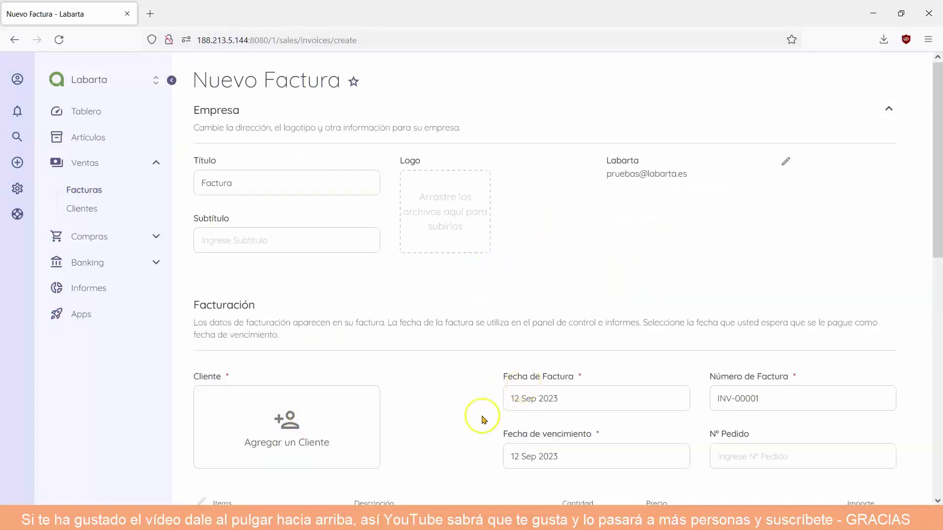
# Open the Artículos items page, then expand and collapse the Ventas, Compras and Banking sections.
pyautogui.click(91, 114)
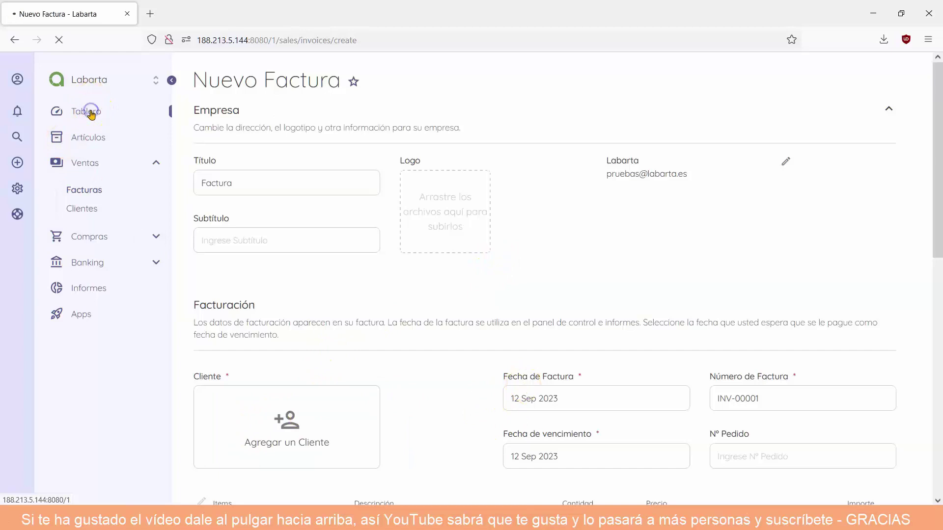
pyautogui.click(91, 141)
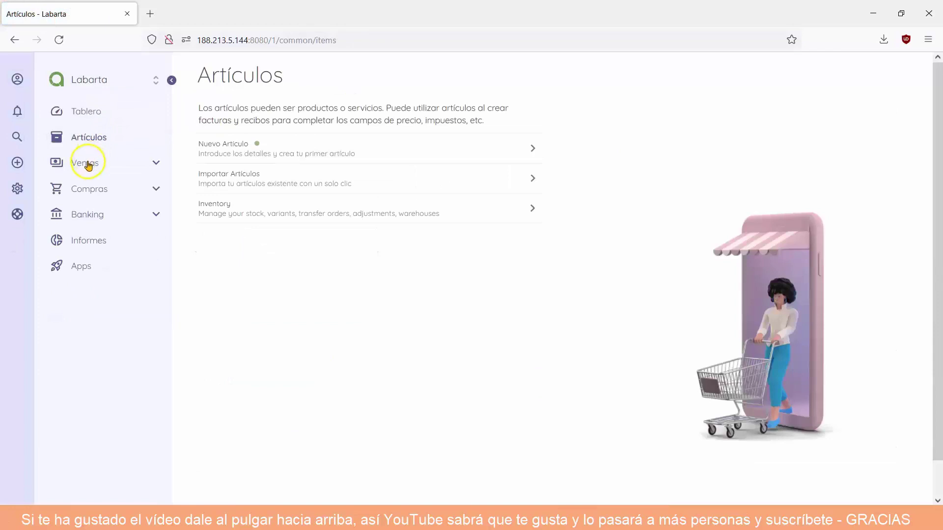
pyautogui.click(157, 162)
pyautogui.click(156, 163)
pyautogui.click(158, 188)
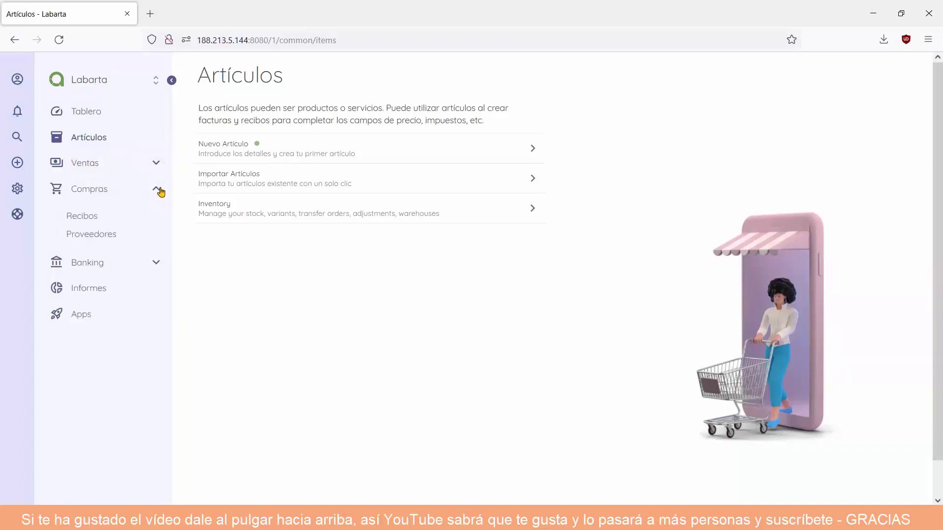
pyautogui.click(158, 189)
pyautogui.click(159, 215)
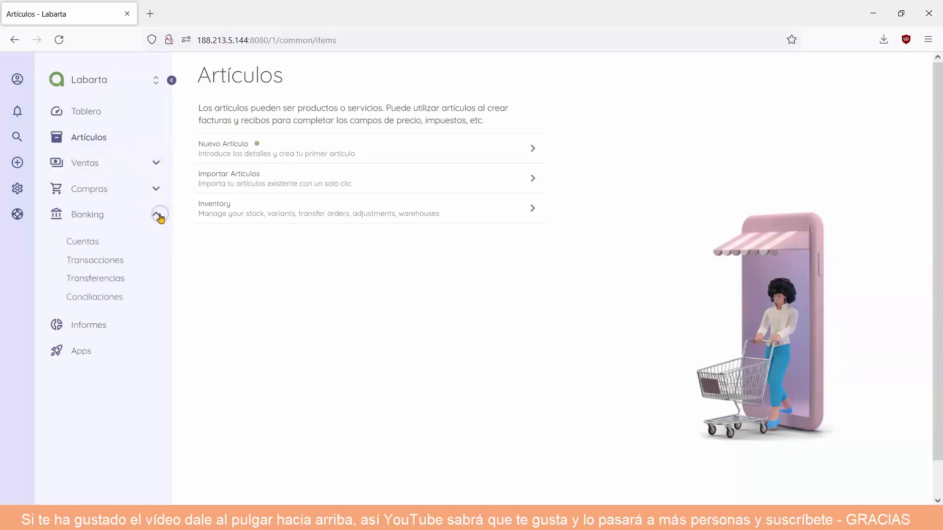
pyautogui.click(159, 216)
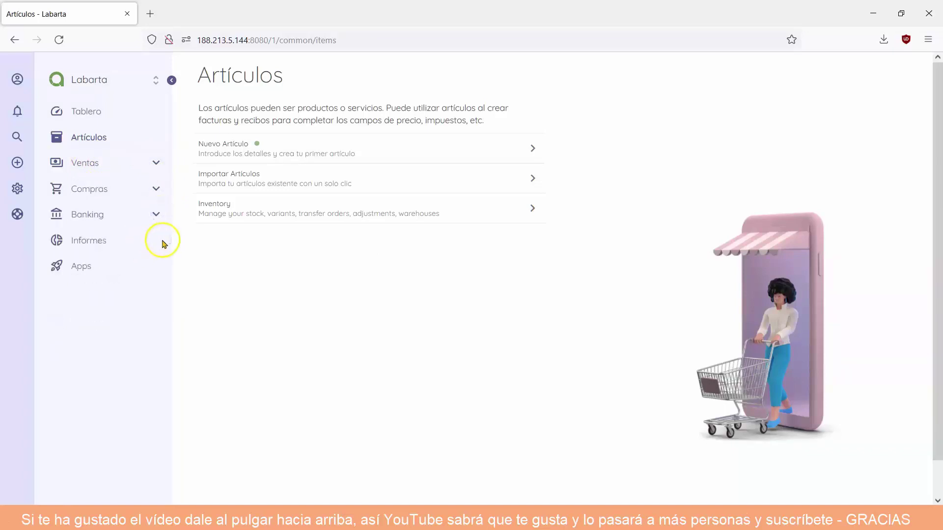
# Visit the Apps section, then open the Informes reports overview.
pyautogui.click(82, 267)
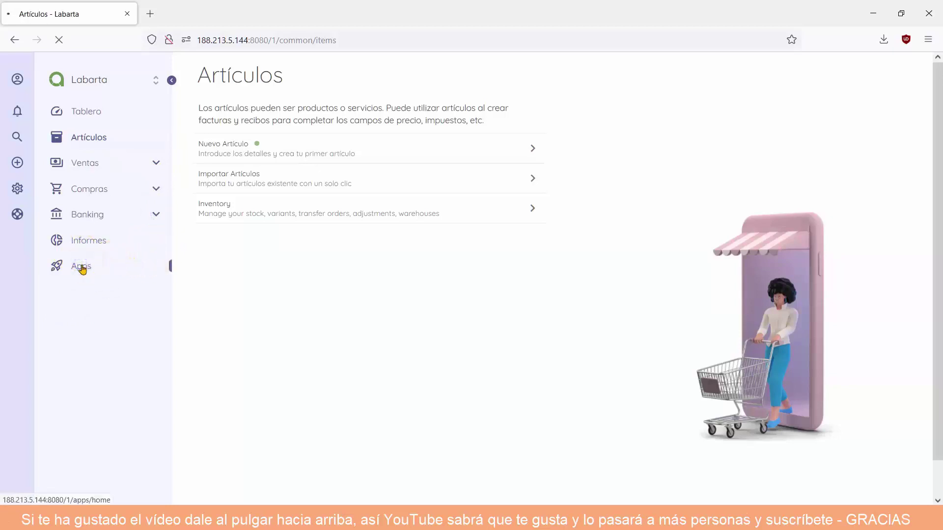
pyautogui.click(58, 250)
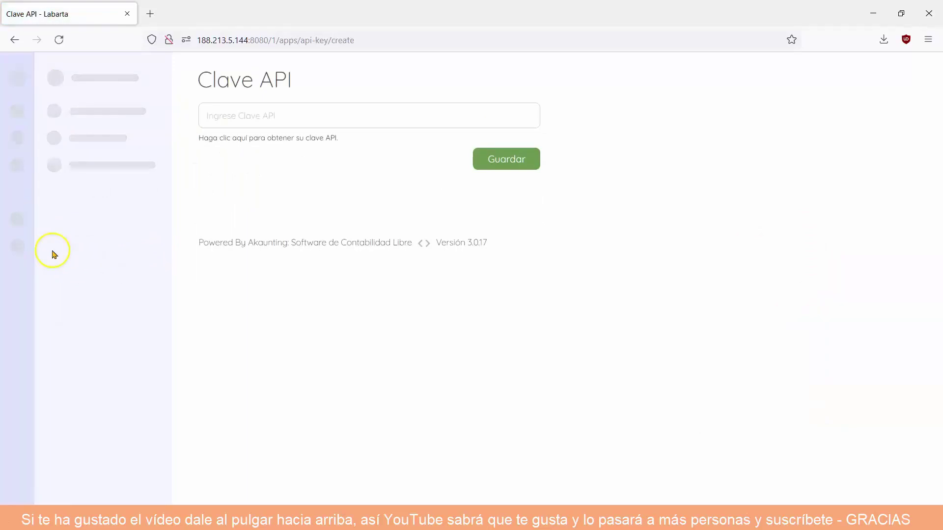
pyautogui.click(90, 243)
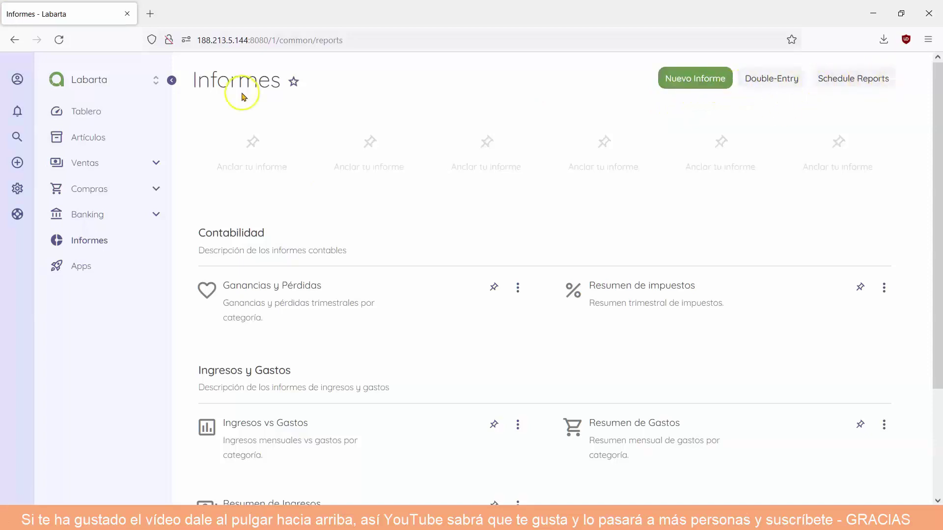
# From the user account panel, view the profile editor and the Usuarios list.
pyautogui.click(18, 81)
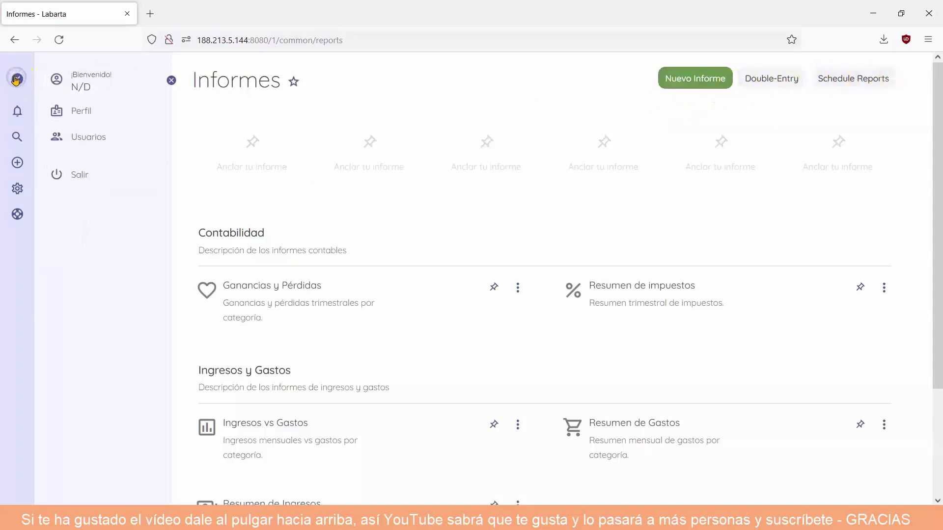
pyautogui.click(83, 114)
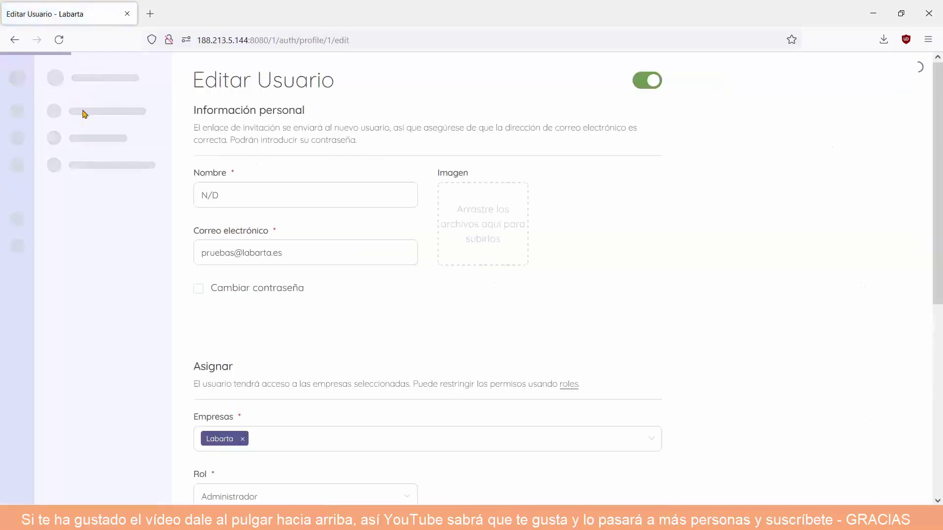
pyautogui.click(84, 138)
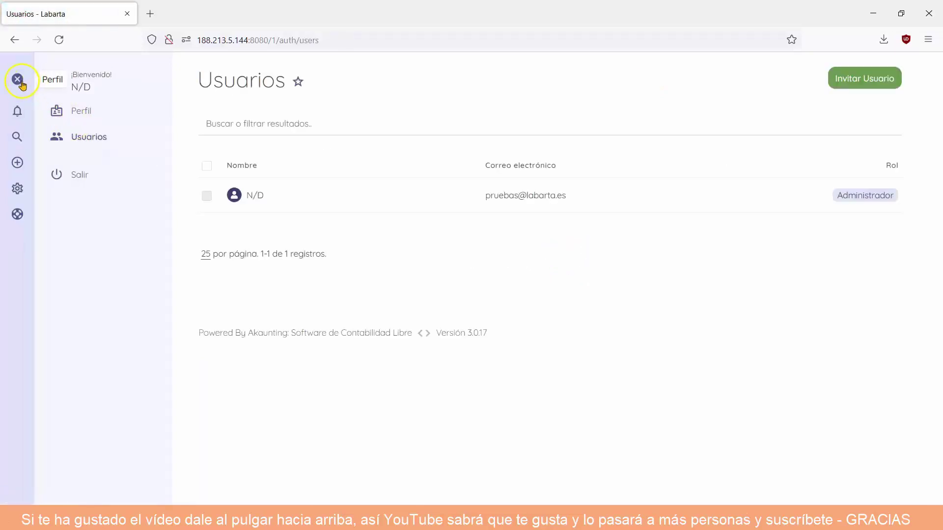
# Close the profile options and expand the Ajustes settings sections in the sidebar.
pyautogui.click(17, 79)
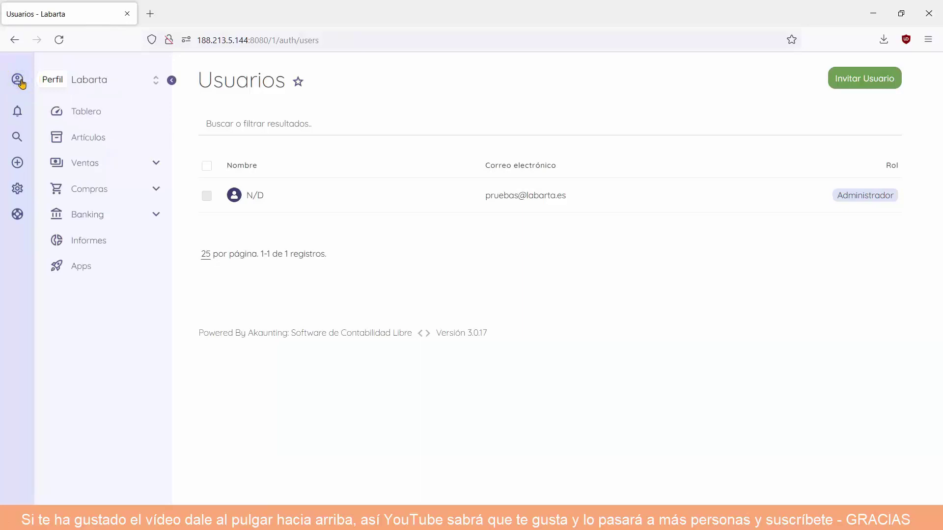
pyautogui.click(24, 111)
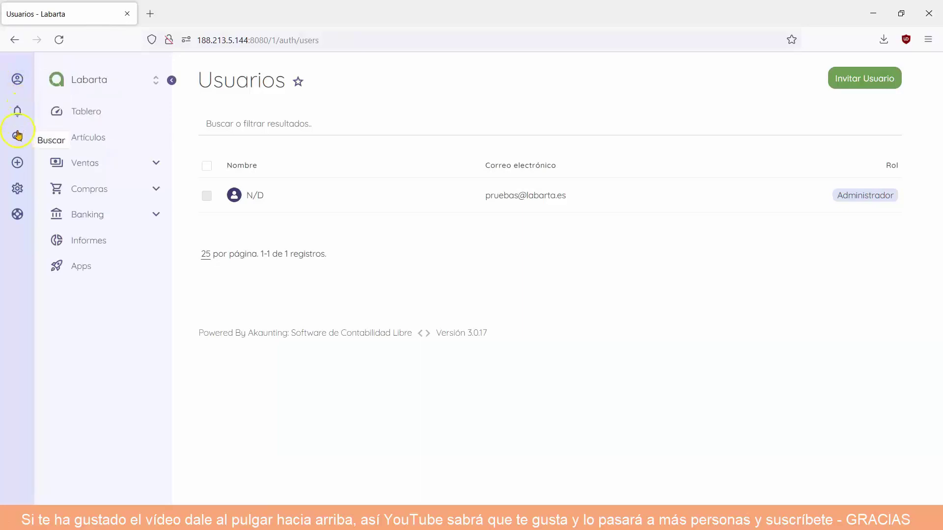
pyautogui.click(16, 190)
pyautogui.click(9, 190)
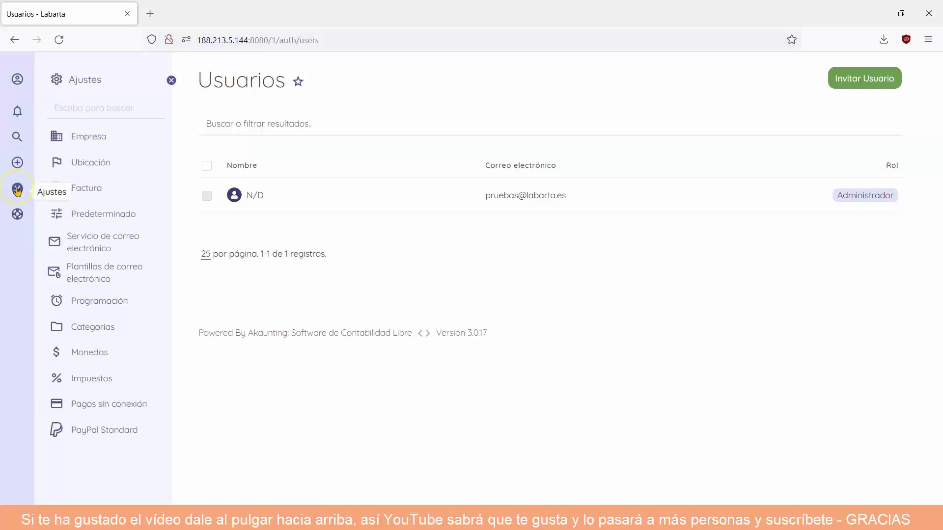
# Review the Empresa and Ubicación settings, then sign out with Salir from the Perfil menu.
pyautogui.click(97, 138)
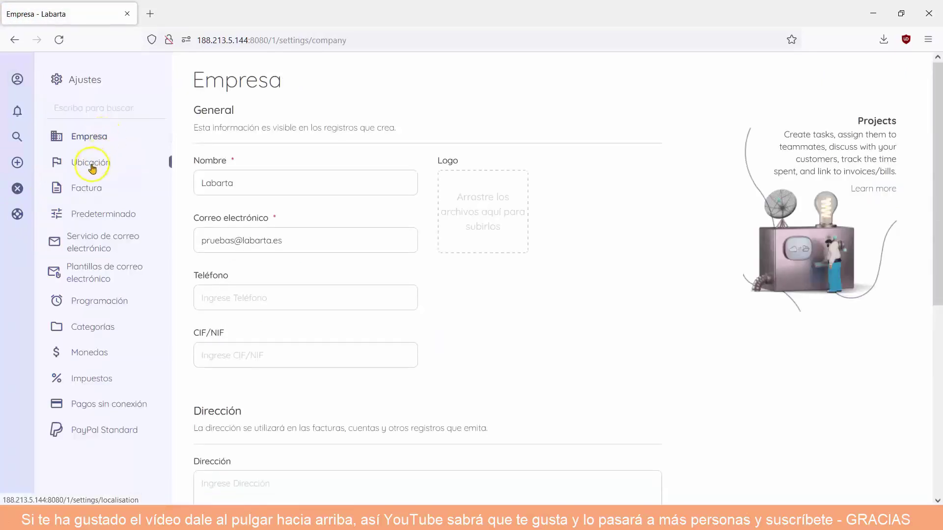
pyautogui.click(92, 168)
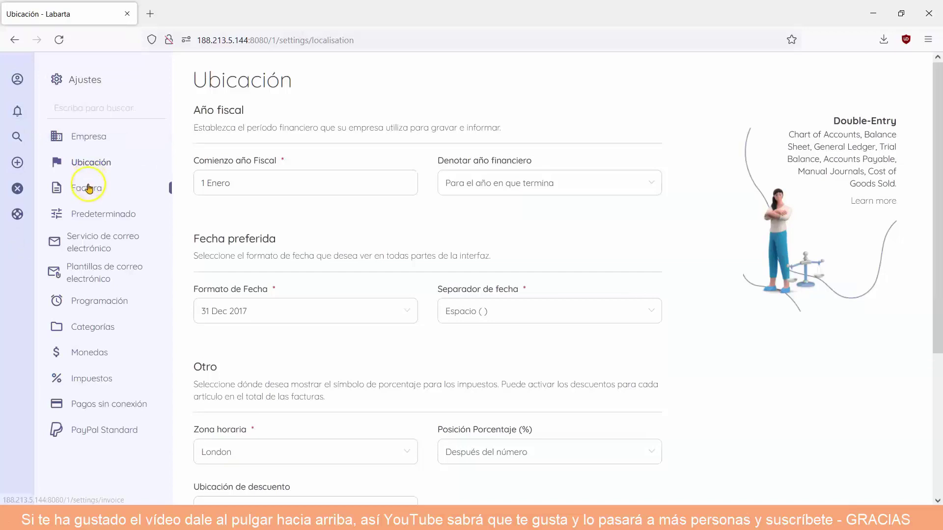
pyautogui.click(105, 214)
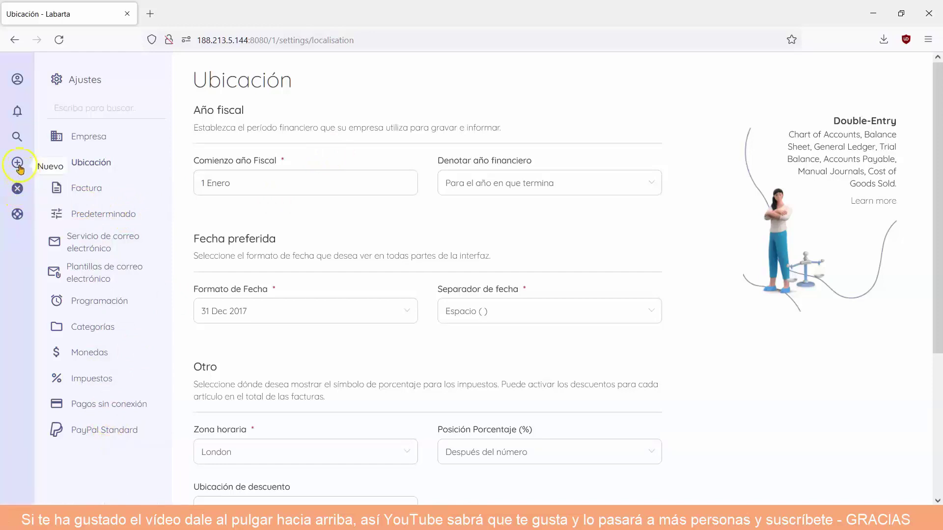
pyautogui.click(15, 80)
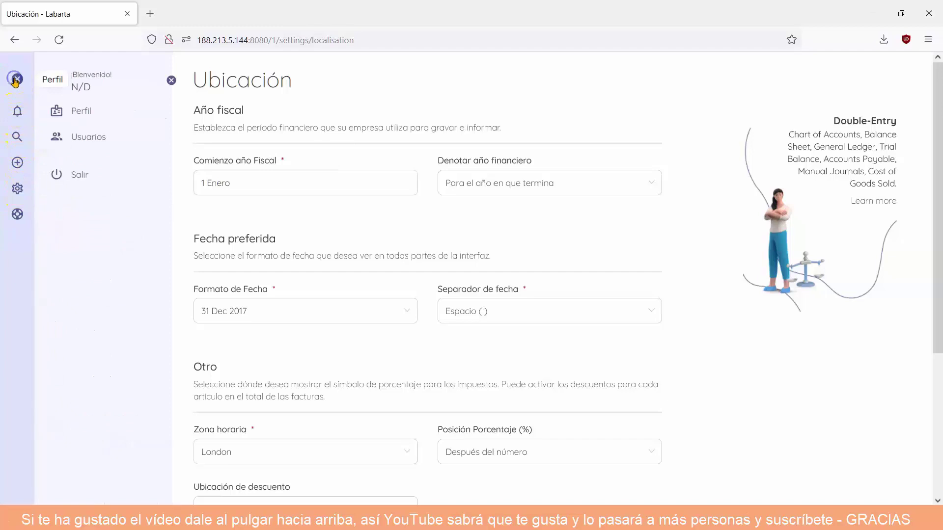
pyautogui.click(78, 178)
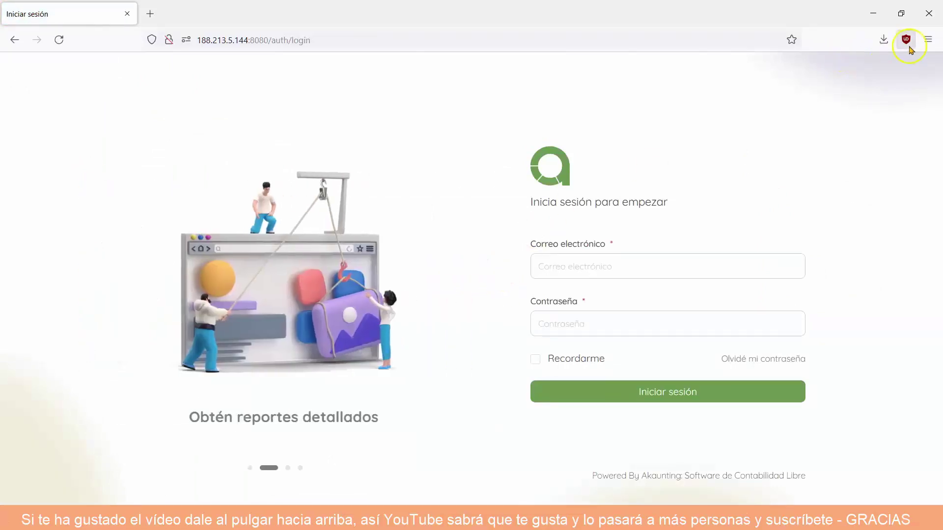
# Scroll down through the Akaunting YouTube channel's full VÍDEOS list.
pyautogui.click(928, 39)
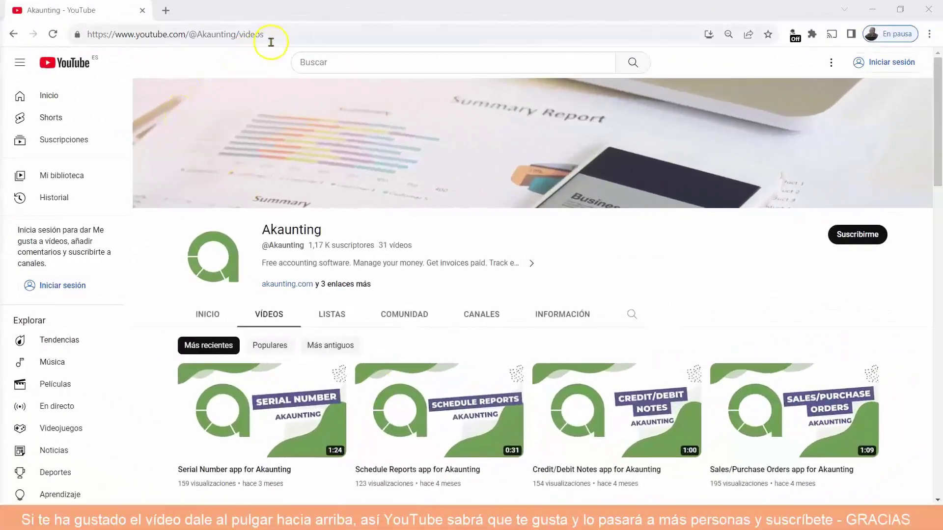
pyautogui.moveTo(268, 34); pyautogui.dragTo(93, 39)
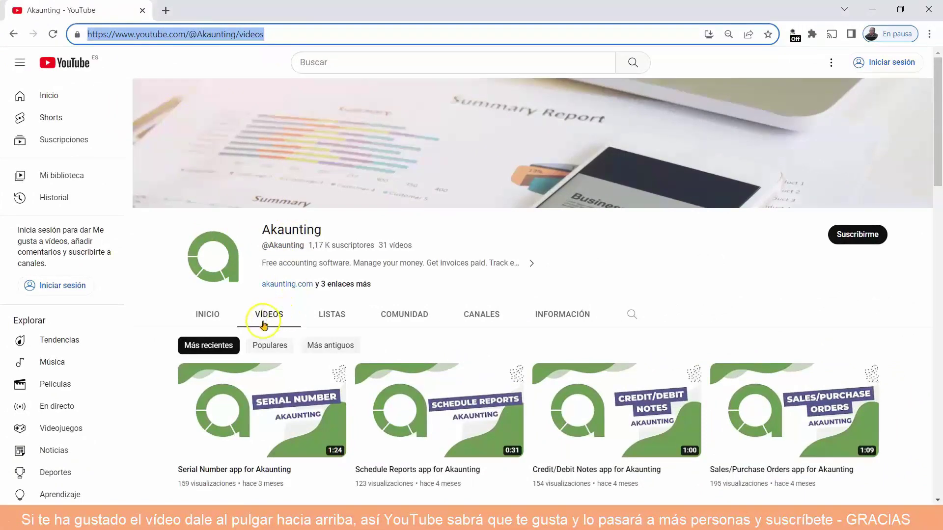
pyautogui.moveTo(221, 376)
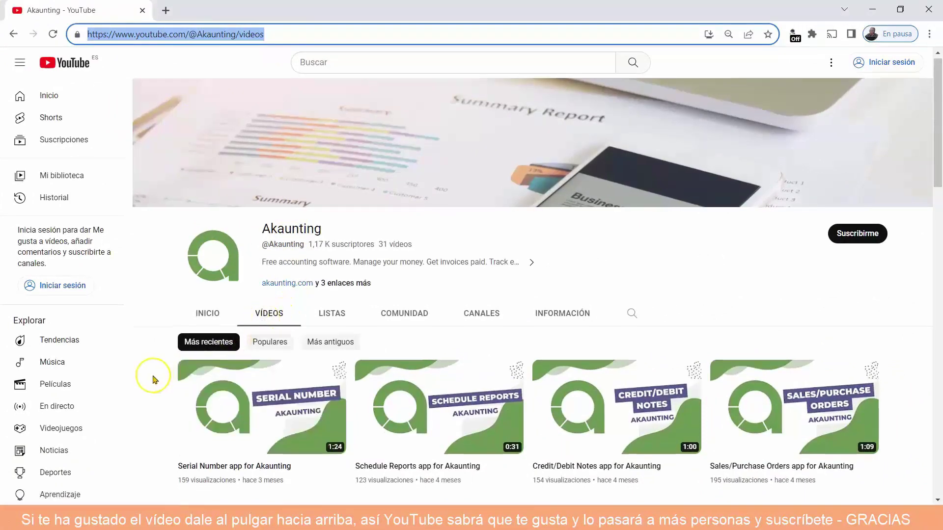
pyautogui.scroll(-1, 153, 378)
pyautogui.scroll(-1, 153, 379)
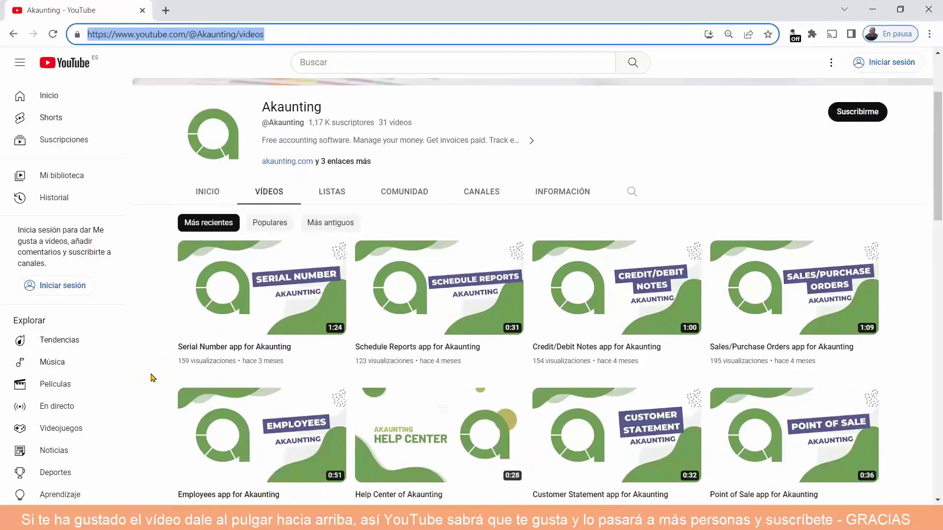
pyautogui.scroll(-1, 153, 379)
pyautogui.scroll(-4, 153, 378)
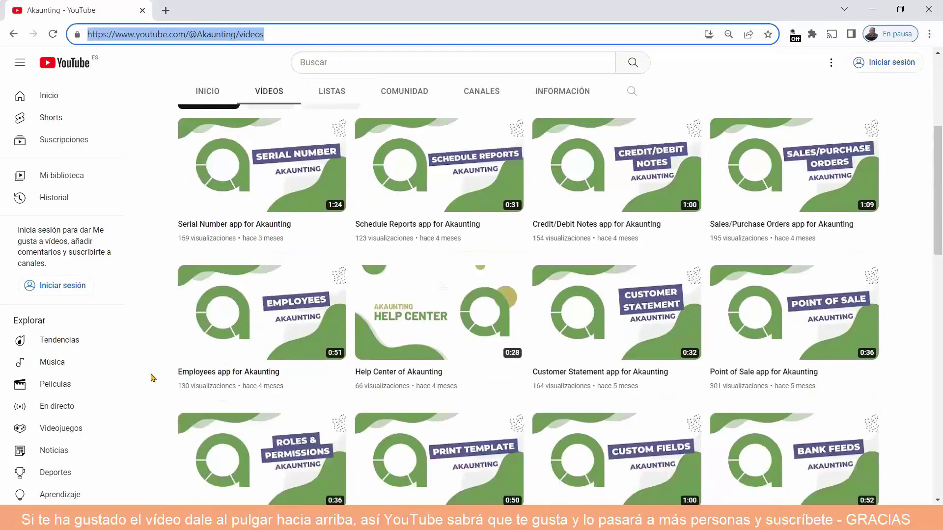
pyautogui.scroll(-5, 154, 378)
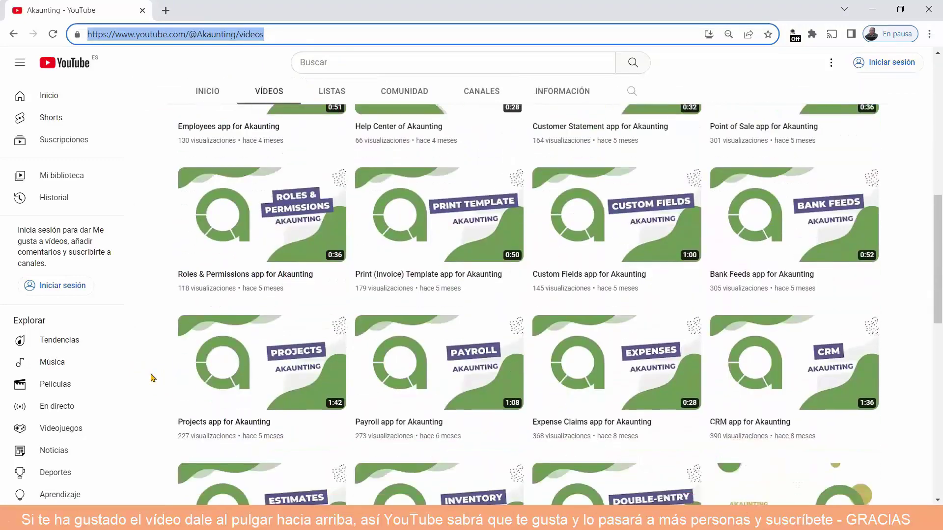
pyautogui.scroll(-5, 153, 378)
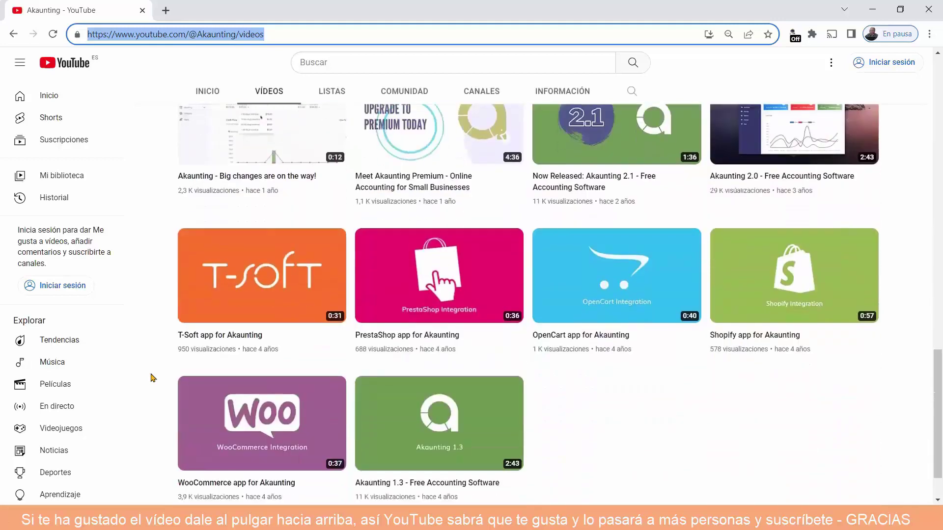
pyautogui.scroll(-1, 153, 378)
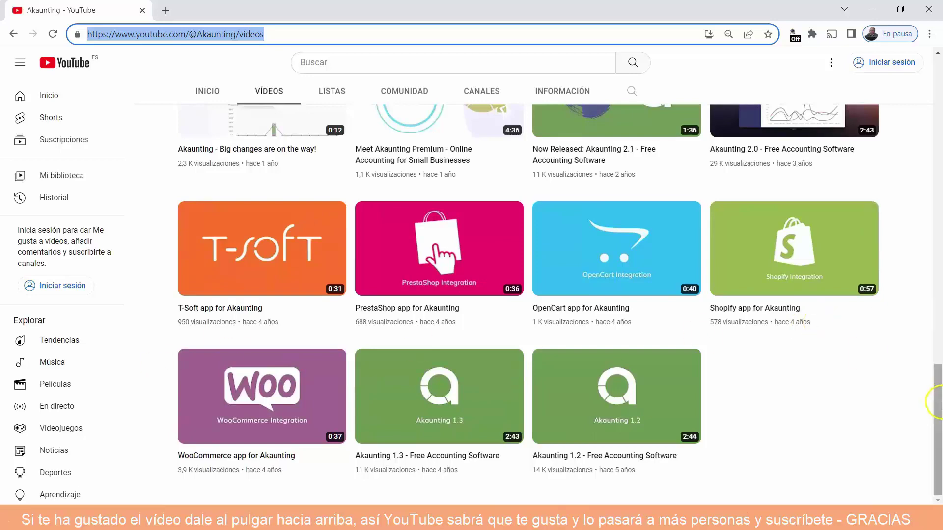
# Return to the top of the channel and open the akaunting.com link in a new tab.
pyautogui.moveTo(938, 403); pyautogui.dragTo(939, 269)
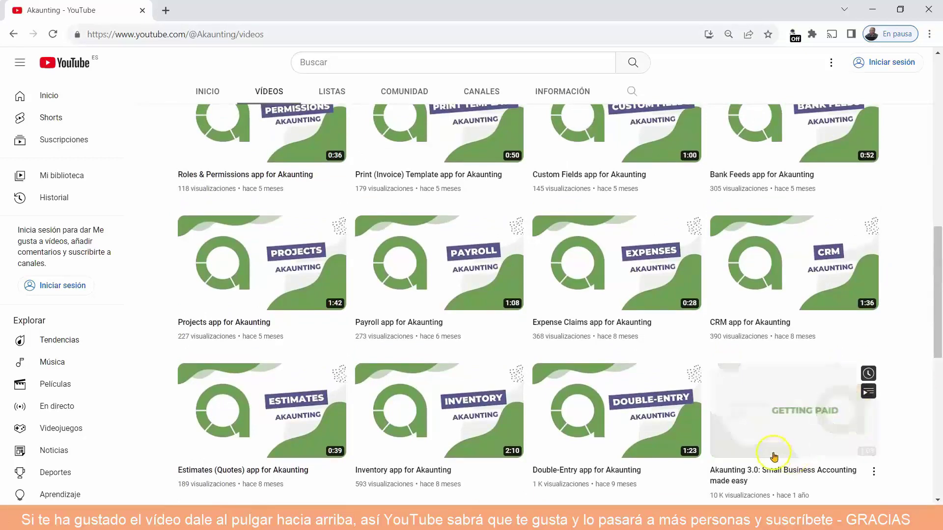
pyautogui.moveTo(938, 337); pyautogui.dragTo(936, 166)
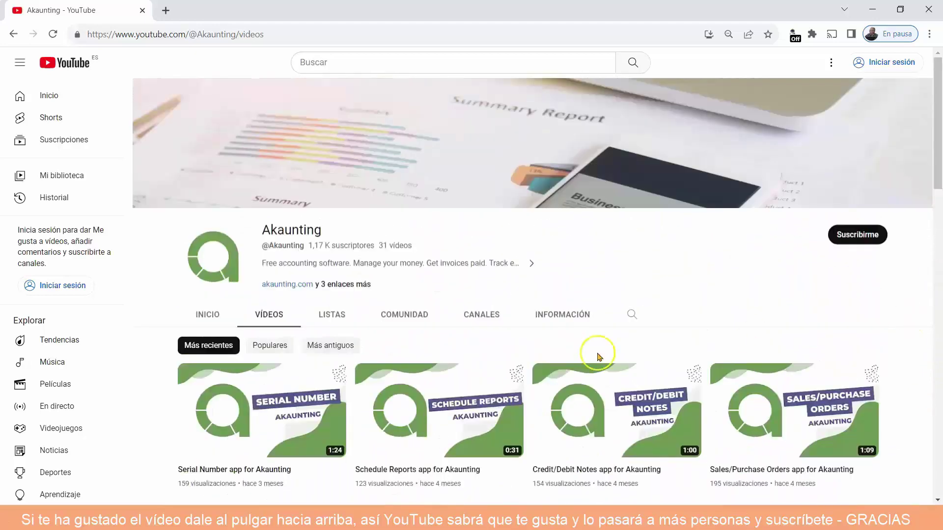
pyautogui.click(284, 284)
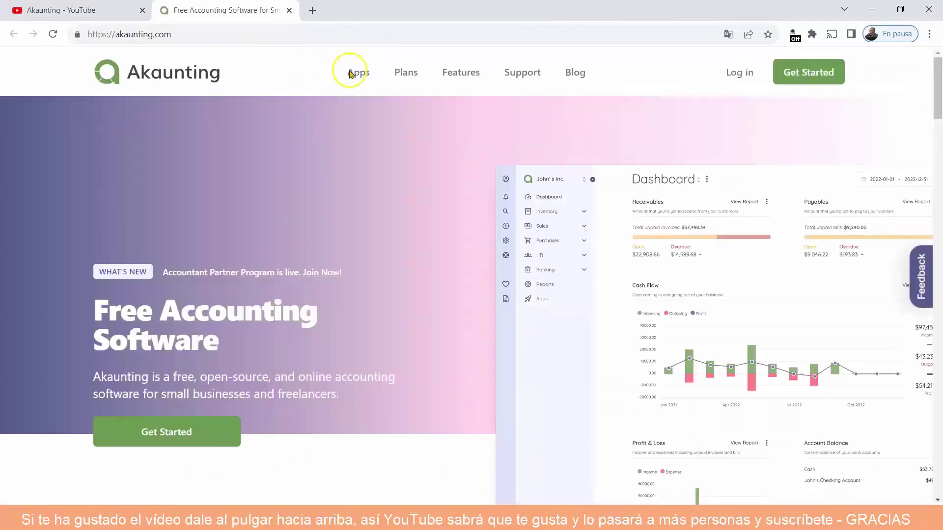
# Open Plans and compare the Free, Premium $36, Elite $84 and Ultimate $218 cloud plans.
pyautogui.moveTo(352, 75)
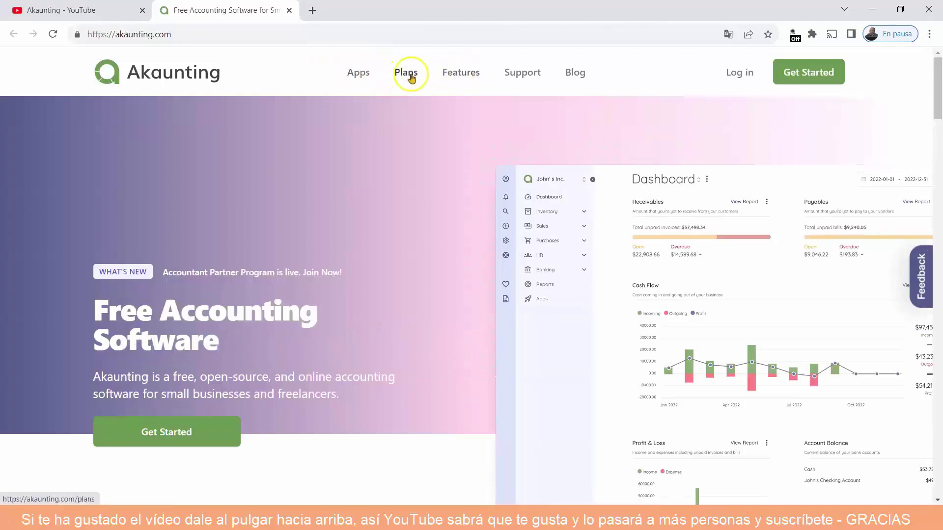
pyautogui.click(407, 74)
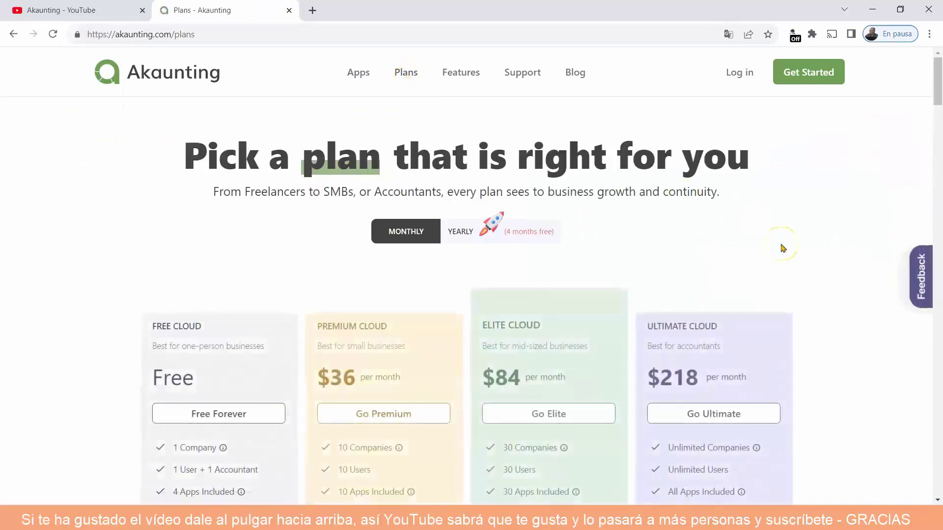
pyautogui.scroll(-4, 783, 248)
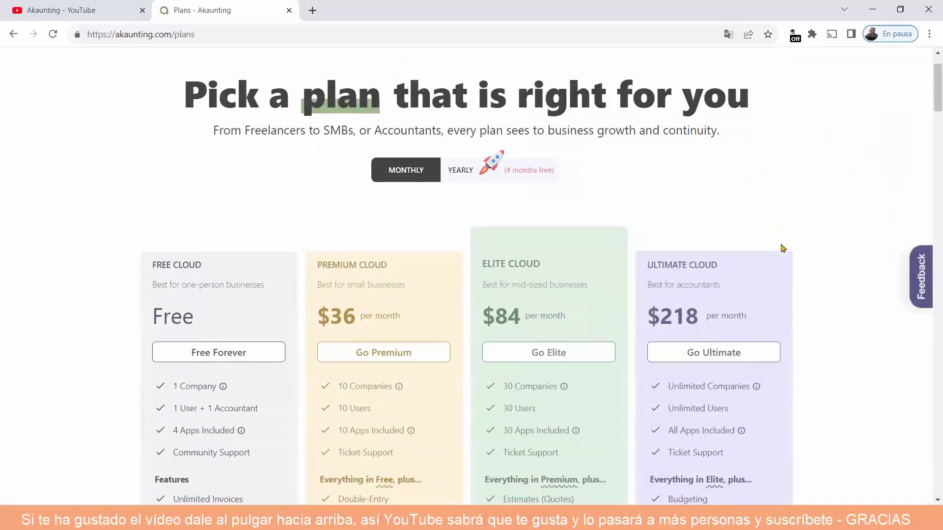
pyautogui.scroll(-9, 783, 249)
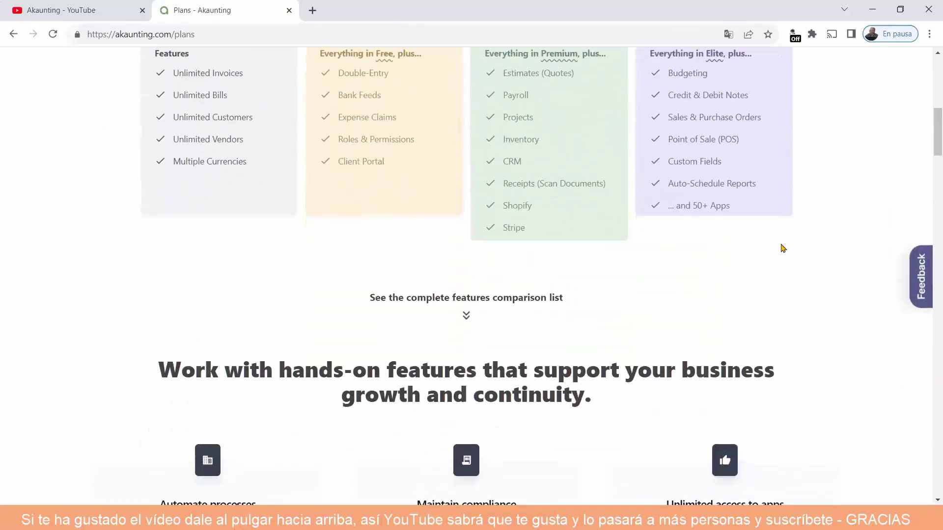
pyautogui.scroll(-4, 783, 248)
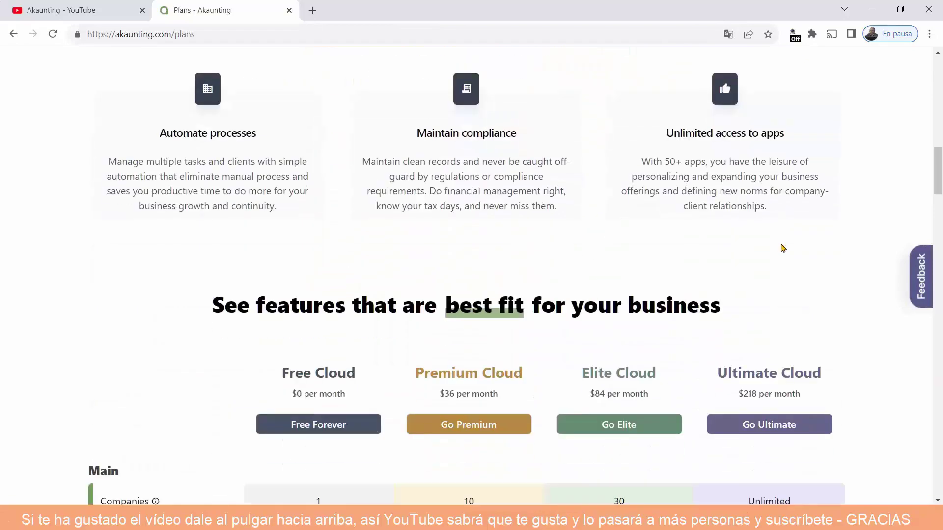
pyautogui.scroll(-4, 783, 248)
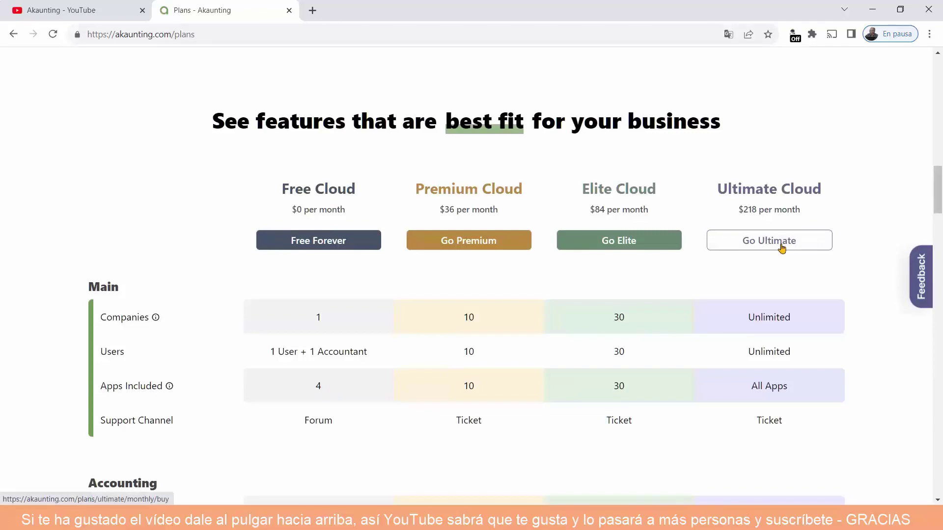
pyautogui.scroll(19, 781, 248)
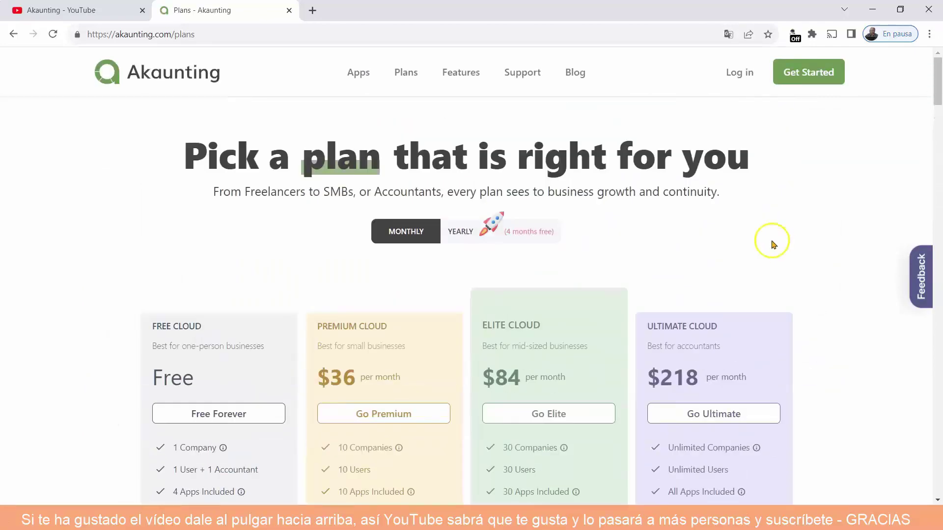
# Visit the Akaunting Features and Support pages.
pyautogui.moveTo(362, 93)
pyautogui.click(469, 73)
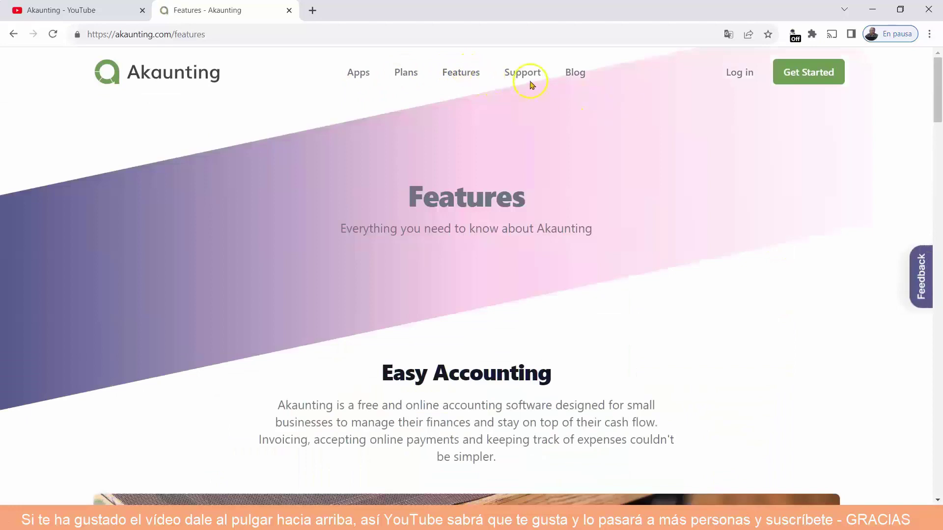
pyautogui.click(523, 73)
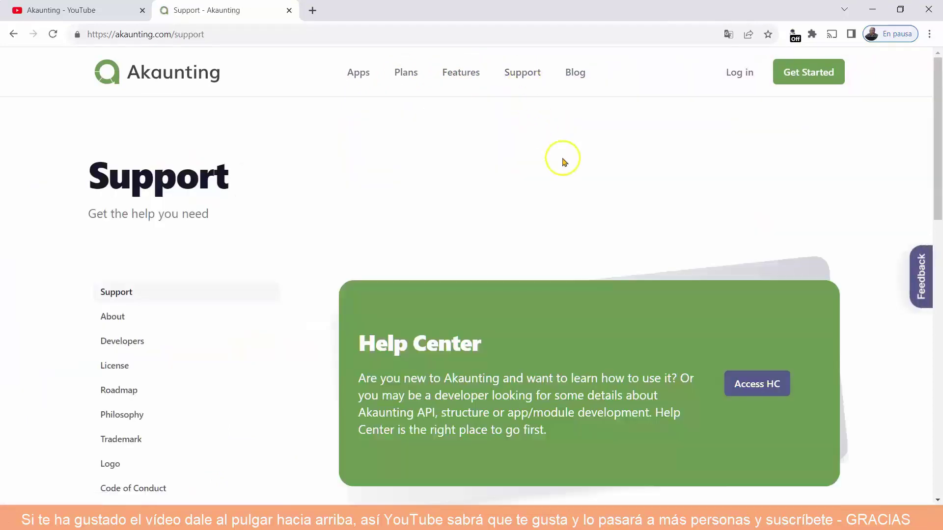
# Check the Blog and Get Started pages, then close the site's tab to return to YouTube.
pyautogui.click(576, 74)
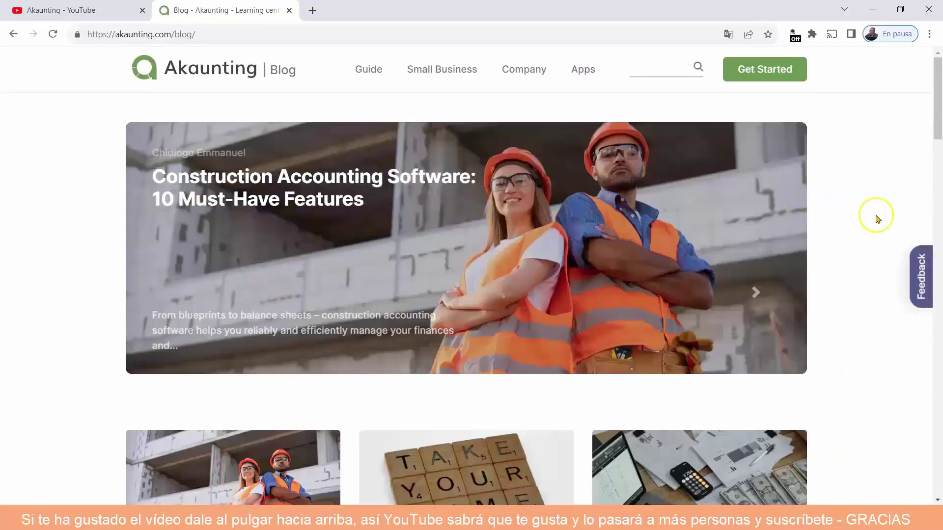
pyautogui.click(756, 71)
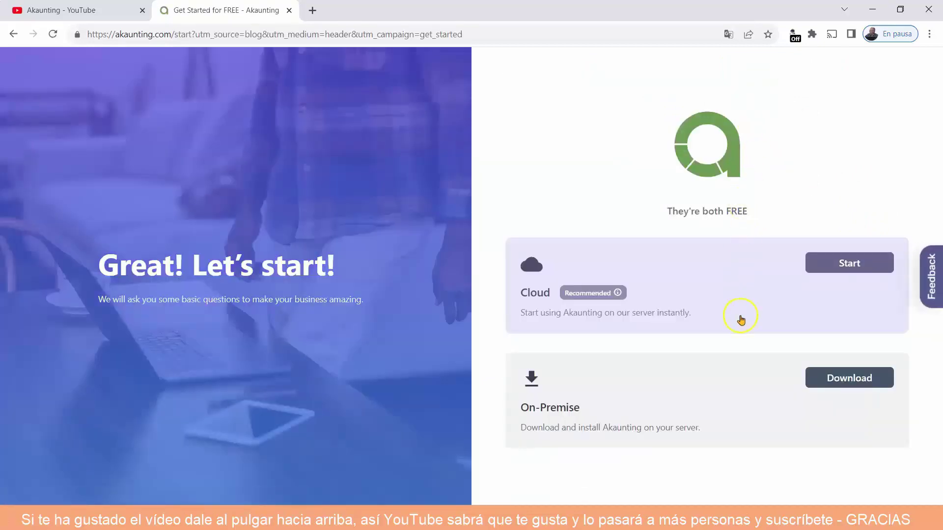
pyautogui.click(290, 10)
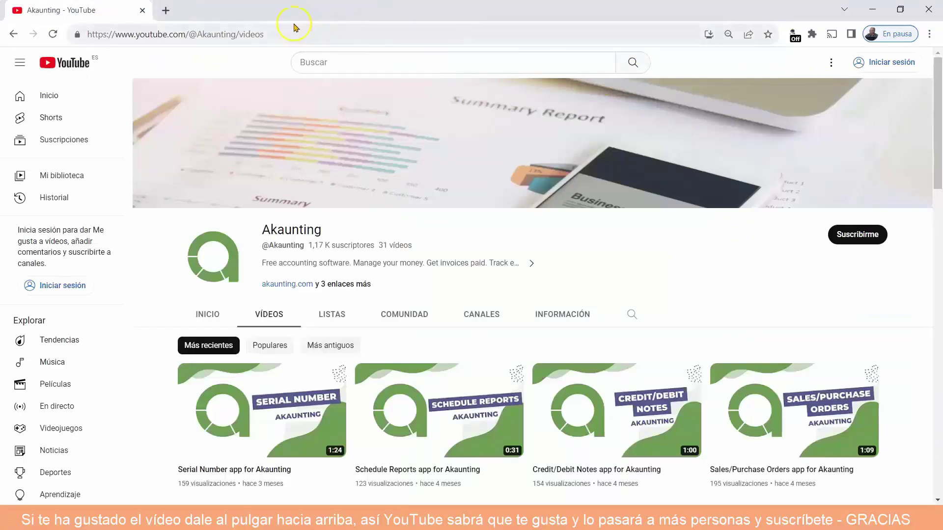